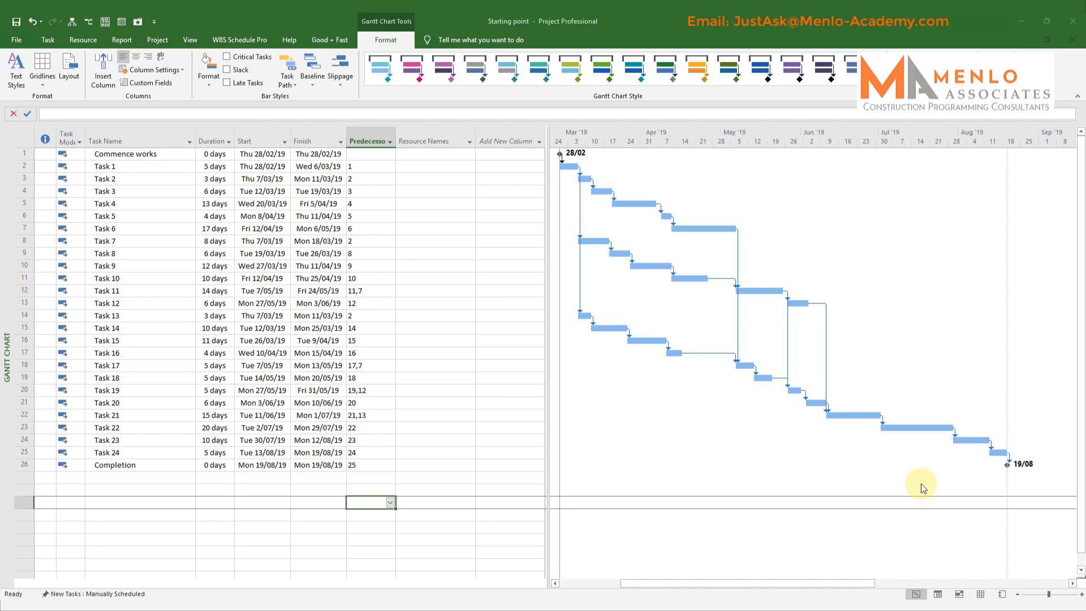
# - Look at the formatted Gantt chart in the Aroha Apartments Level 1 Fit Out project, and return to the Starting point project
pyautogui.moveTo(375, 599)
pyautogui.click(506, 551)
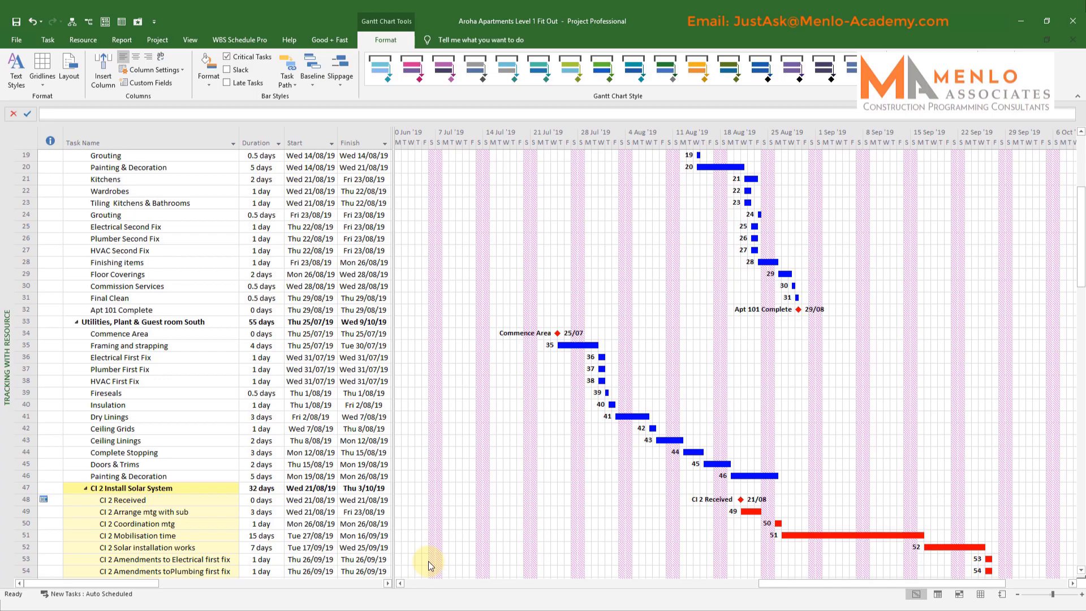
pyautogui.click(371, 566)
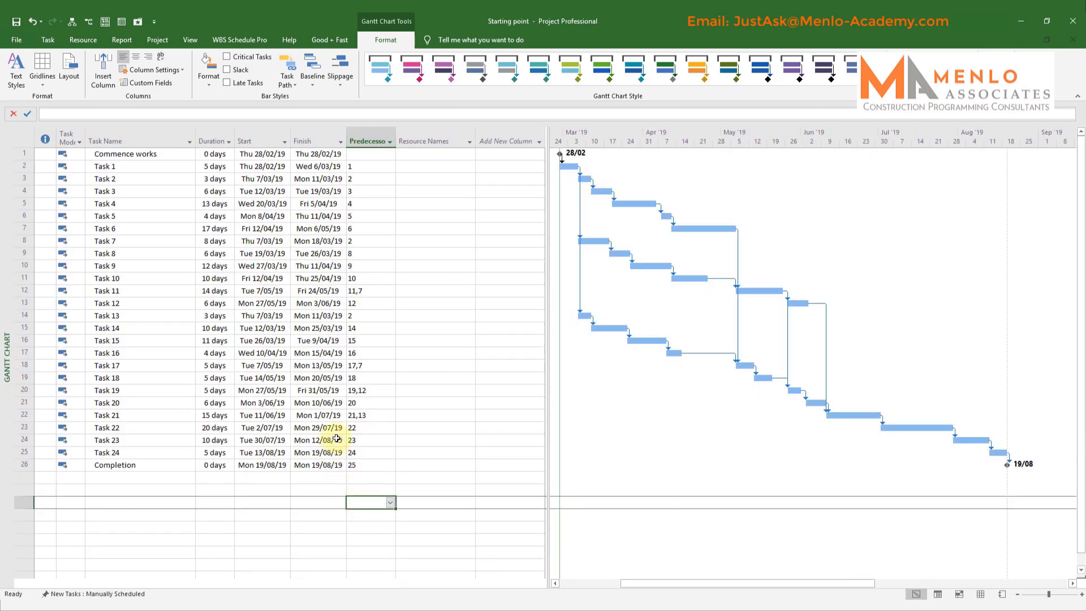
# - Widen the Gantt chart area and set its timescale to show three tiers (Top, Middle, Bottom)
pyautogui.moveTo(548, 283); pyautogui.dragTo(351, 289)
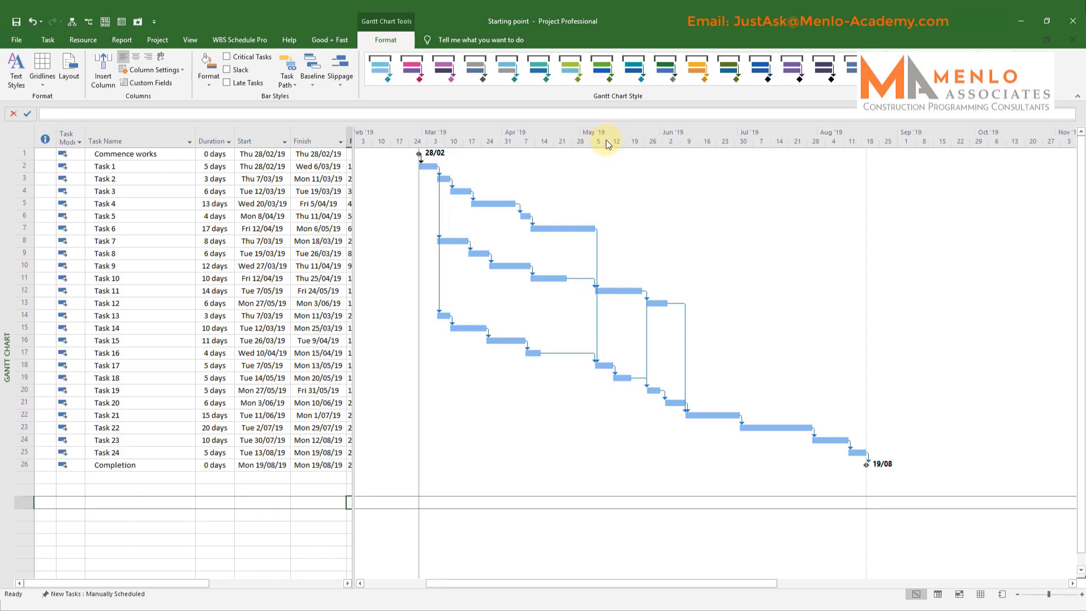
pyautogui.rightClick(625, 135)
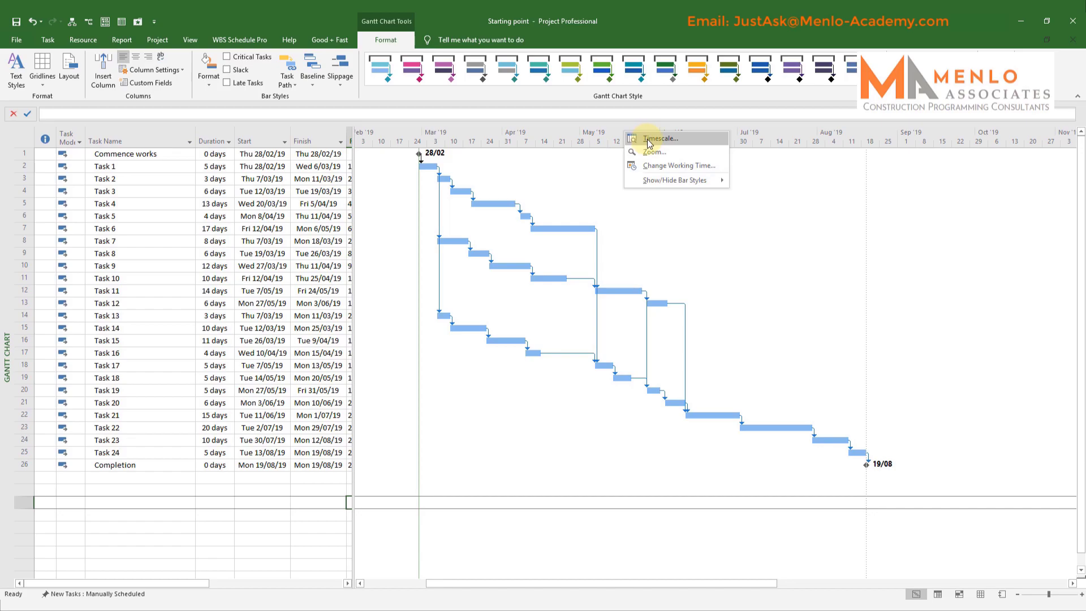
pyautogui.doubleClick(568, 130)
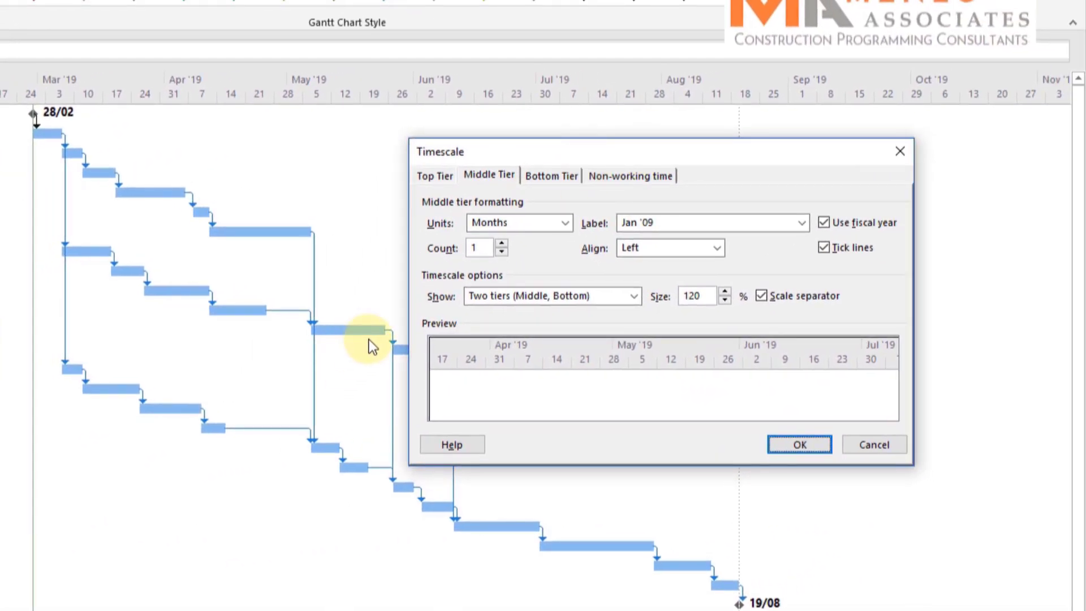
pyautogui.click(437, 180)
pyautogui.click(485, 177)
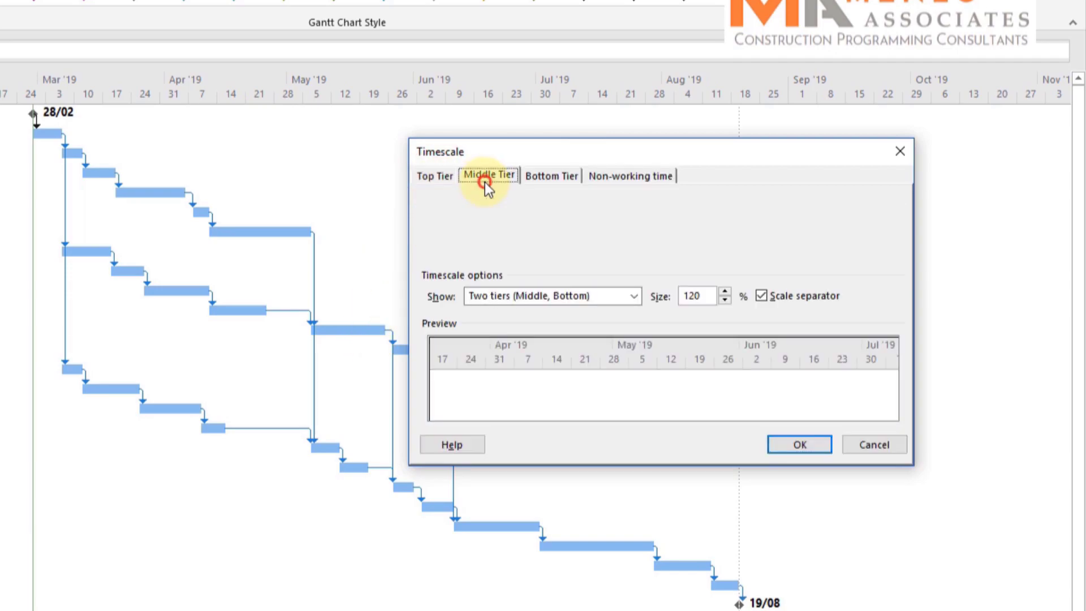
pyautogui.click(544, 177)
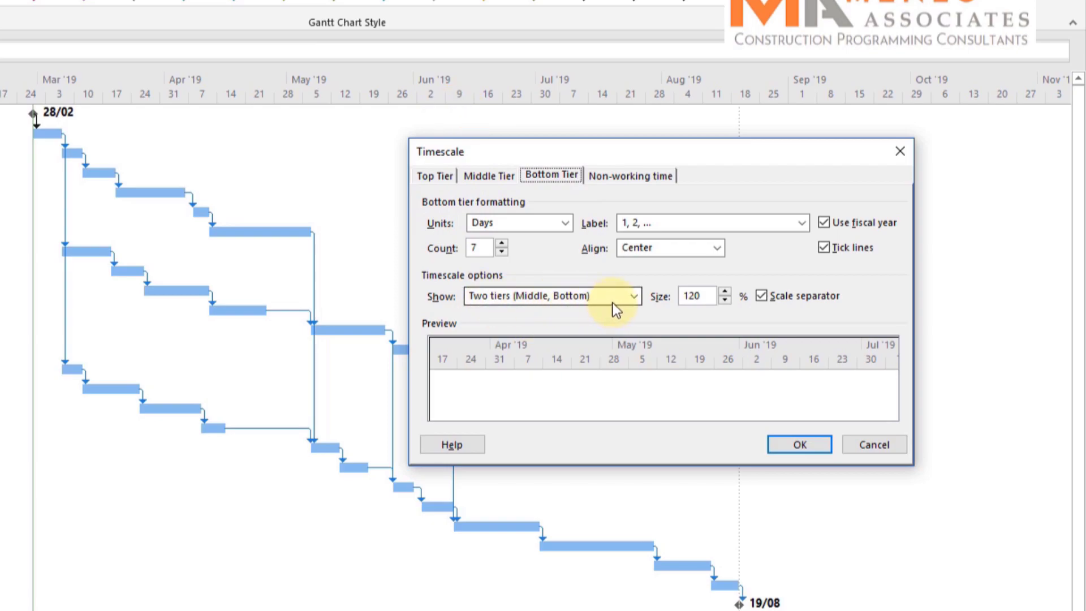
pyautogui.click(634, 296)
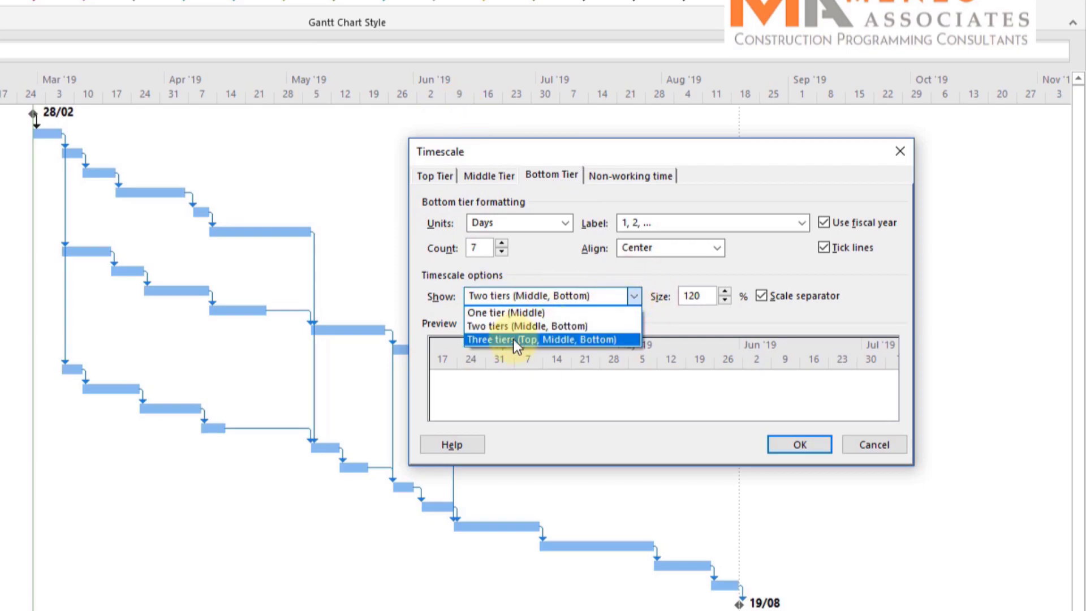
pyautogui.click(514, 339)
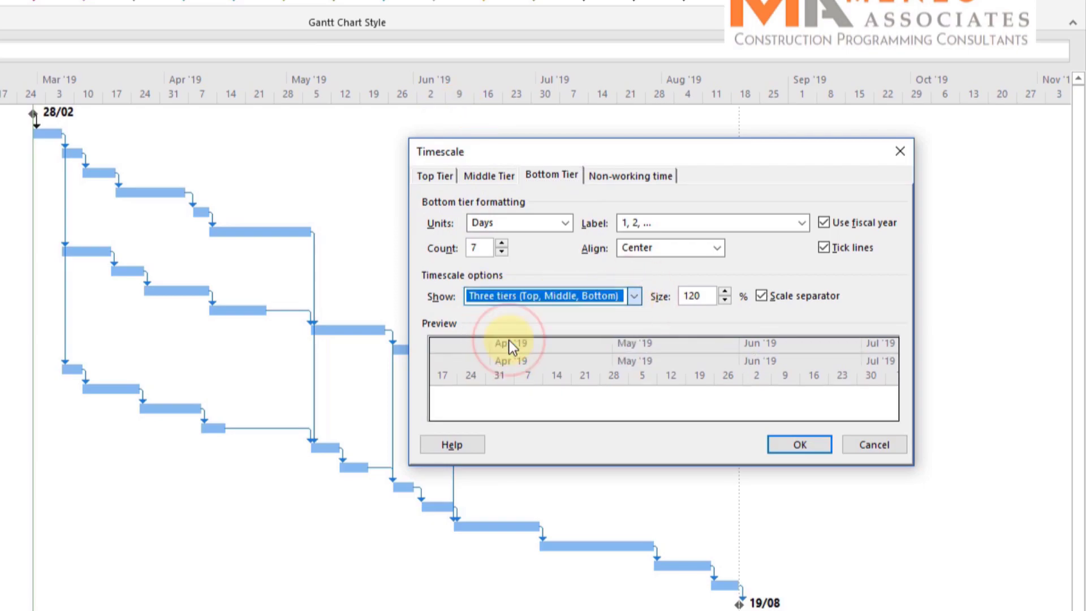
pyautogui.click(802, 448)
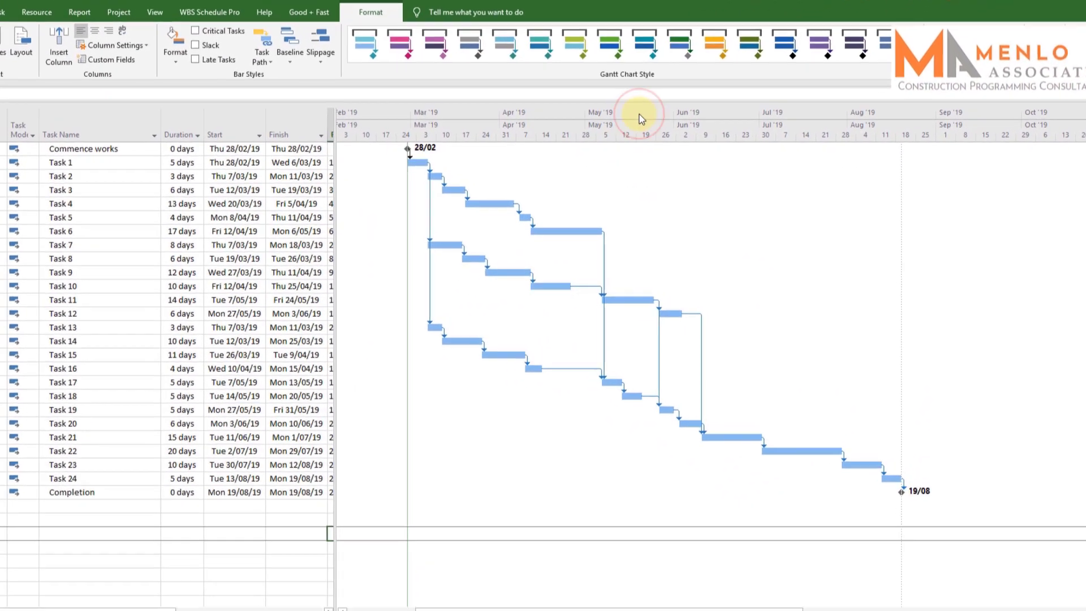
# - Set the count of the timescale's bottom tier to 1, with days as its units
pyautogui.doubleClick(629, 131)
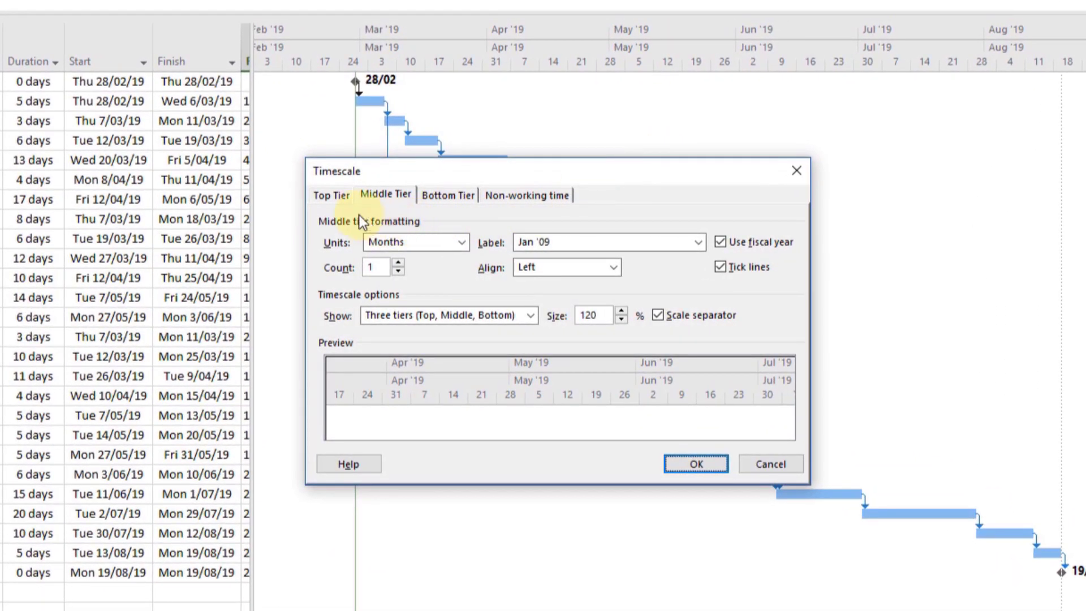
pyautogui.click(447, 195)
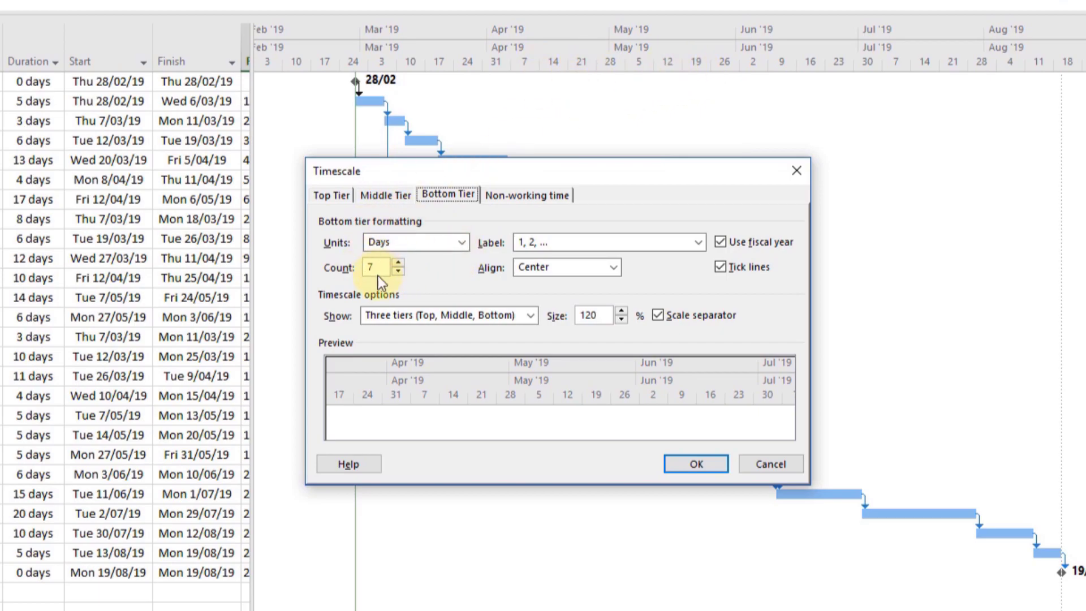
pyautogui.click(398, 271)
pyautogui.click(398, 270)
pyautogui.click(398, 271)
pyautogui.click(398, 272)
pyautogui.click(398, 272)
pyautogui.click(398, 272)
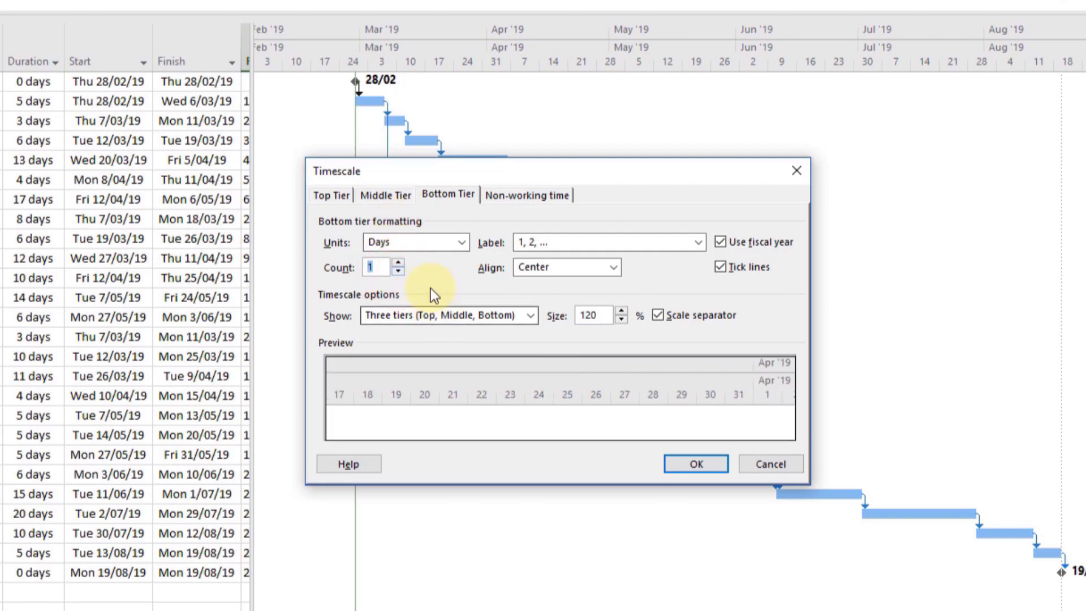
# - Set the units of the timescale's middle tier to Weeks and apply the timescale changes
pyautogui.click(396, 199)
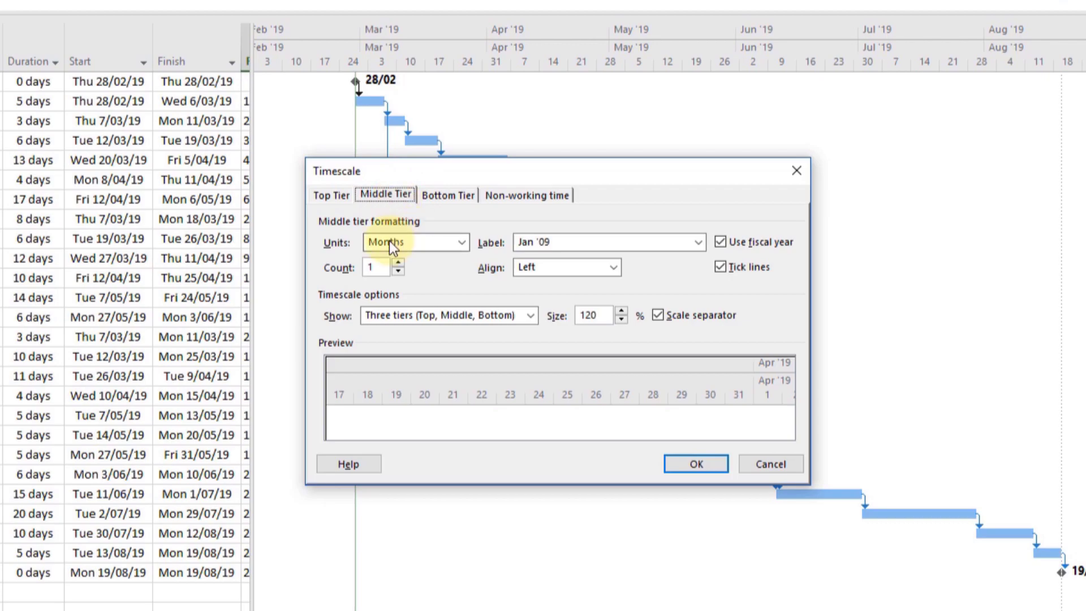
pyautogui.click(463, 242)
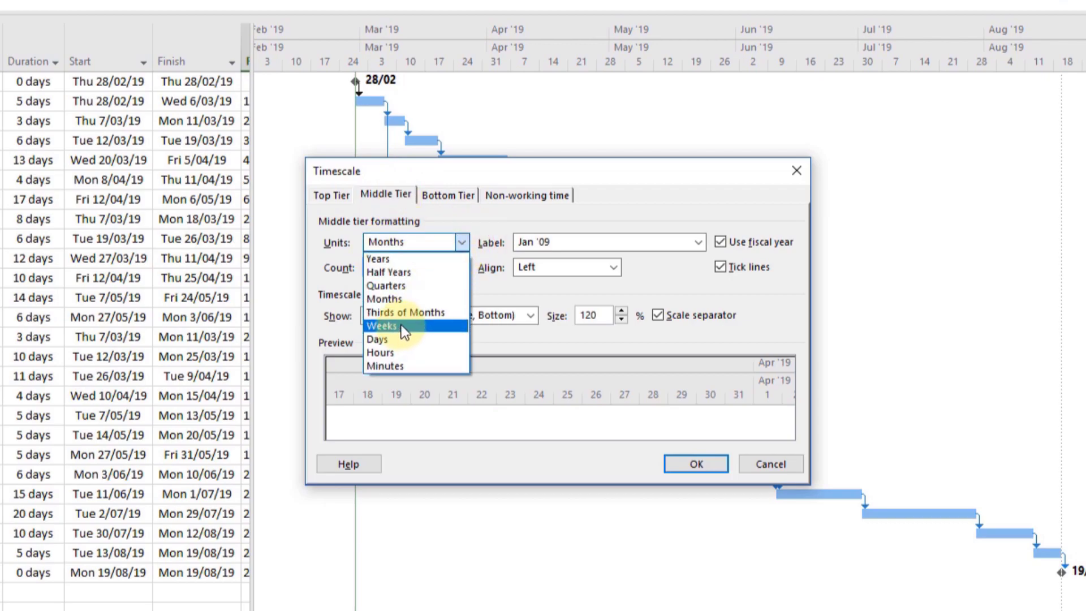
pyautogui.click(401, 322)
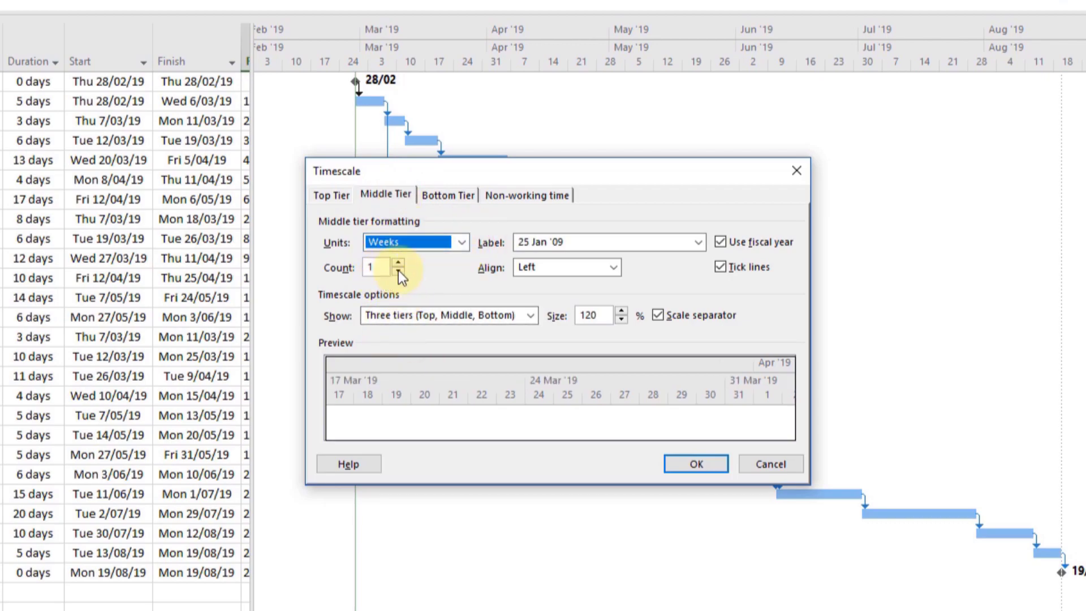
pyautogui.click(346, 198)
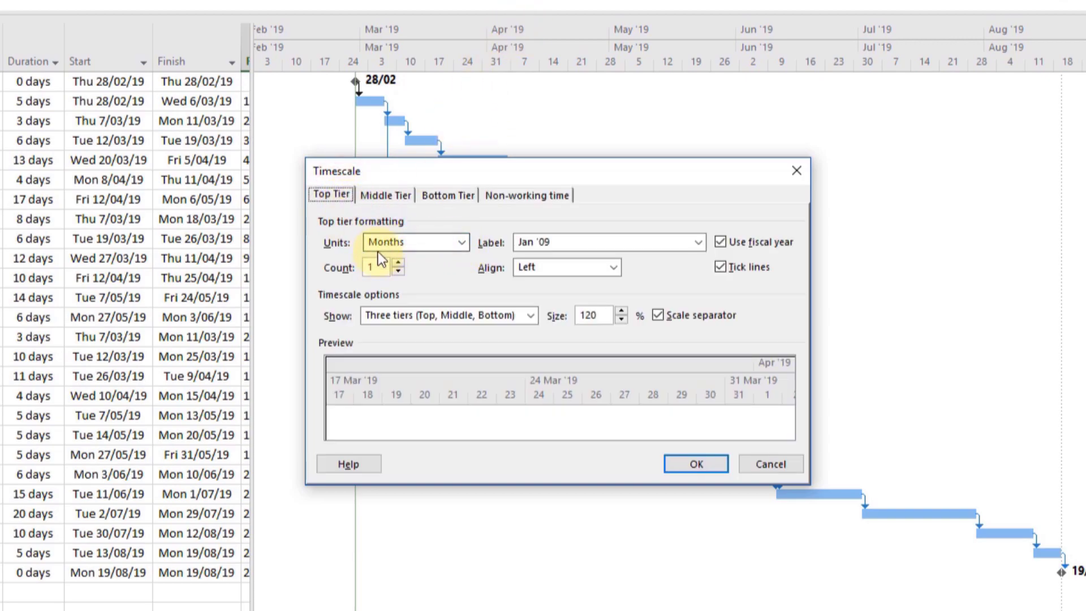
pyautogui.click(685, 463)
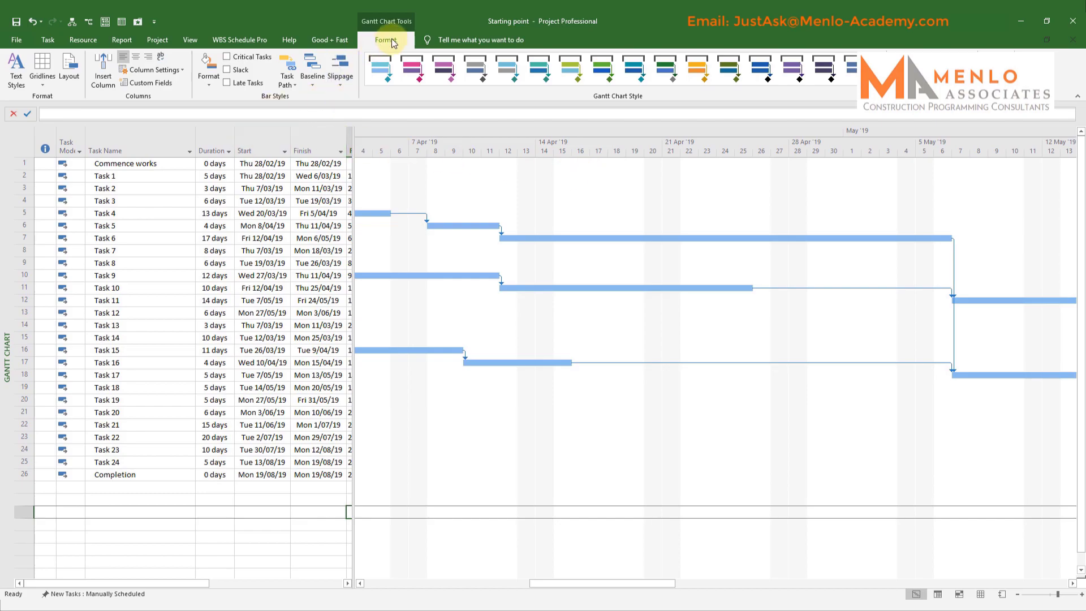
pyautogui.click(42, 67)
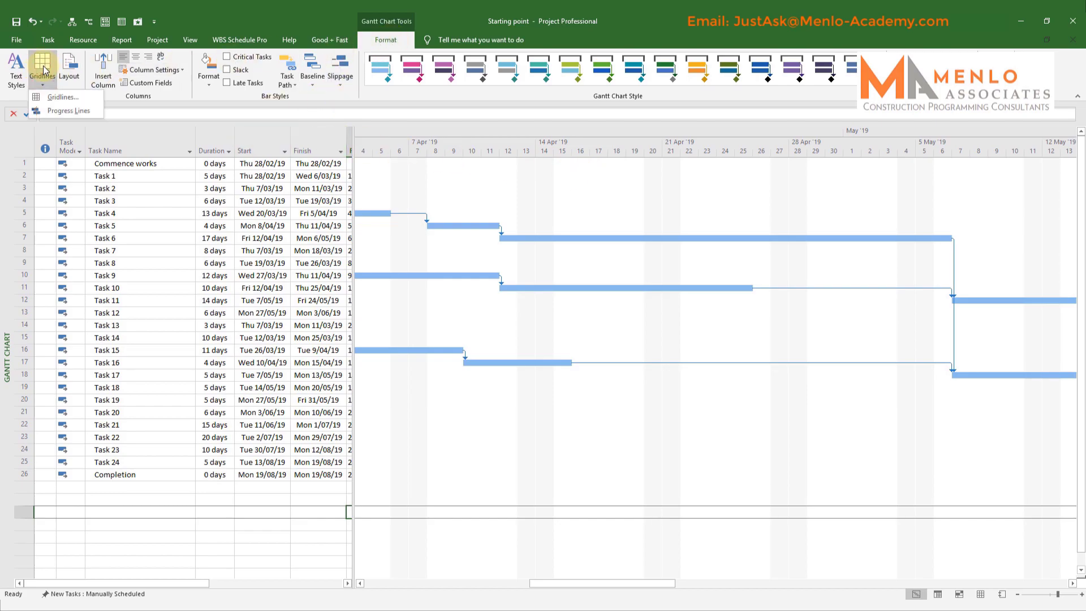
pyautogui.click(51, 97)
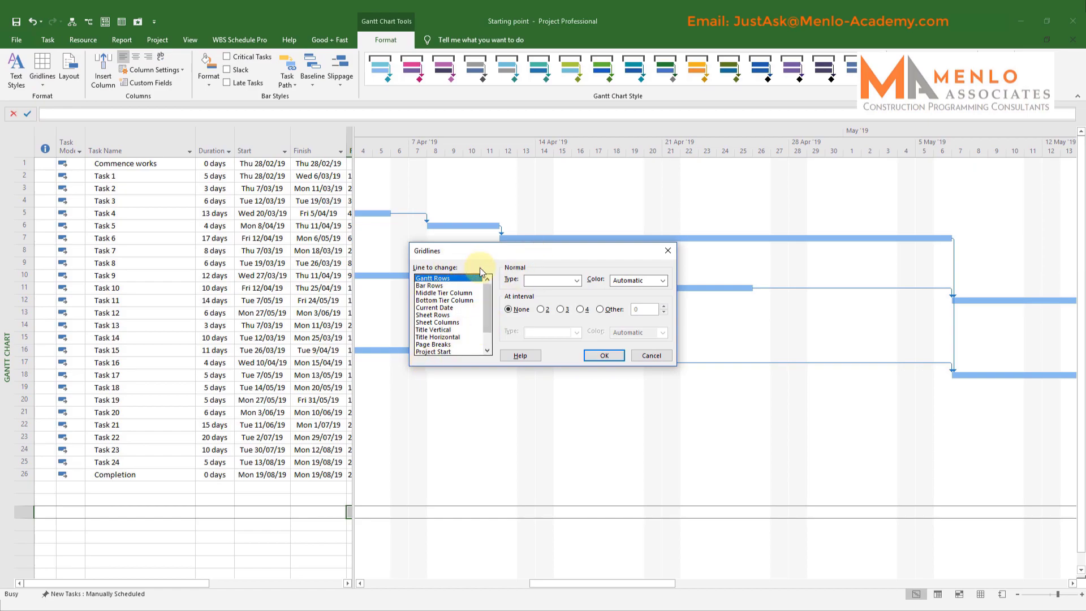
pyautogui.click(650, 359)
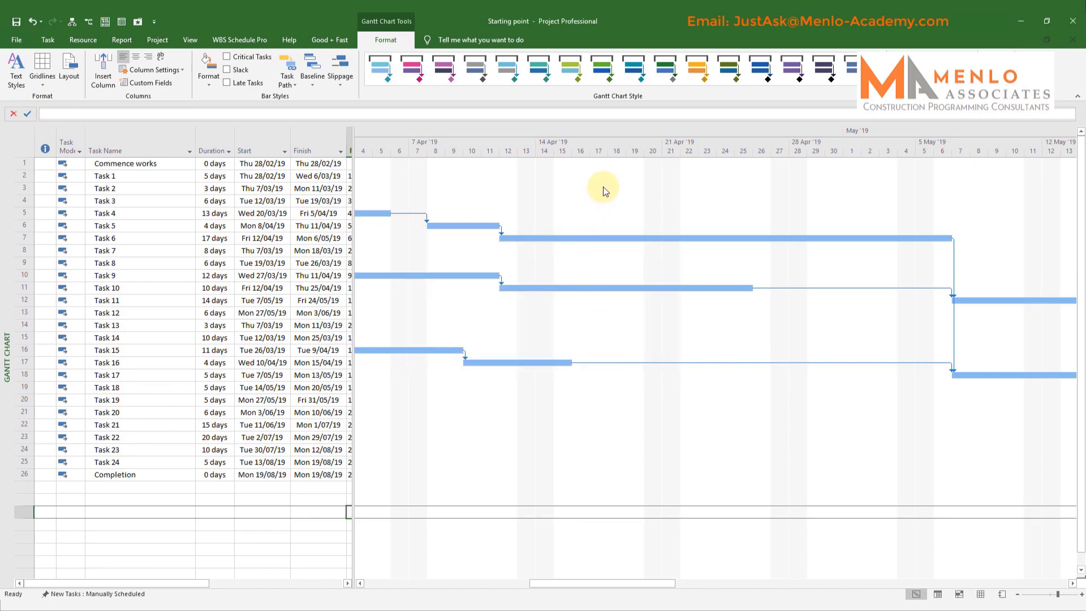
# - Format the Gantt Rows gridlines as a solid grey line and apply the change to the chart
pyautogui.rightClick(737, 204)
pyautogui.click(771, 213)
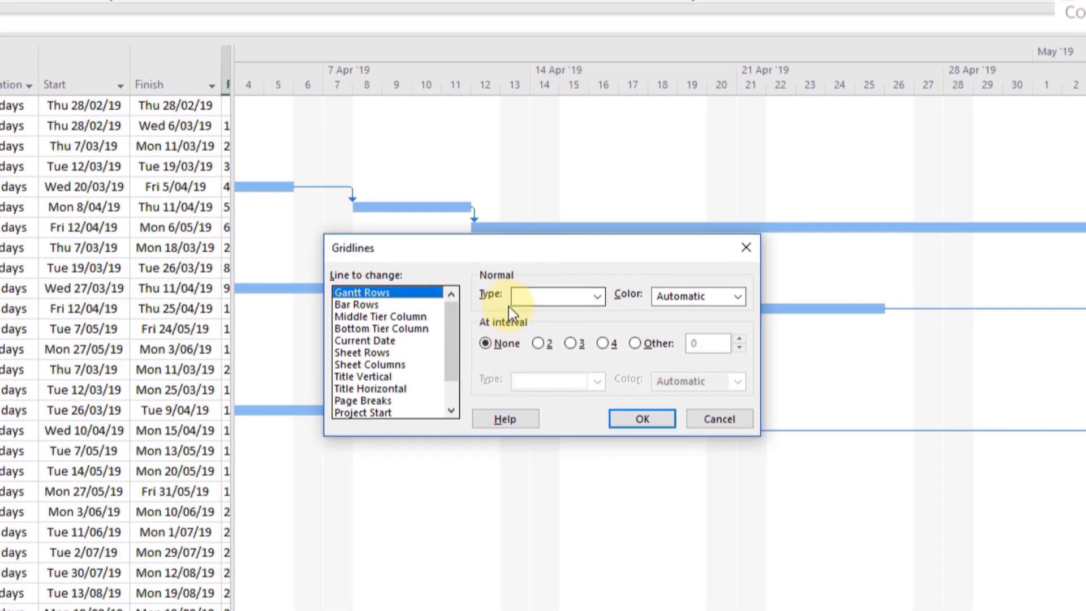
pyautogui.moveTo(519, 258); pyautogui.dragTo(559, 313)
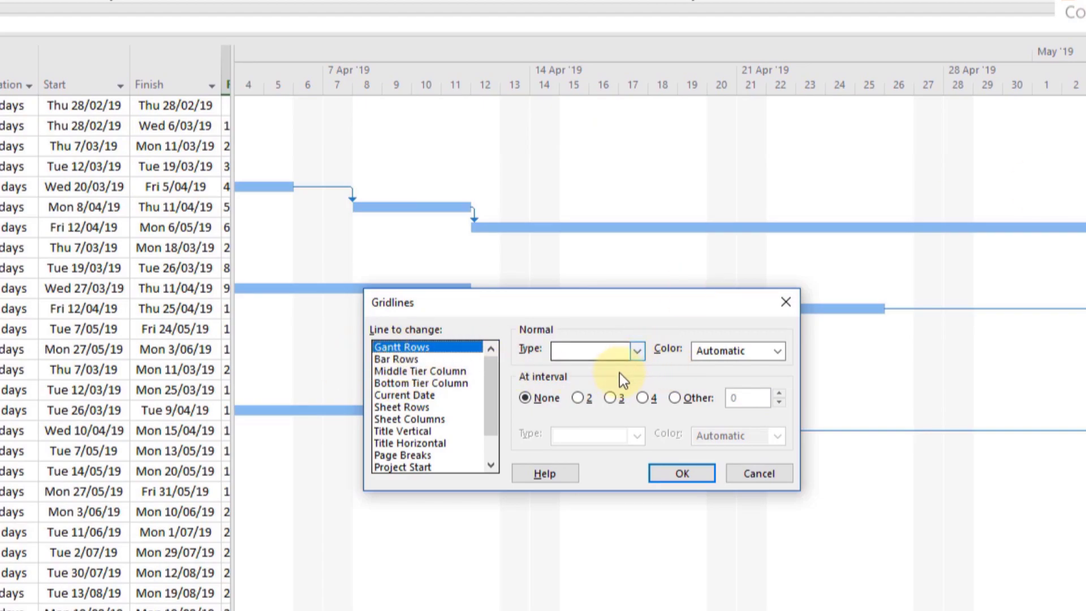
pyautogui.click(639, 351)
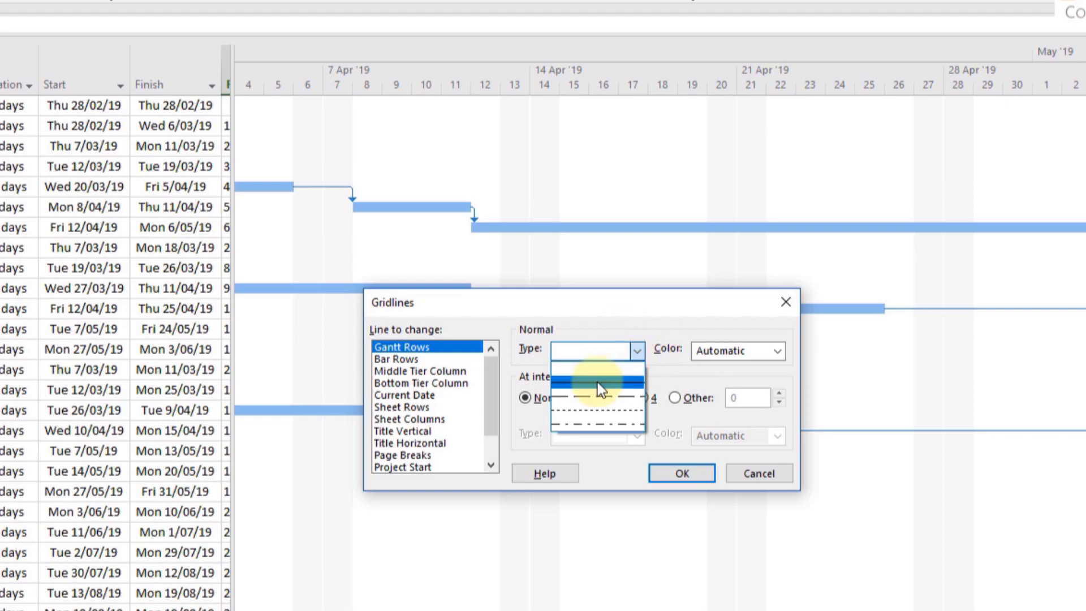
pyautogui.click(599, 375)
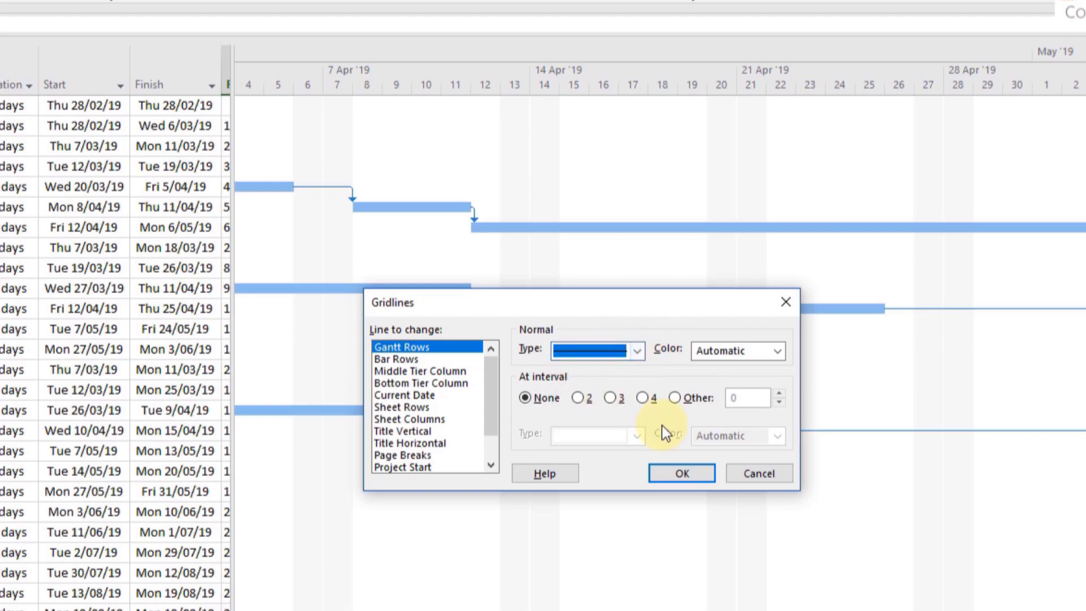
pyautogui.click(779, 351)
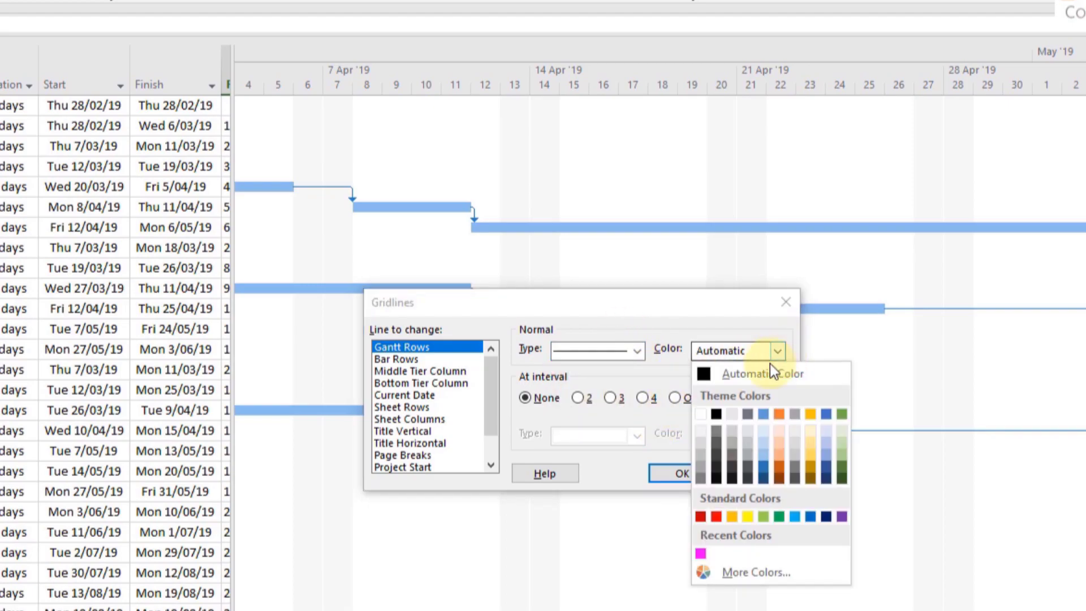
pyautogui.click(700, 456)
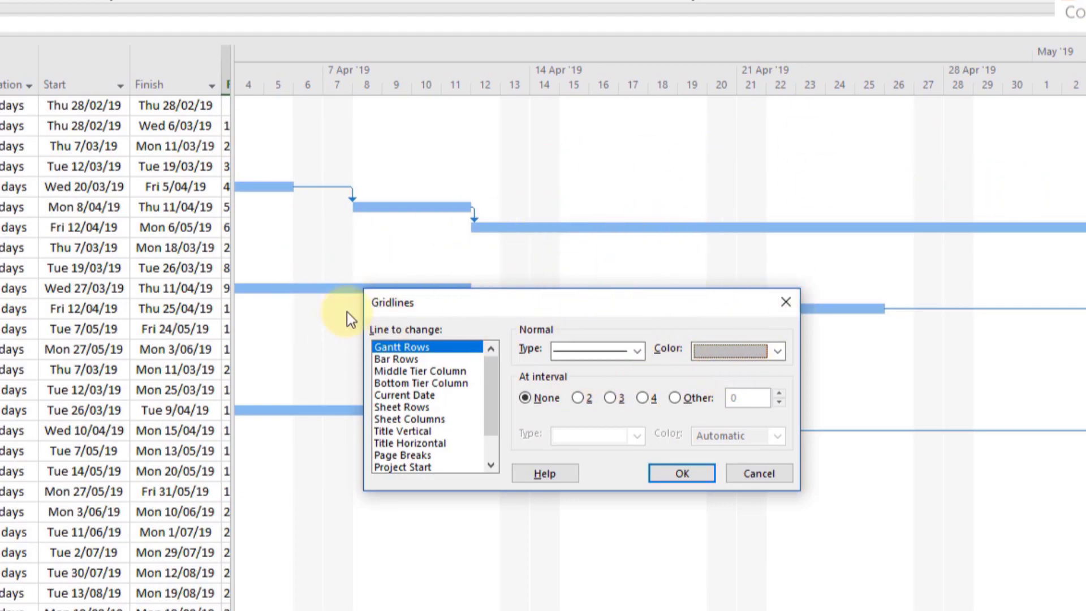
pyautogui.click(673, 471)
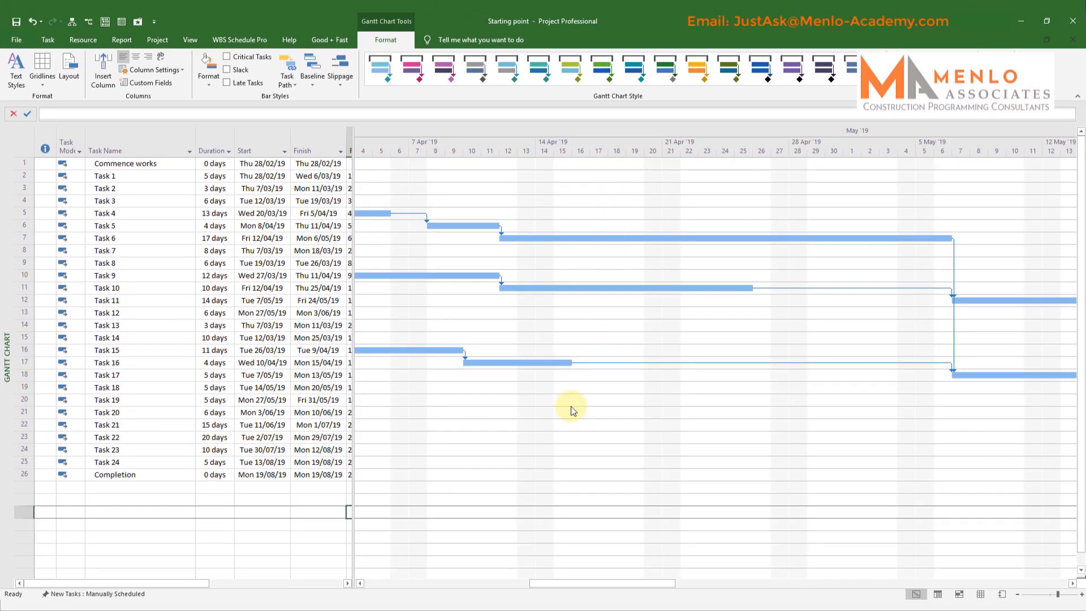
# - Format the Bottom Tier Column gridlines of the Gantt chart as a solid line in a grey theme color
pyautogui.rightClick(609, 177)
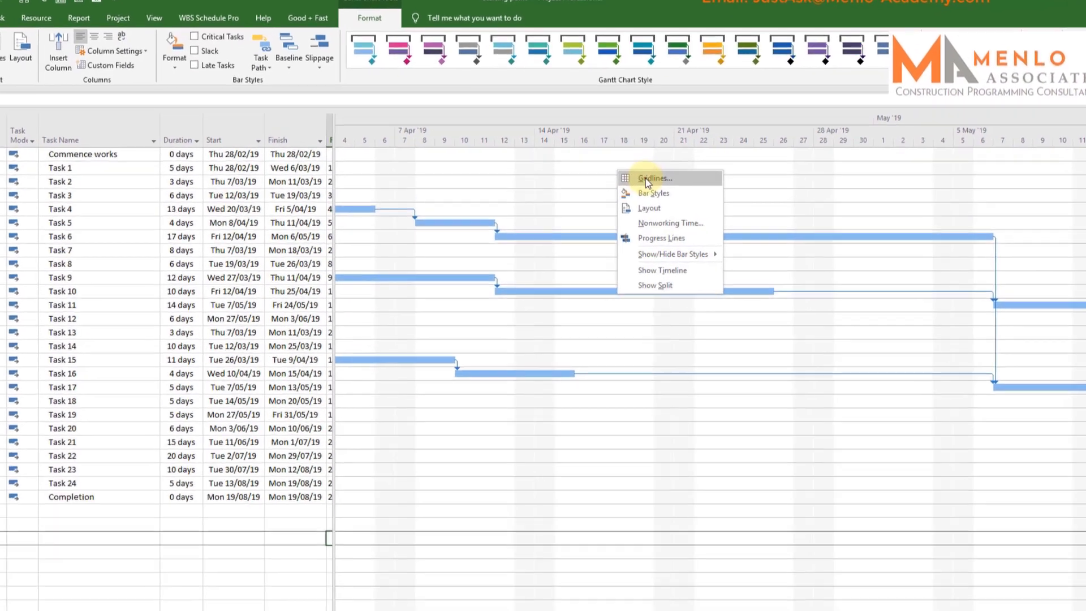
pyautogui.click(646, 179)
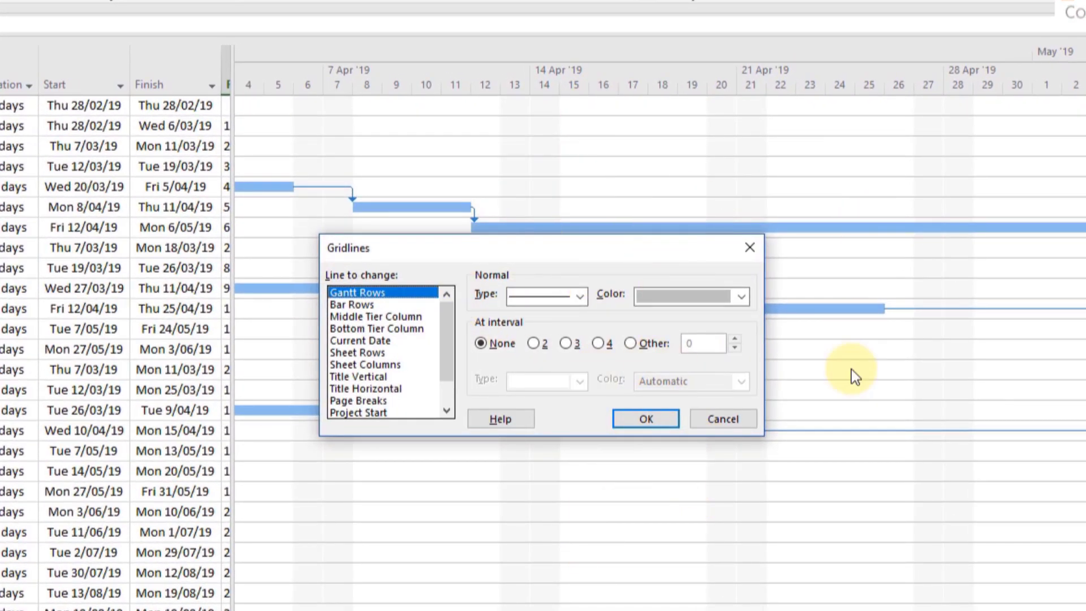
pyautogui.click(408, 329)
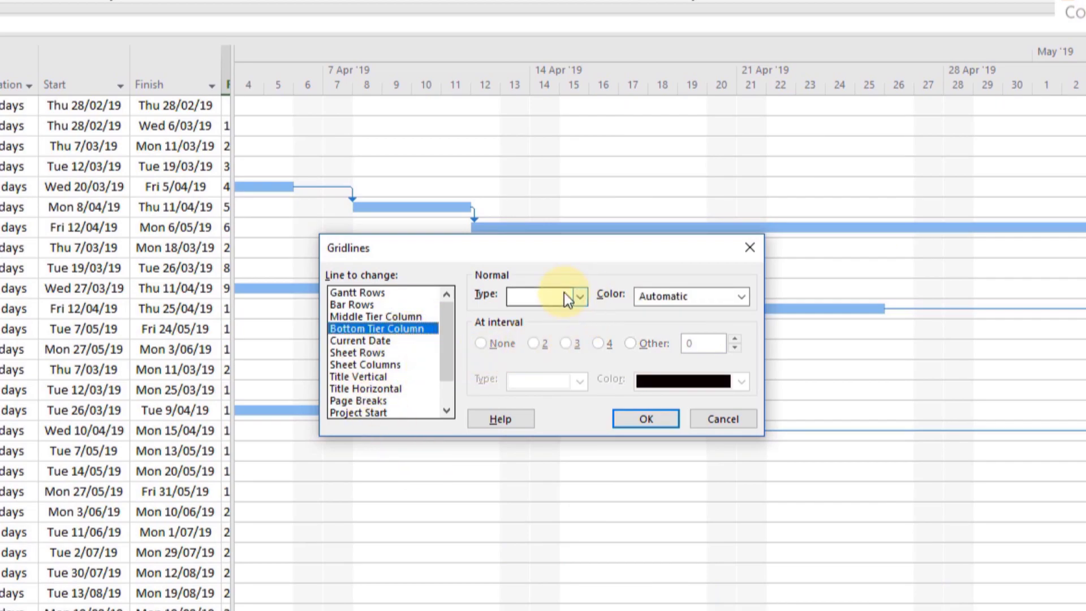
pyautogui.click(581, 300)
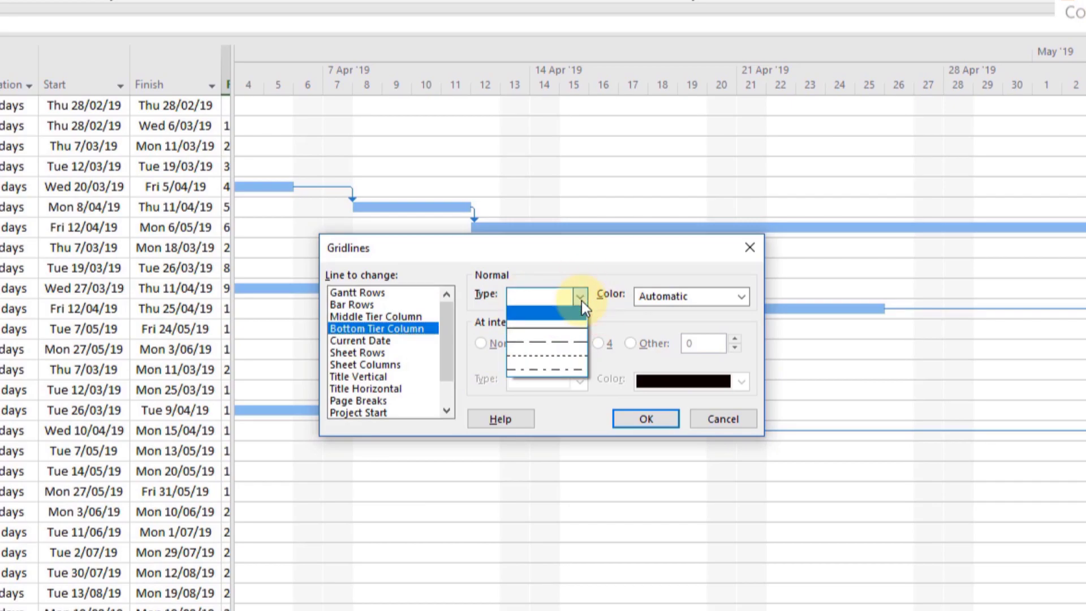
pyautogui.click(558, 325)
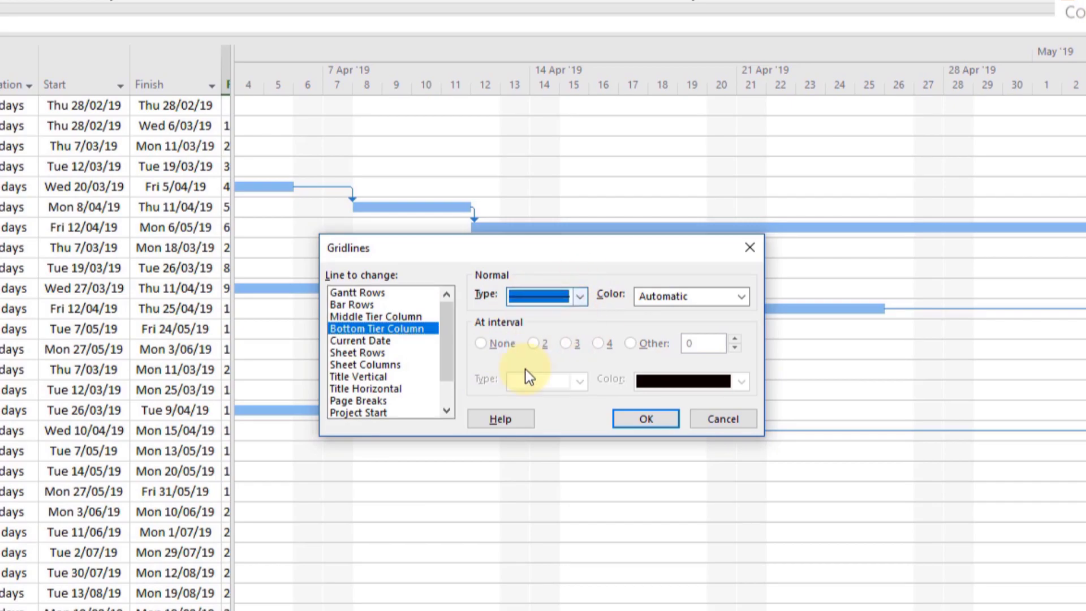
pyautogui.click(742, 296)
pyautogui.click(644, 403)
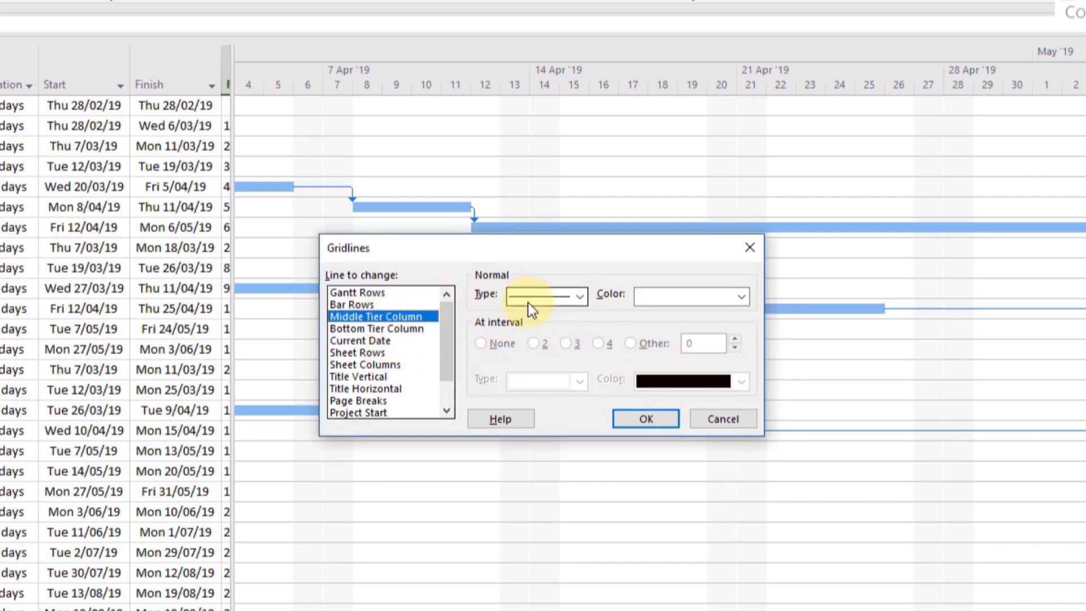
# - Set the Middle Tier Column gridlines to a grey theme color and apply the gridline changes to the Gantt chart
pyautogui.click(742, 298)
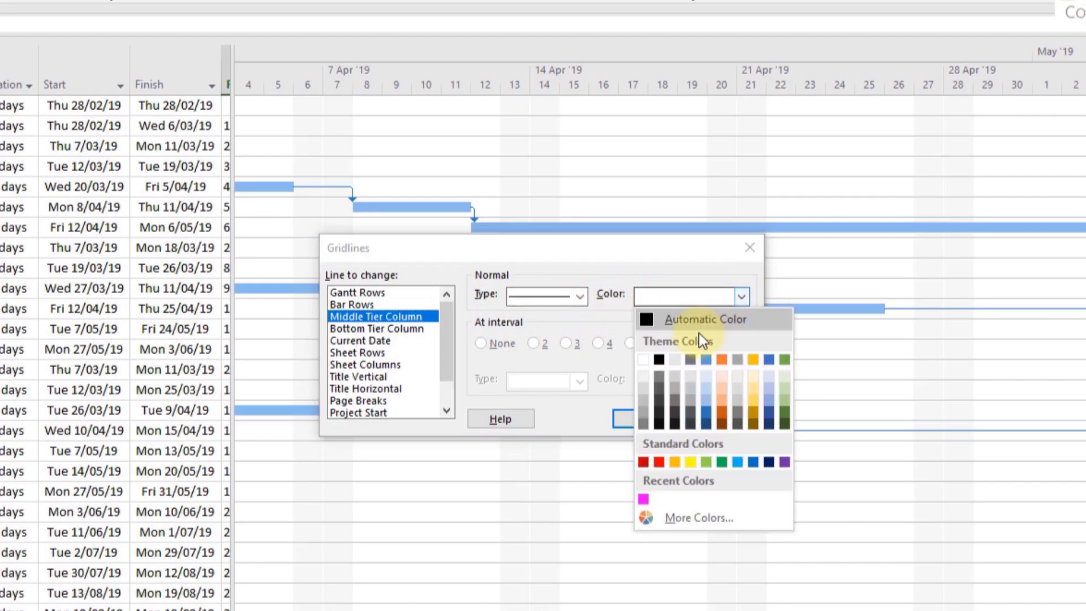
pyautogui.click(645, 400)
pyautogui.click(637, 421)
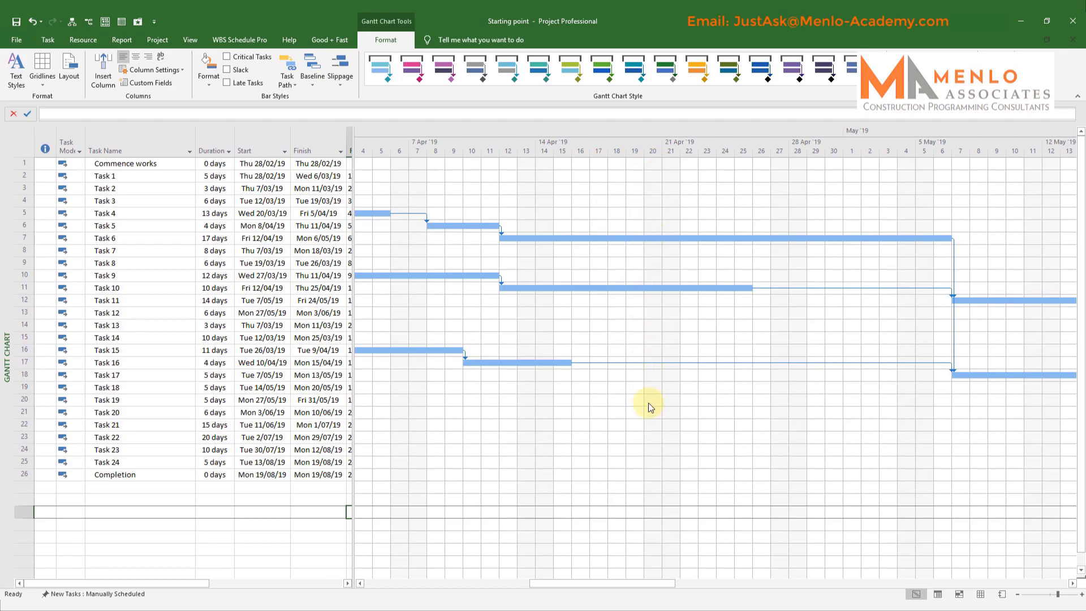
# - Set the timescale's non-working time color to magenta from the standard color palette and apply it to the chart
pyautogui.doubleClick(610, 130)
pyautogui.click(436, 235)
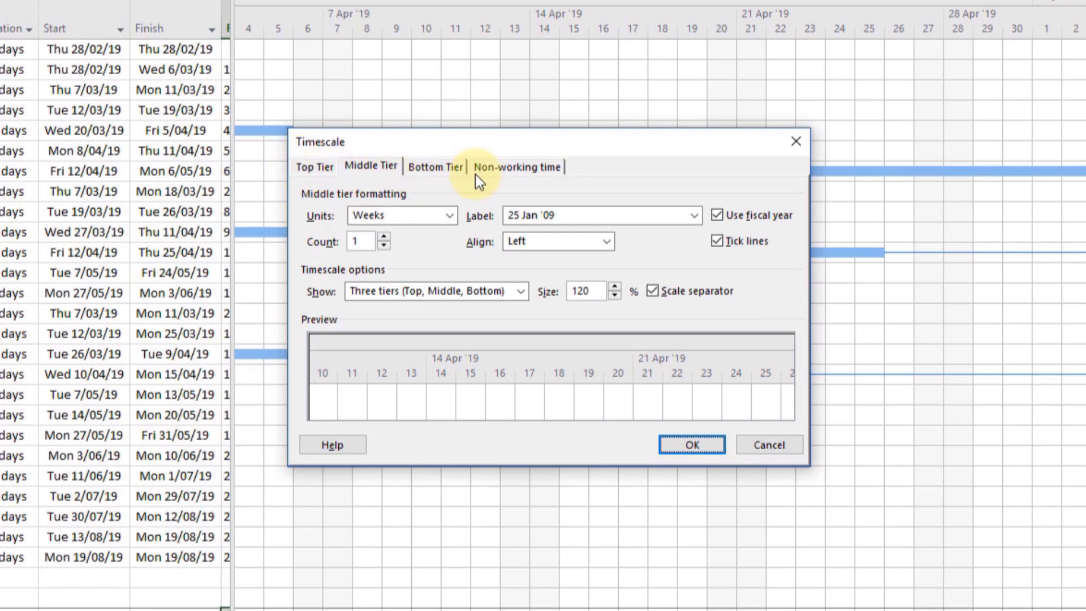
pyautogui.click(505, 169)
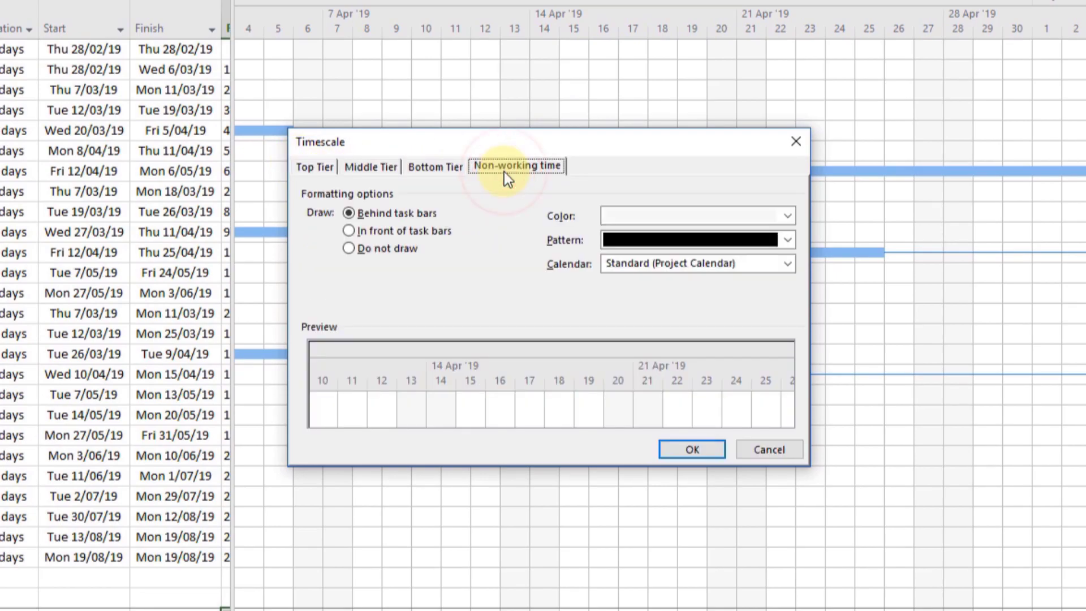
pyautogui.click(789, 215)
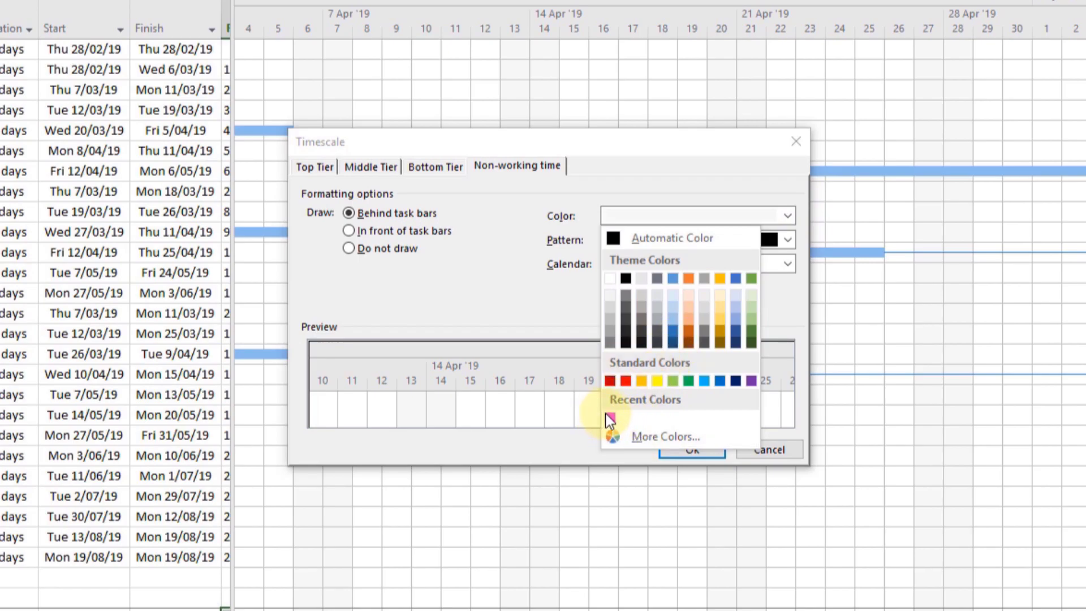
pyautogui.click(657, 437)
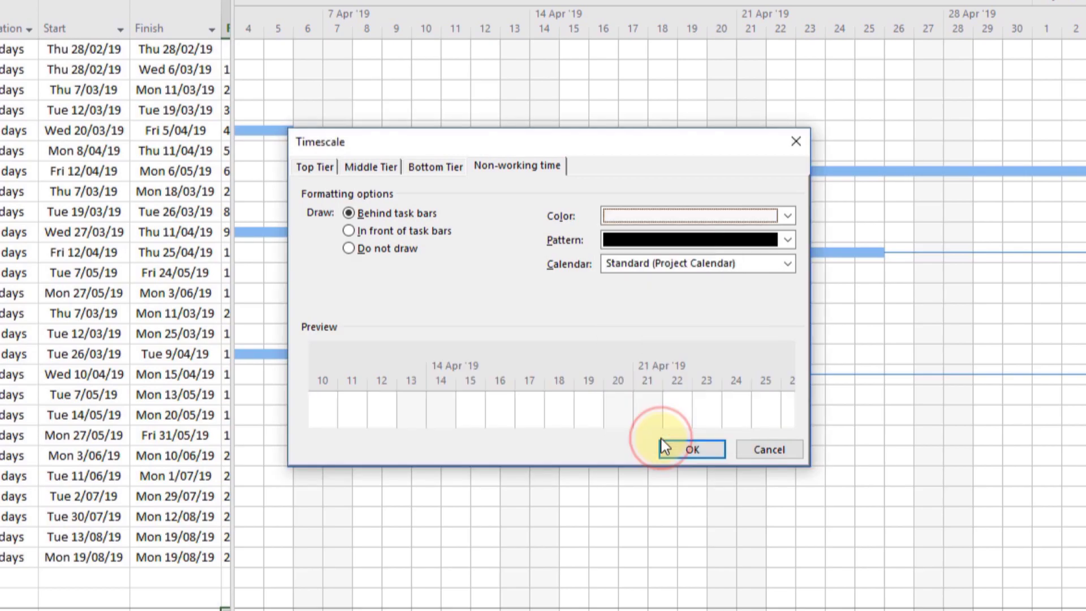
pyautogui.click(439, 151)
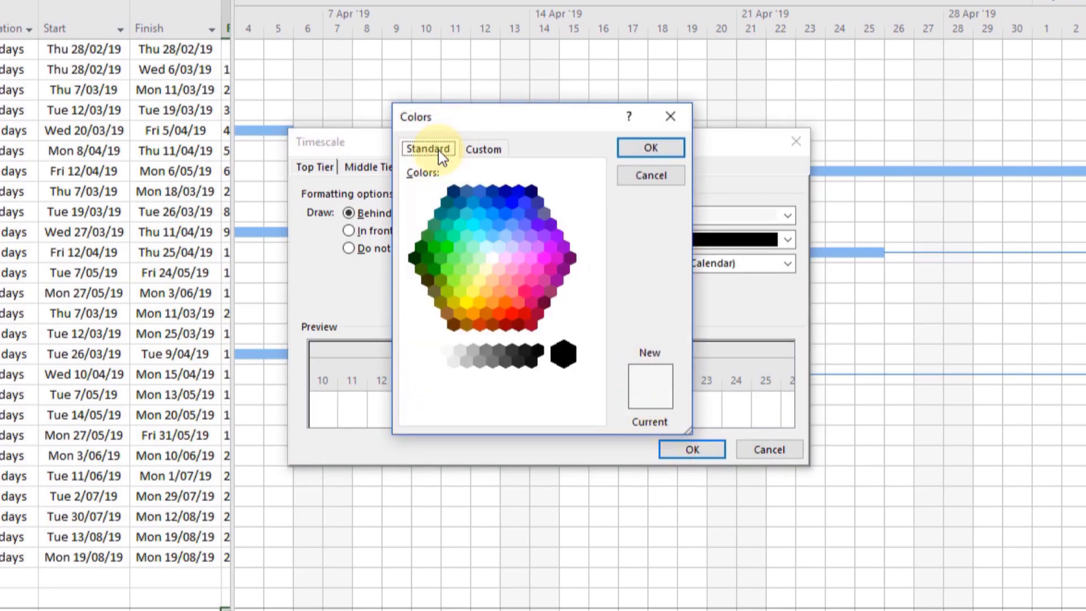
pyautogui.click(544, 258)
pyautogui.click(650, 149)
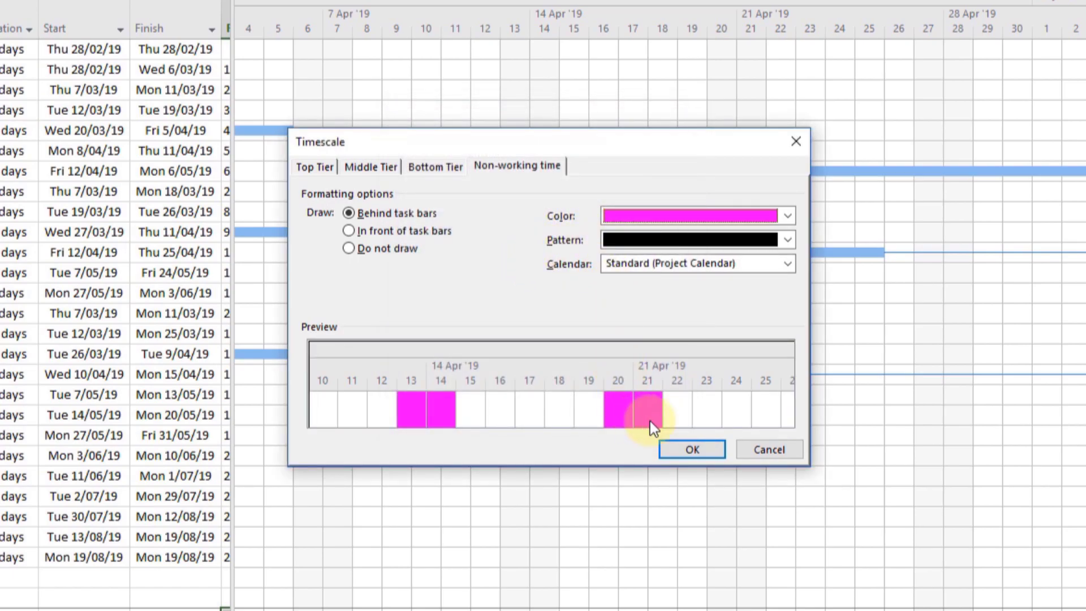
pyautogui.click(678, 449)
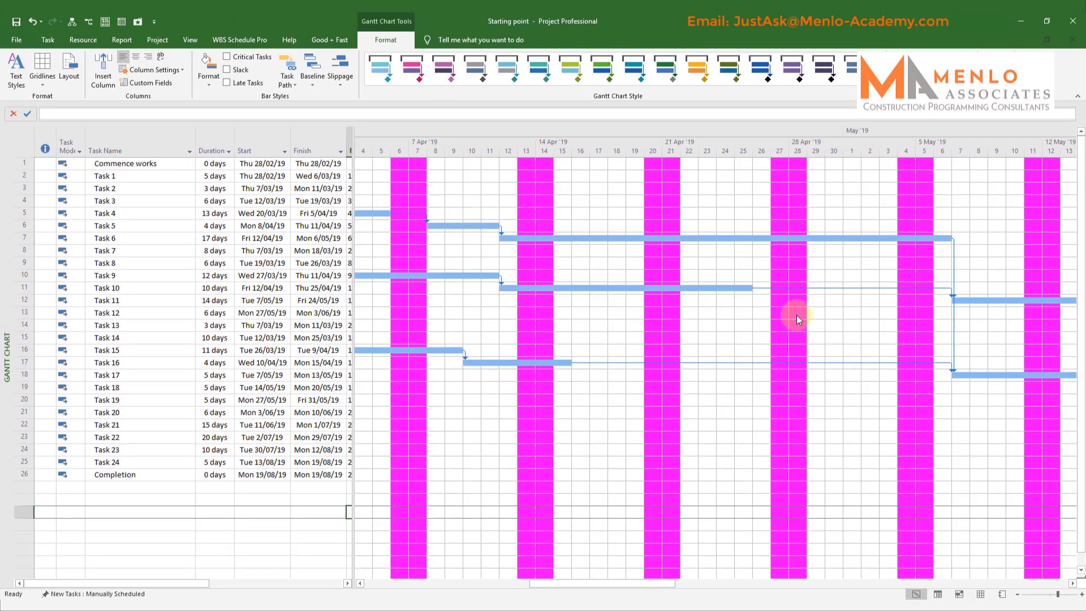
# - Change the non-working time pattern to diagonal hatching and apply it to the Gantt chart
pyautogui.doubleClick(745, 131)
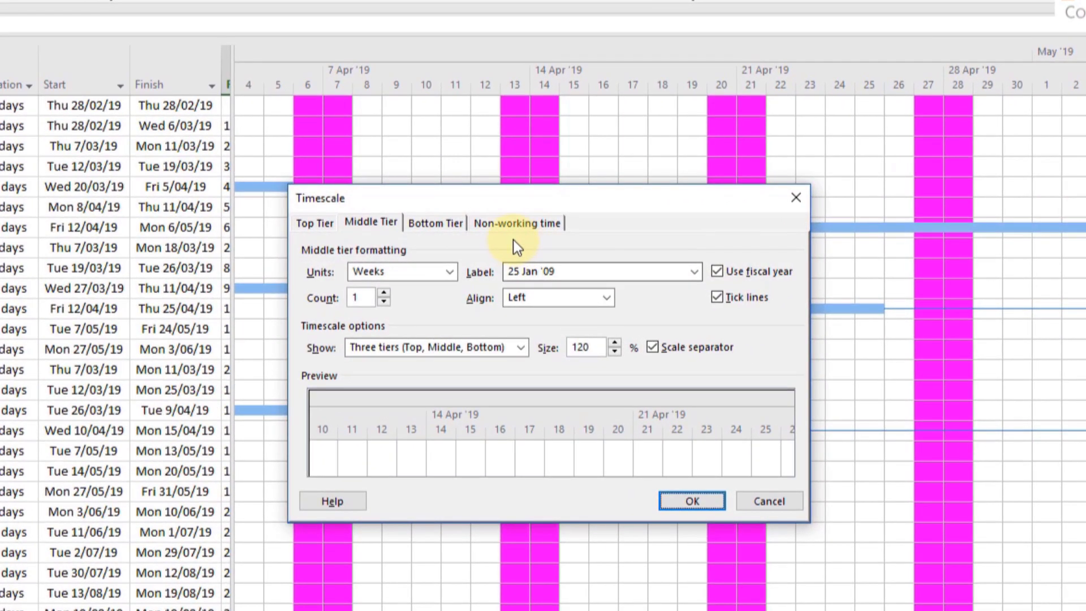
pyautogui.click(528, 234)
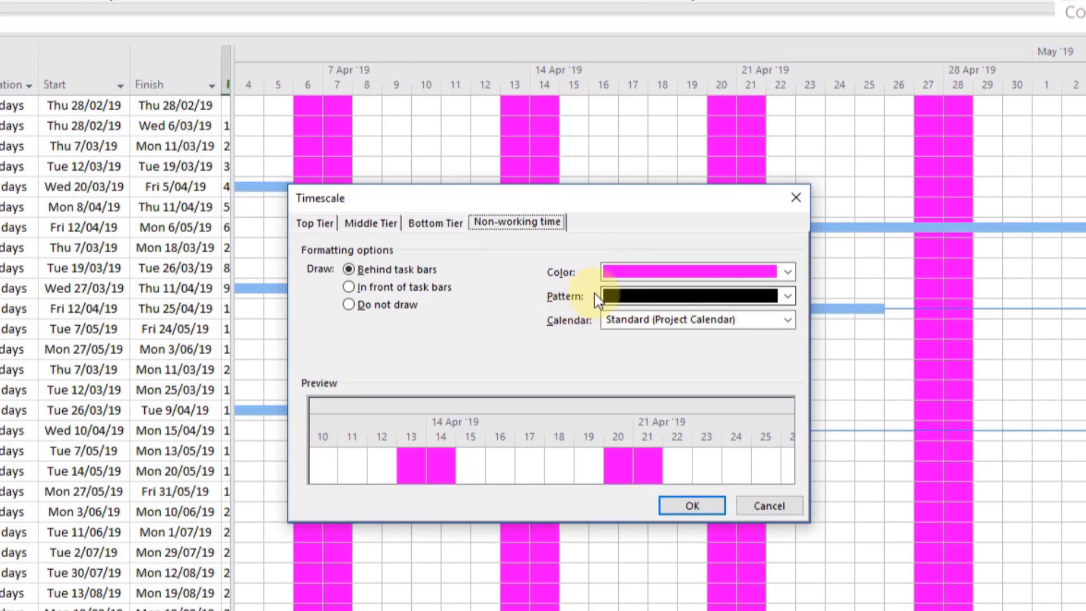
pyautogui.click(787, 296)
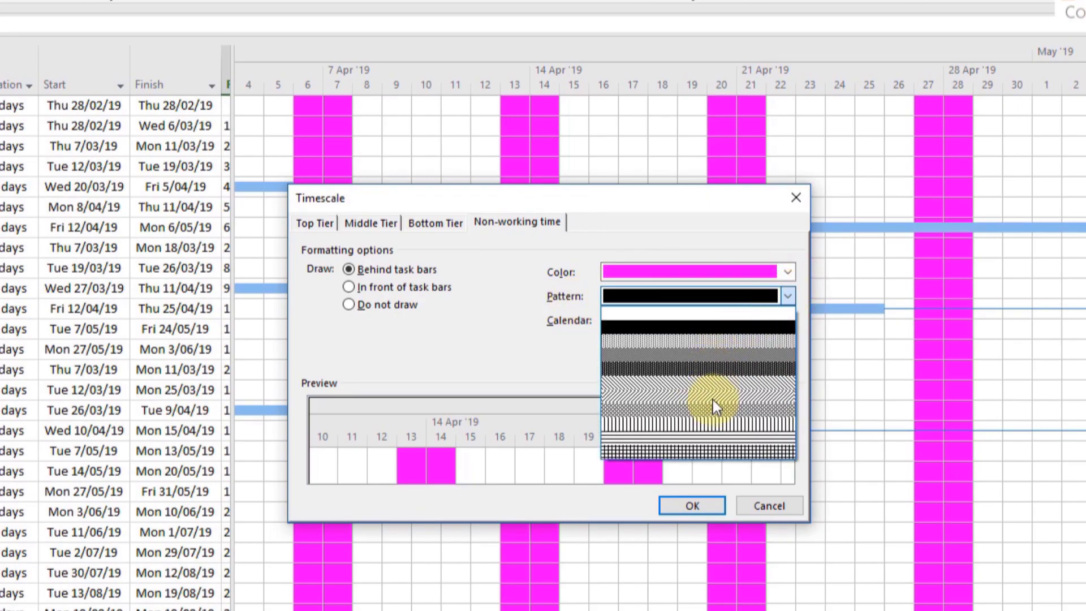
pyautogui.click(713, 401)
pyautogui.click(691, 505)
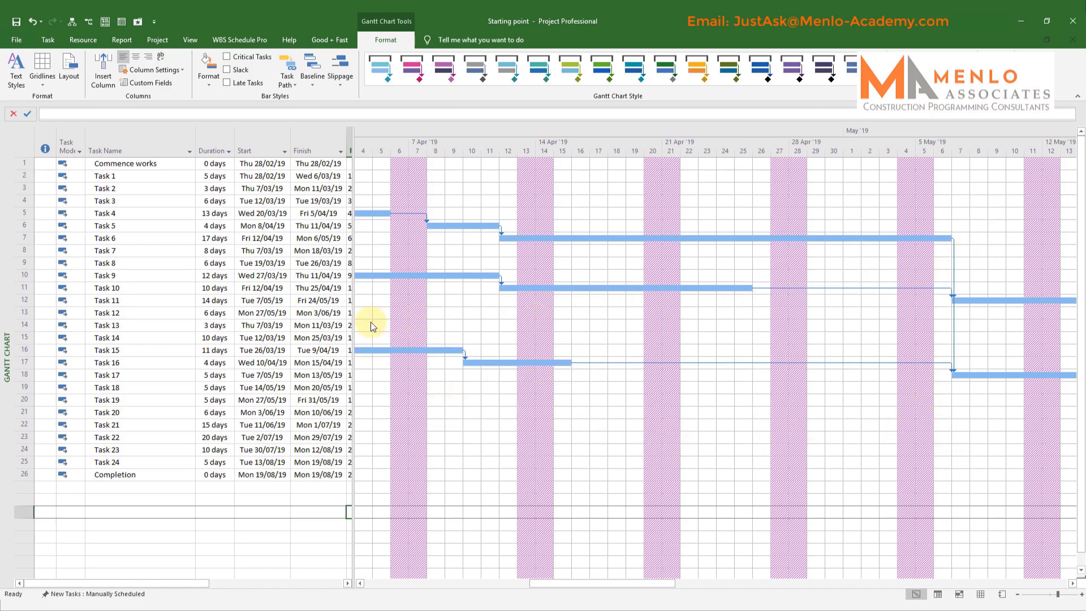
# - Set the timescale size to 50% and apply it to the Gantt chart
pyautogui.moveTo(353, 322); pyautogui.dragTo(517, 321)
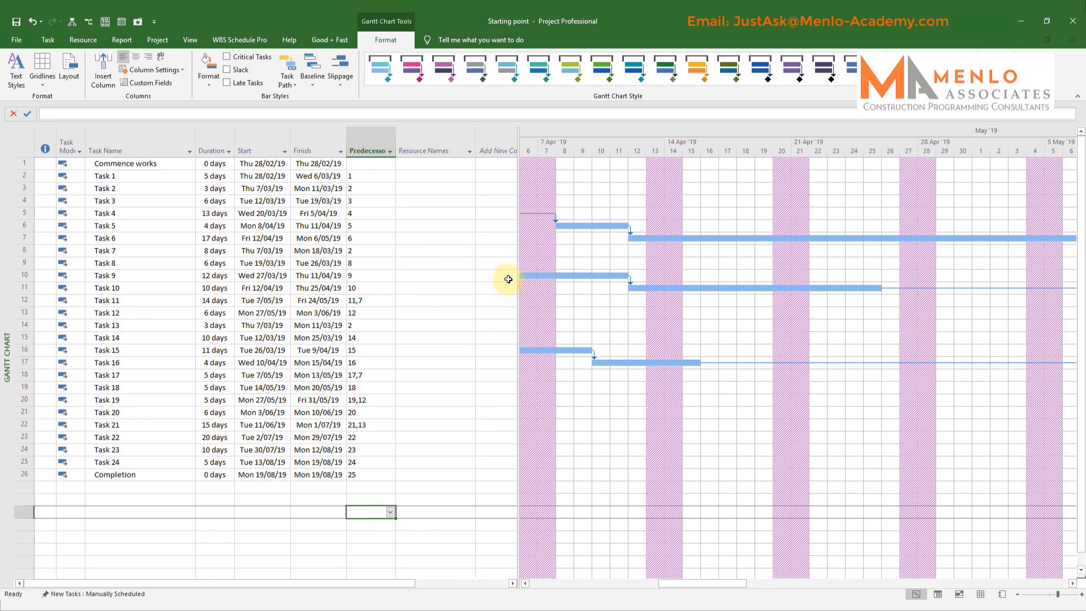
pyautogui.moveTo(517, 271); pyautogui.dragTo(362, 273)
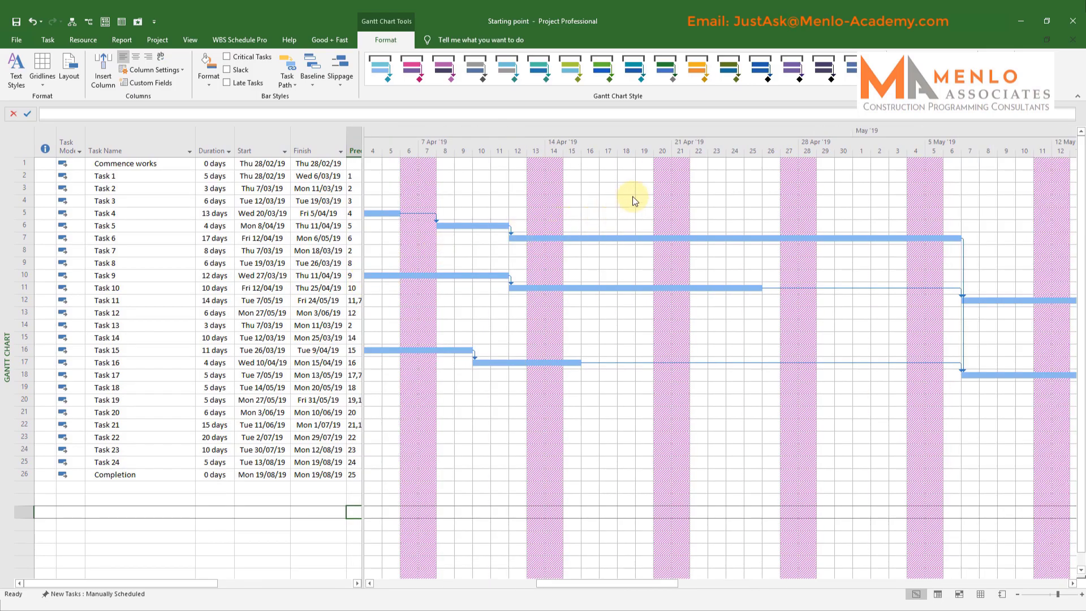
pyautogui.doubleClick(633, 131)
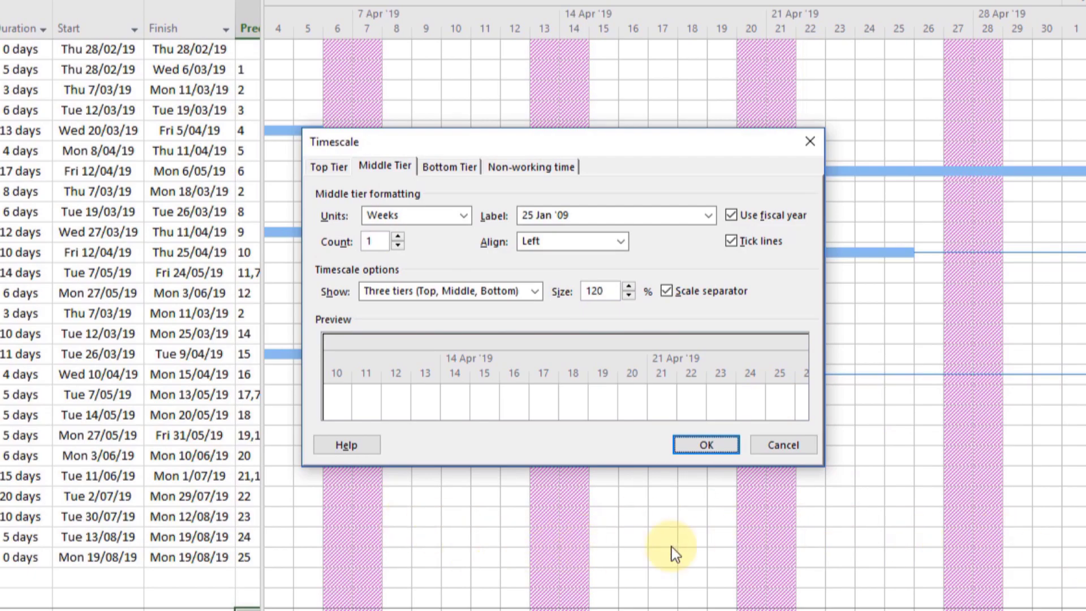
pyautogui.doubleClick(600, 292)
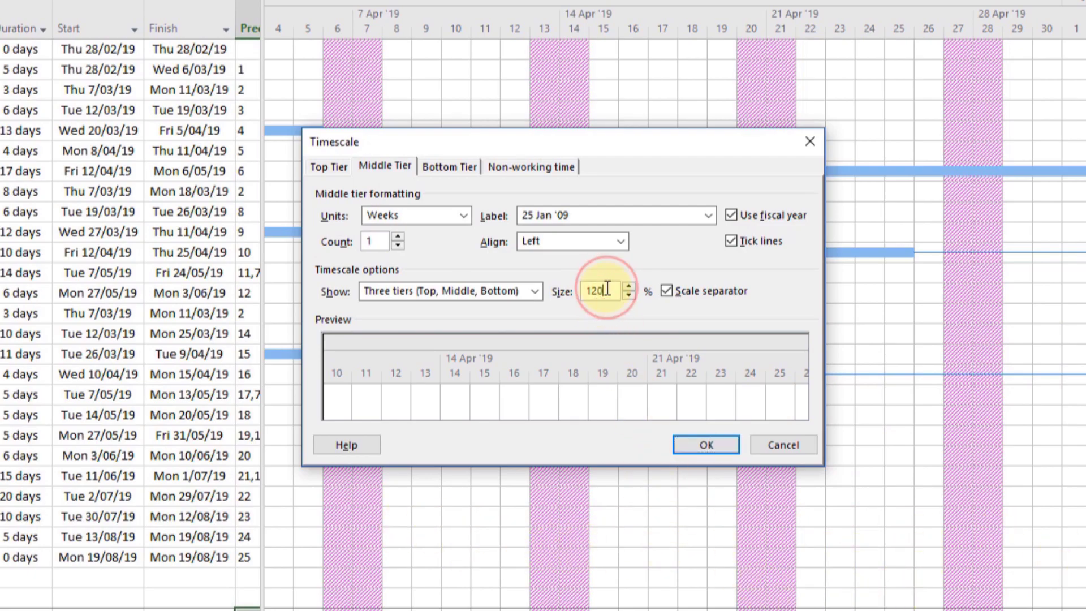
pyautogui.write('50')
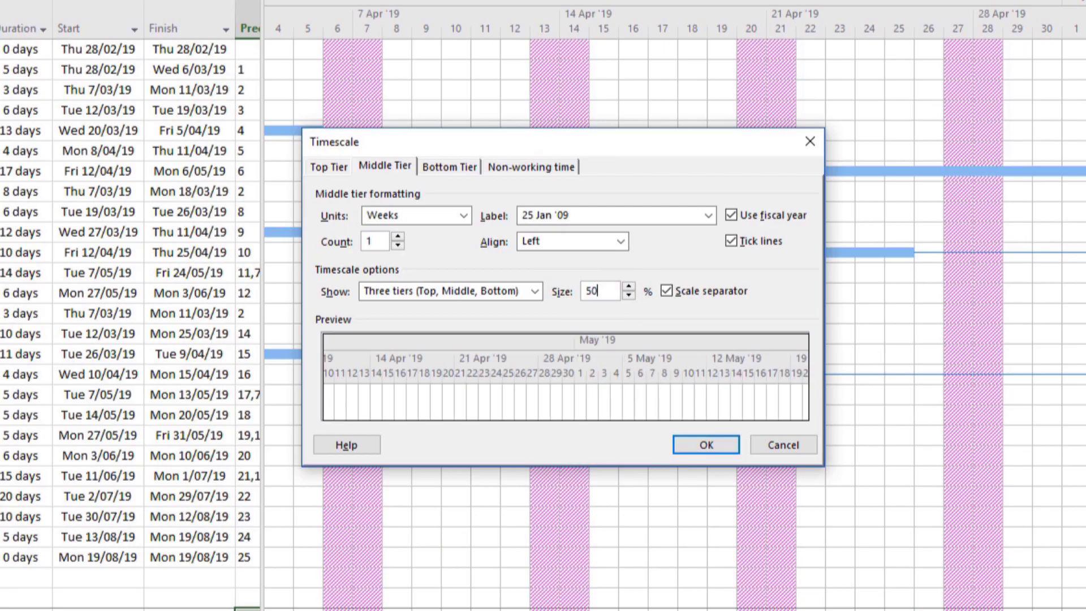
pyautogui.click(703, 446)
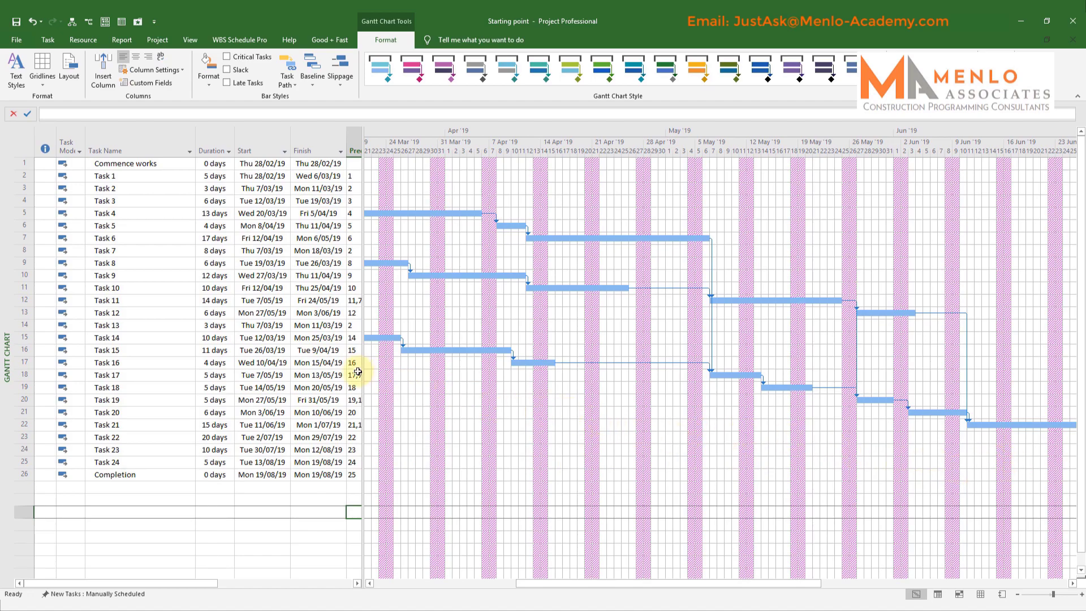
# - Widen the task table beside the Gantt chart so that it shows the full Predecessors and Resource Names columns
pyautogui.moveTo(364, 367); pyautogui.dragTo(450, 367)
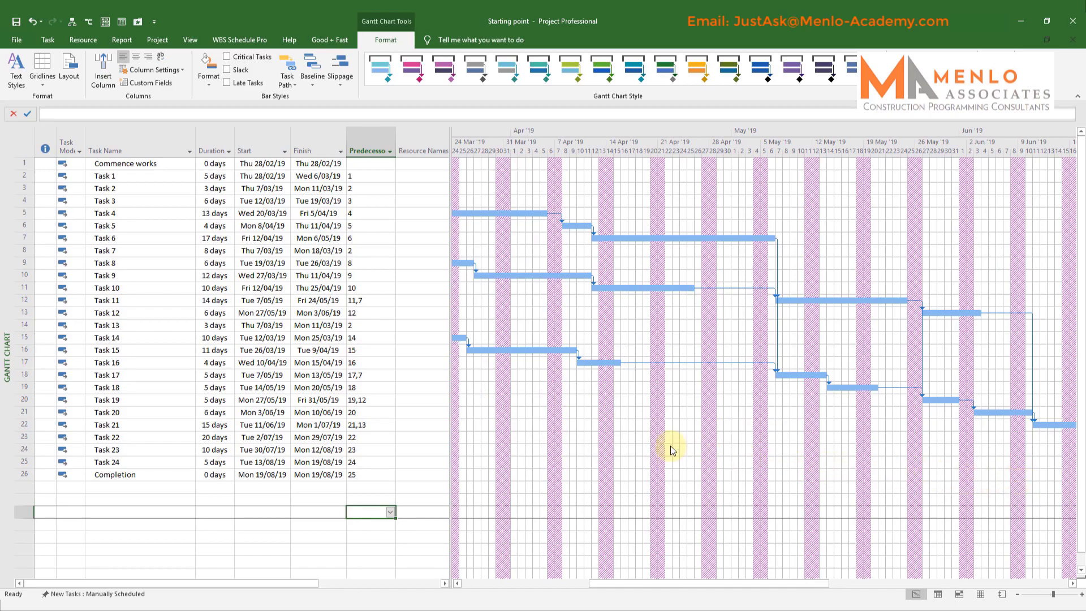
pyautogui.scroll(-2, 754, 400)
pyautogui.scroll(2, 754, 400)
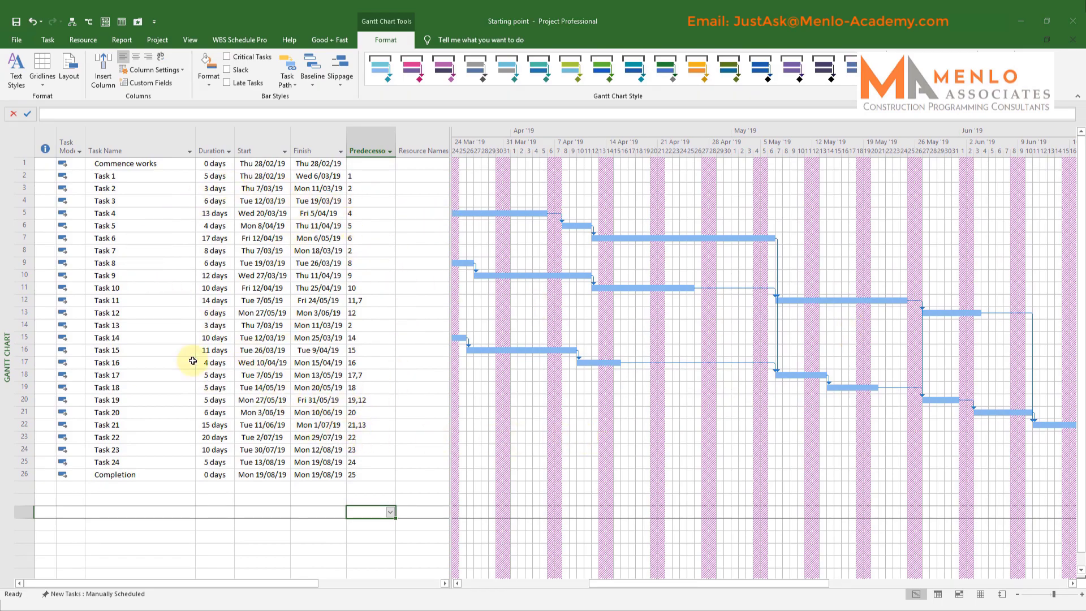
pyautogui.moveTo(447, 312); pyautogui.dragTo(596, 296)
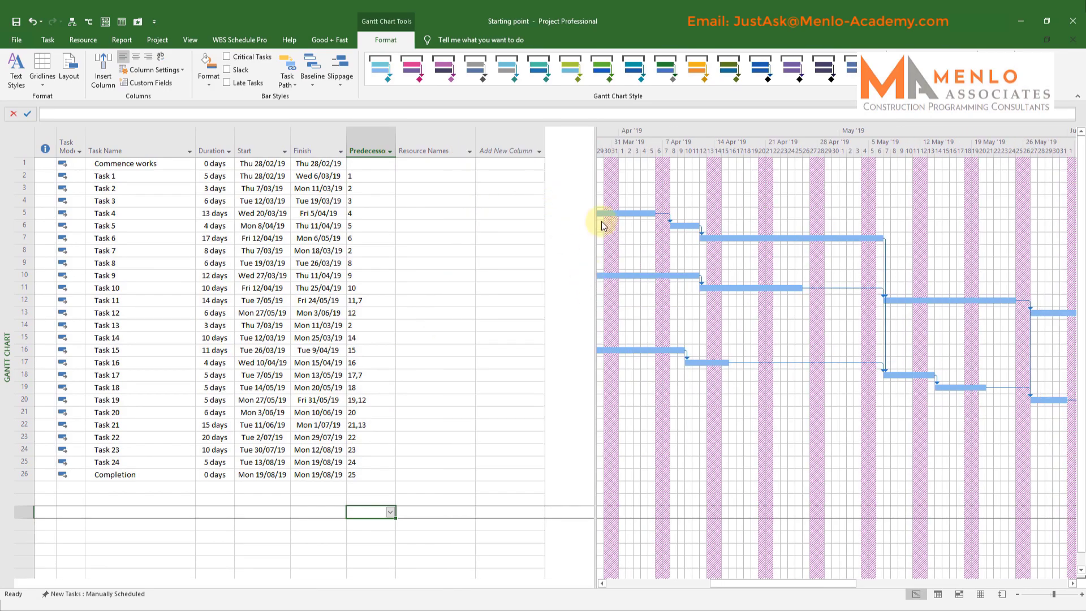
pyautogui.moveTo(592, 226); pyautogui.dragTo(554, 243)
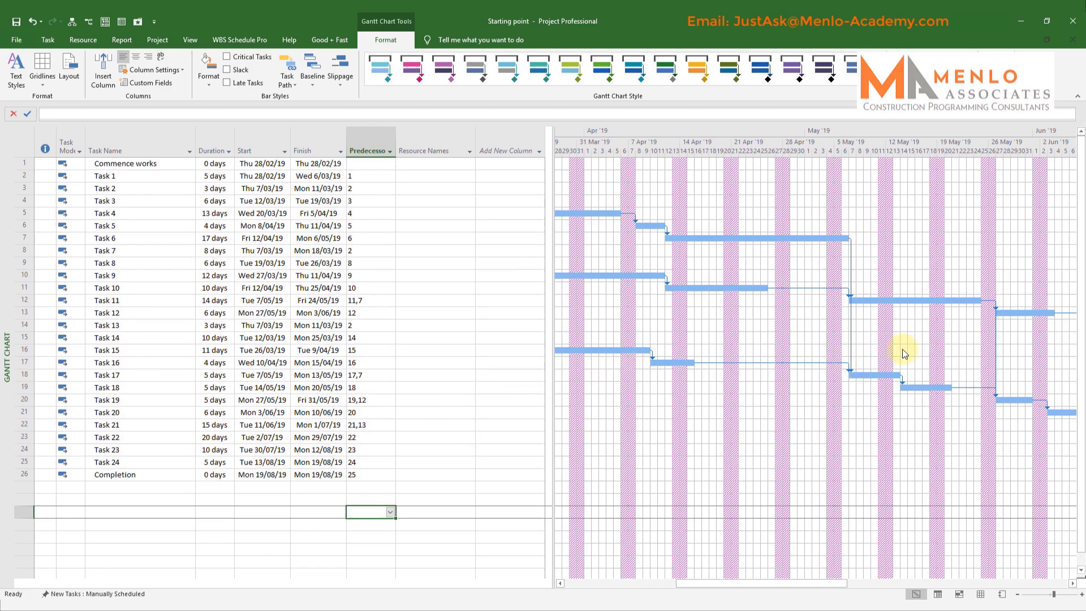
pyautogui.moveTo(552, 368); pyautogui.dragTo(492, 373)
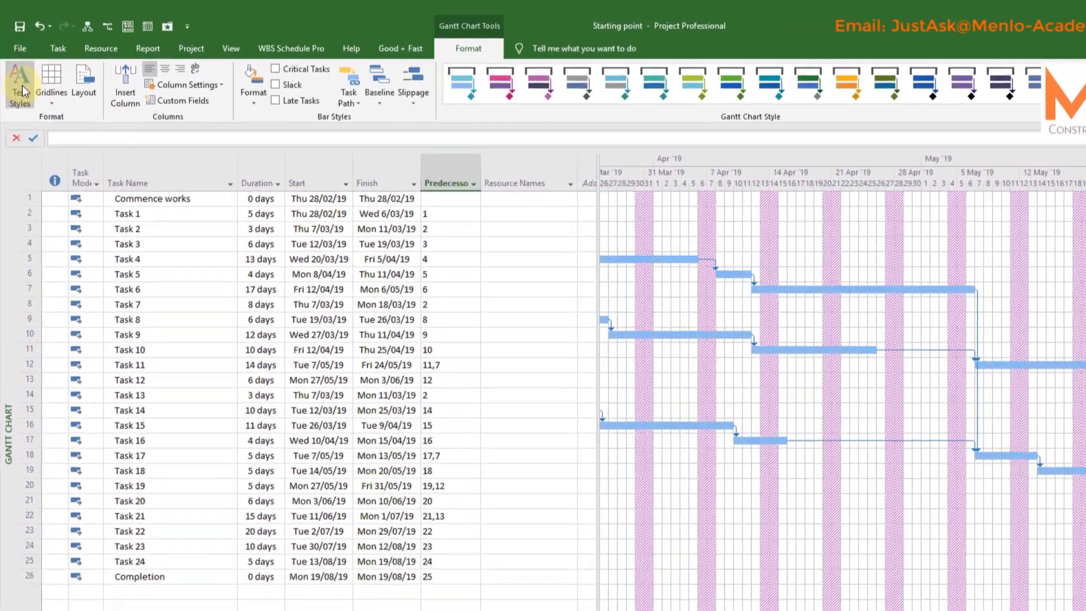
# - Set the text style font size to 8 for all items in the project and apply it
pyautogui.click(17, 72)
pyautogui.moveTo(230, 71); pyautogui.dragTo(488, 209)
pyautogui.click(544, 236)
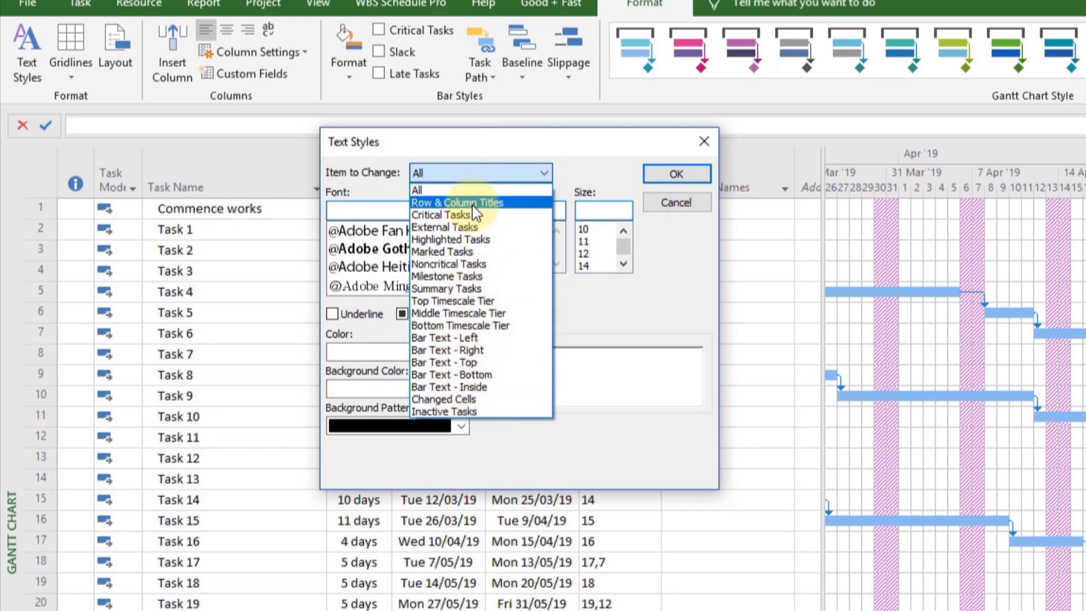
pyautogui.click(592, 165)
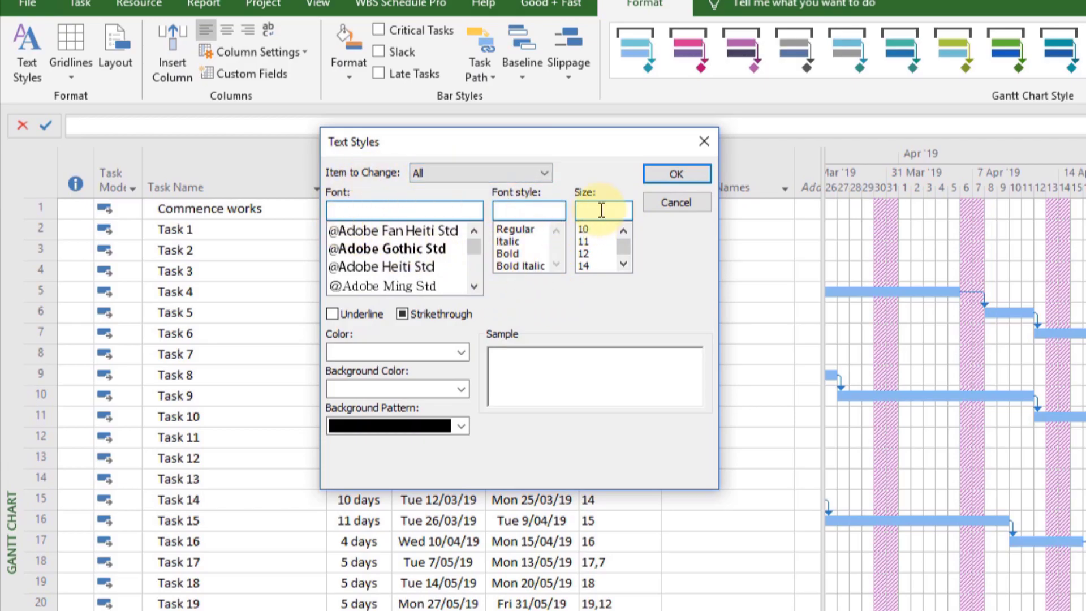
pyautogui.click(620, 230)
pyautogui.click(620, 230)
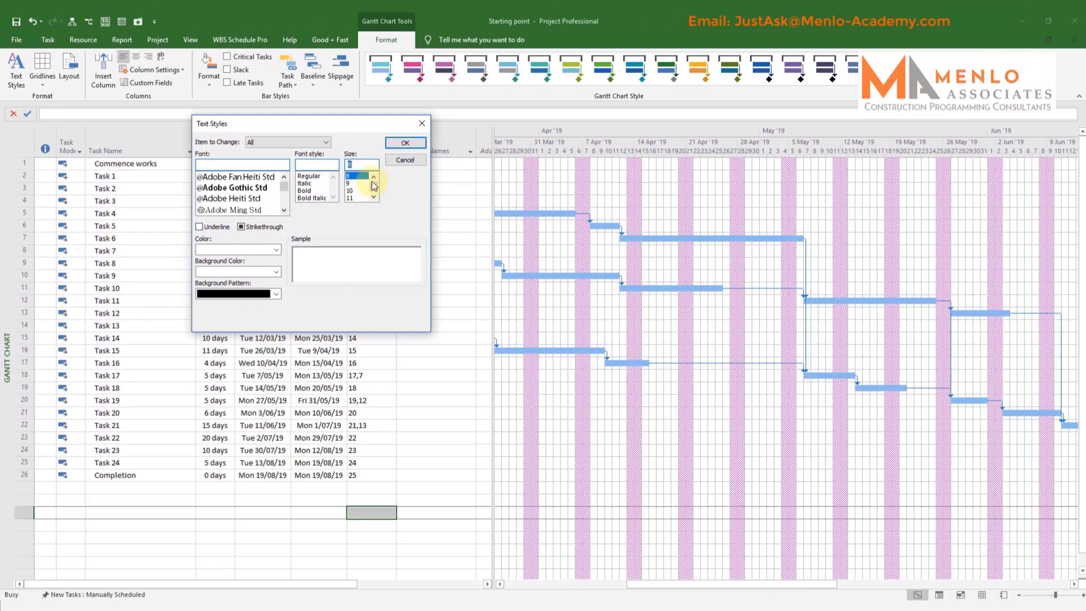
pyautogui.click(400, 144)
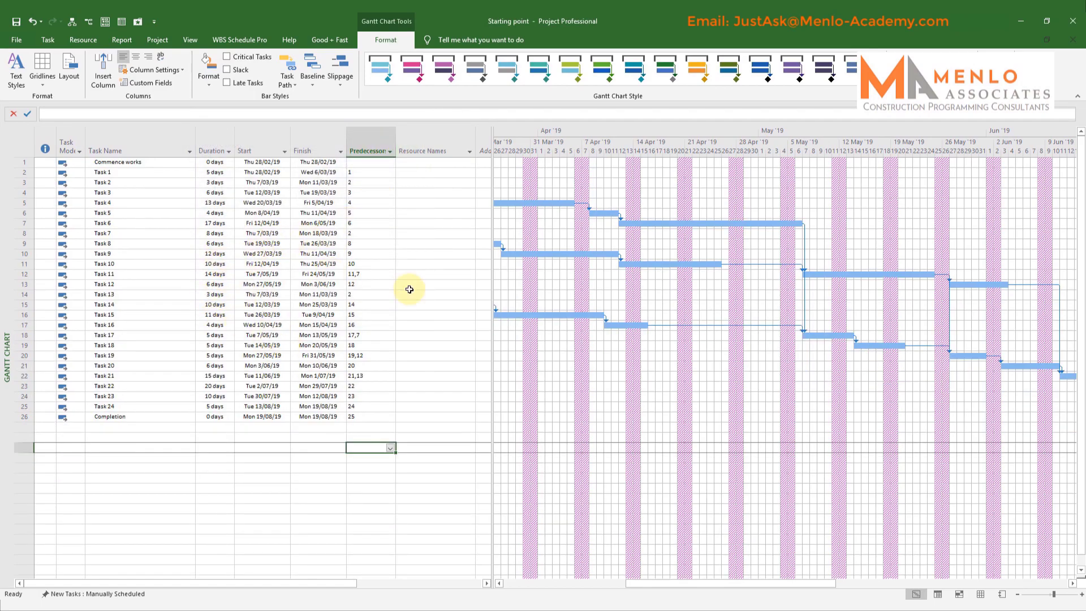
# - Narrow the task table to about the Predecessors column, shrink the Task Name column, and bring the project's start into view in the chart
pyautogui.moveTo(492, 277); pyautogui.dragTo(377, 298)
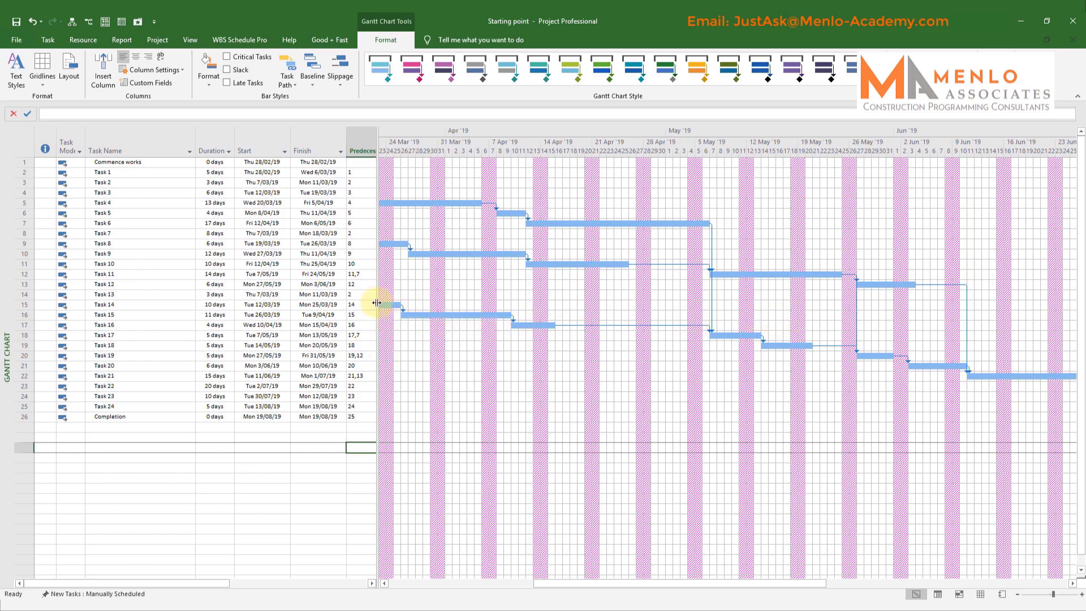
pyautogui.moveTo(196, 146); pyautogui.dragTo(152, 147)
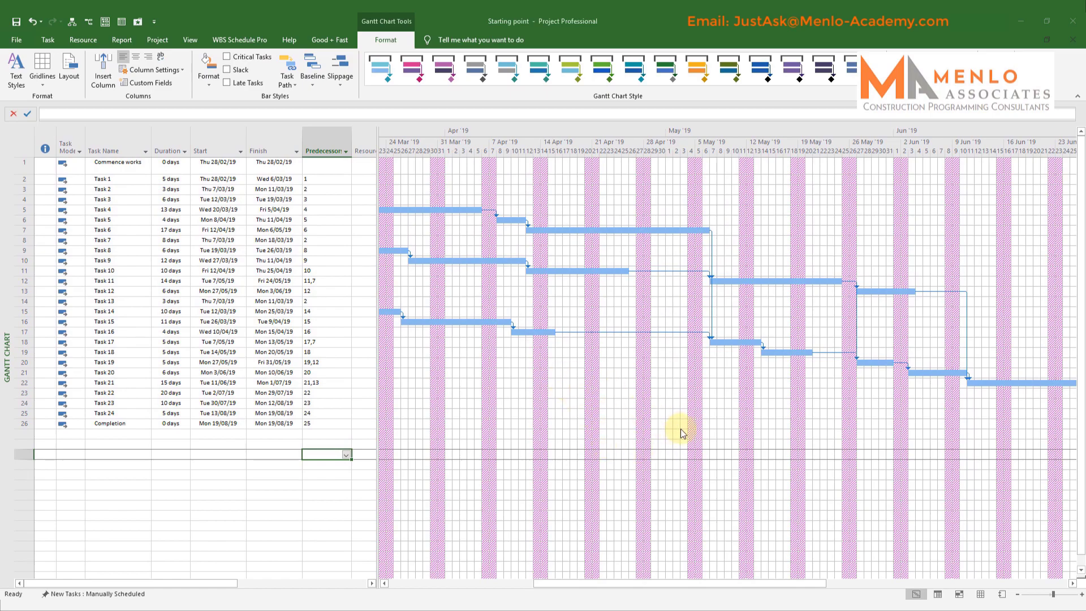
pyautogui.moveTo(792, 585); pyautogui.dragTo(710, 585)
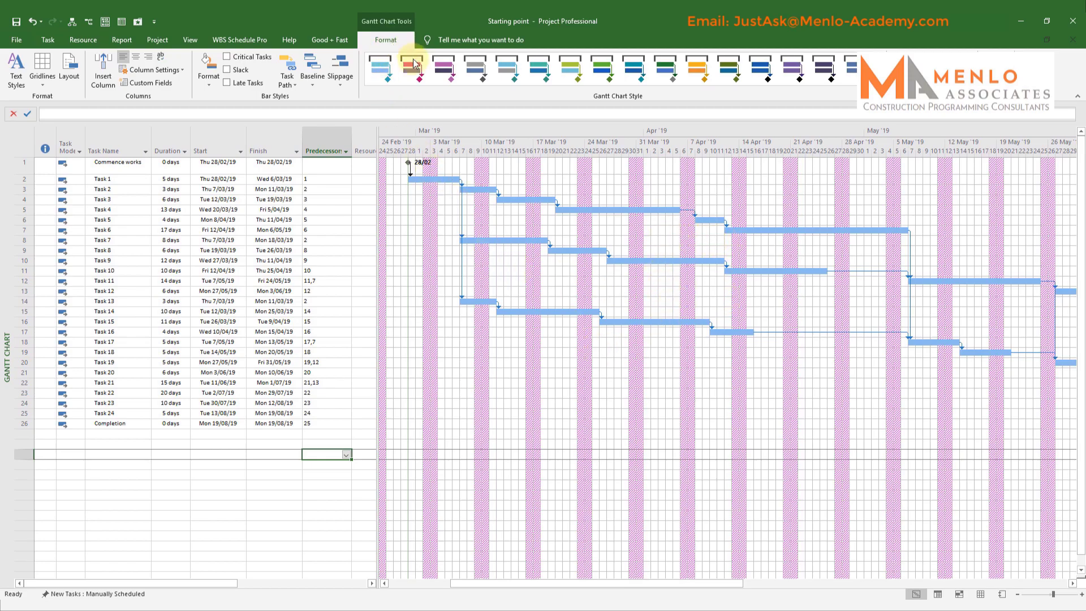
# - Change the Gantt link layout to the style whose arrows curve back into the start of the successor bar, and apply it
pyautogui.click(68, 72)
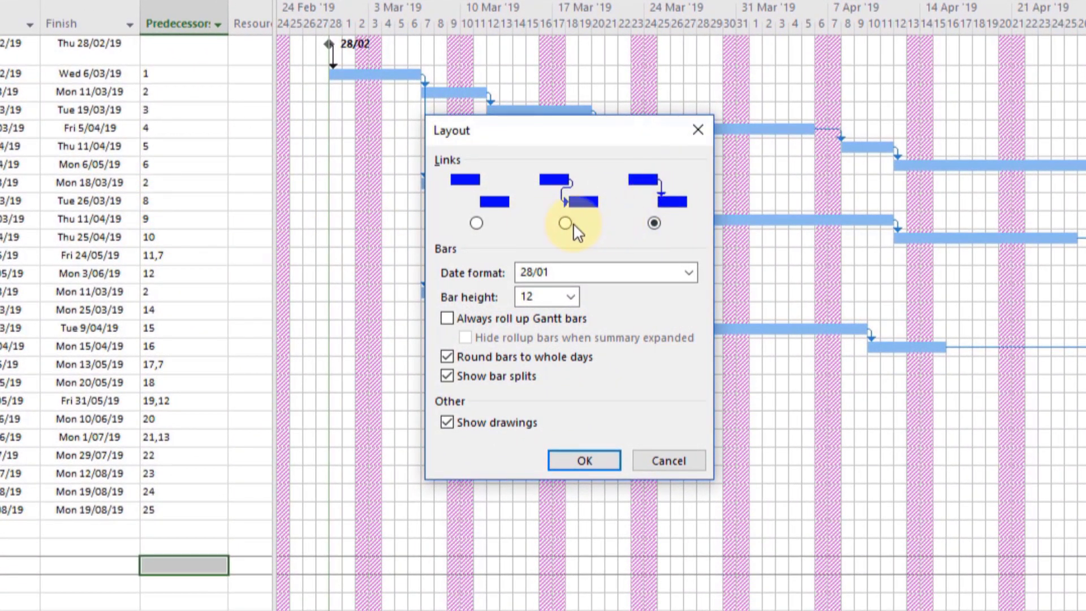
pyautogui.moveTo(585, 135); pyautogui.dragTo(689, 286)
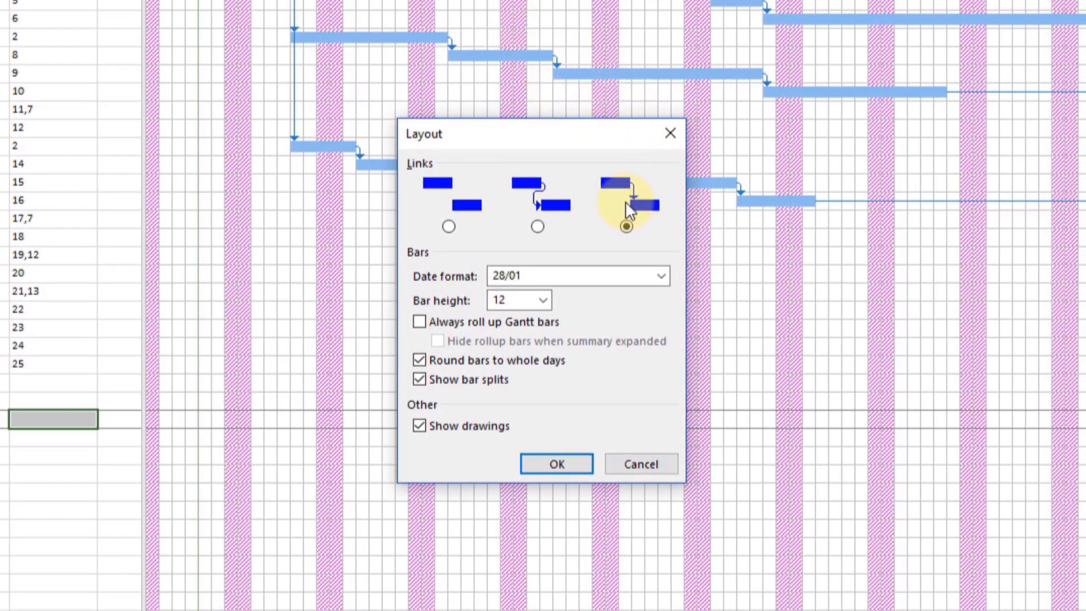
pyautogui.click(536, 227)
pyautogui.click(562, 465)
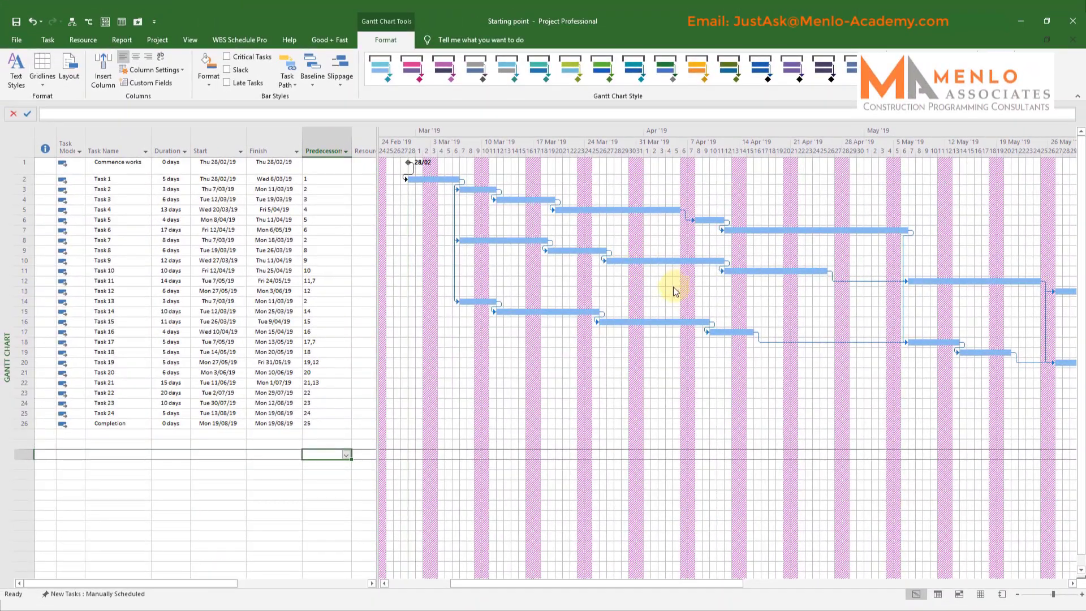
# - Change the Gantt link layout to the style without link lines and apply it
pyautogui.click(68, 71)
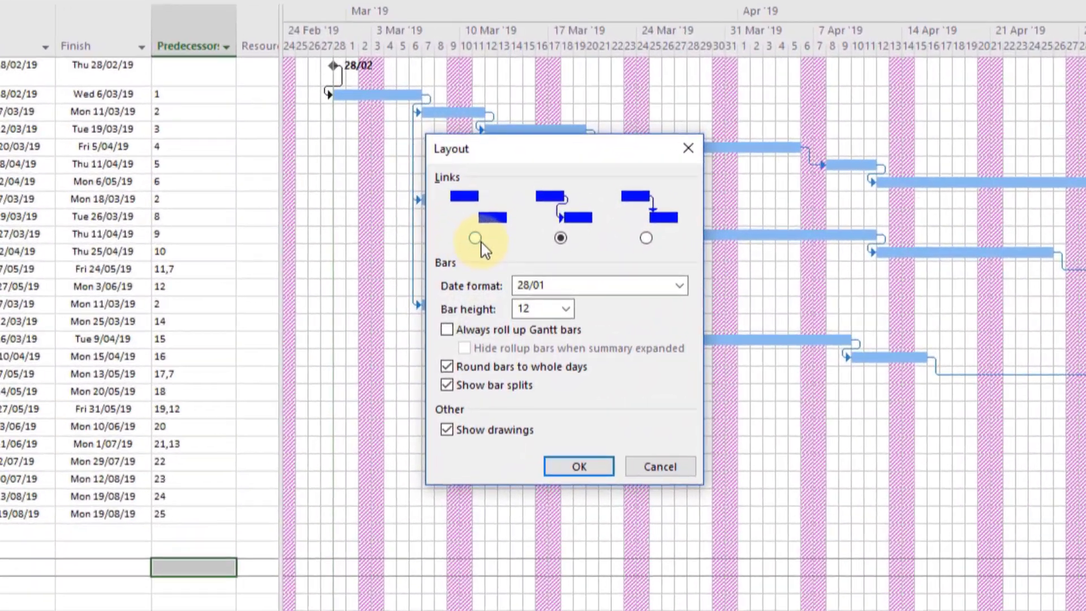
pyautogui.click(477, 240)
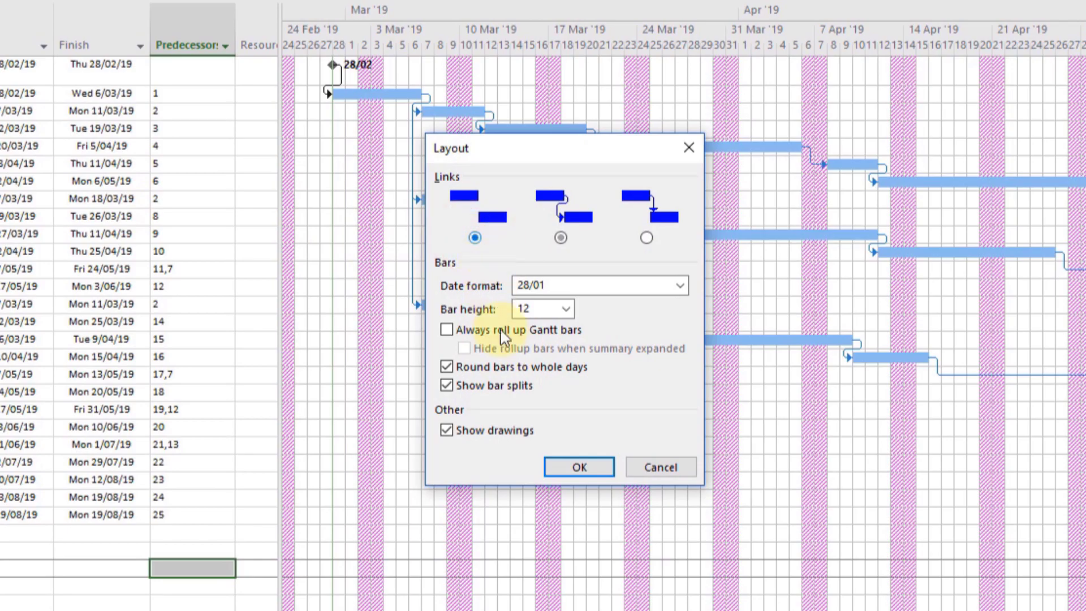
pyautogui.click(579, 467)
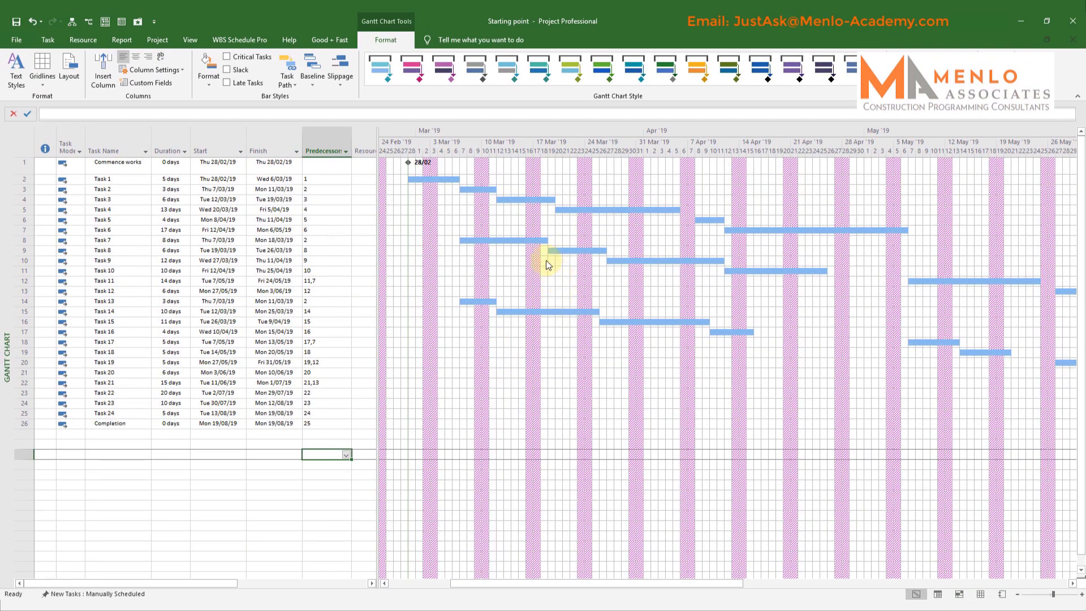
# - Set the Gantt bar height to 14 in the layout settings and apply it
pyautogui.click(68, 71)
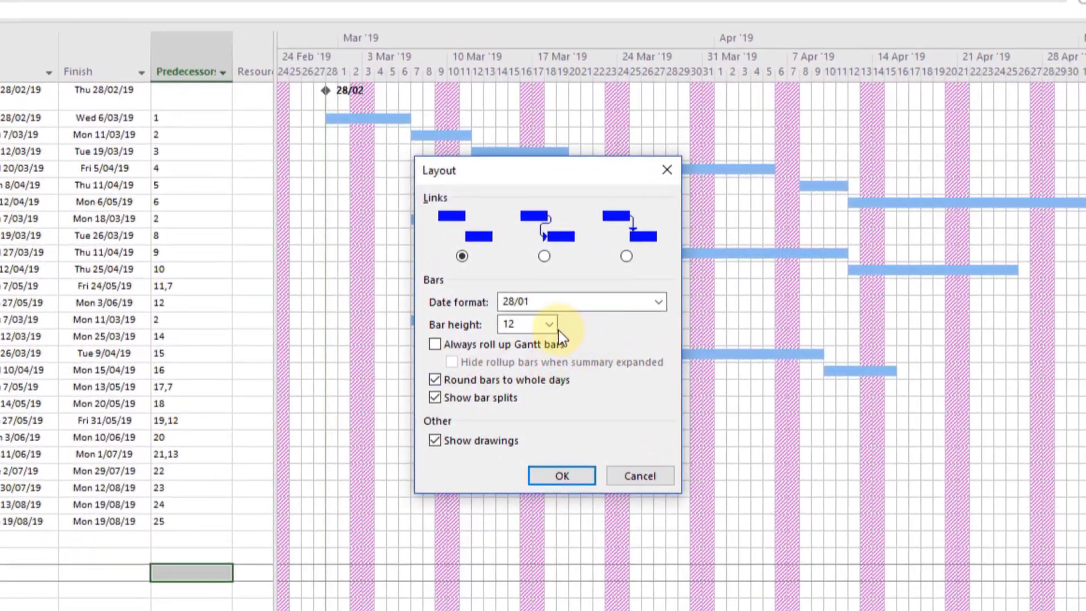
pyautogui.click(548, 324)
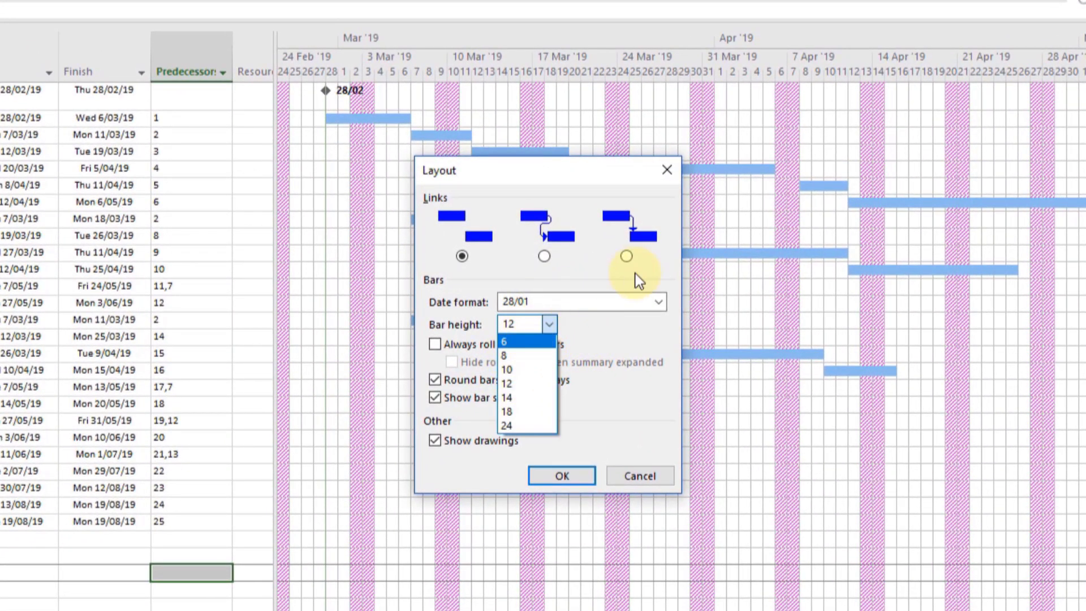
pyautogui.click(550, 324)
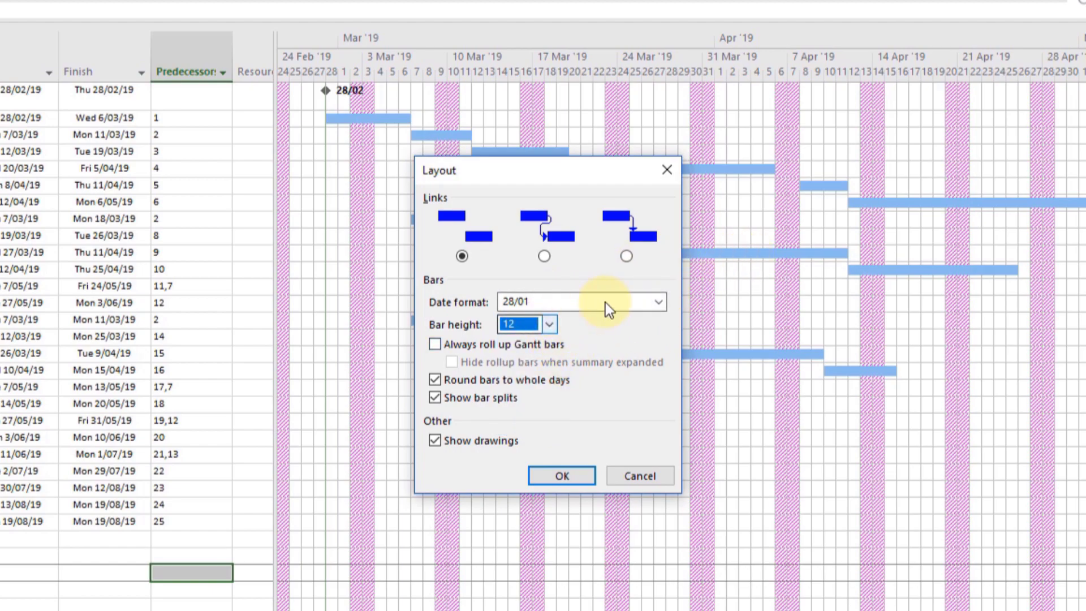
pyautogui.click(549, 325)
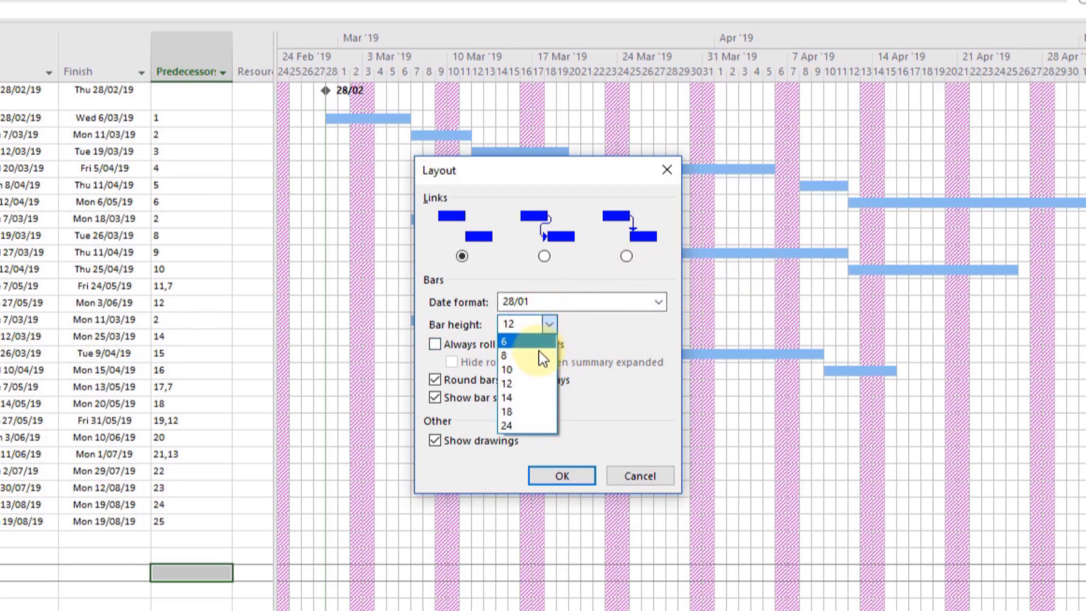
pyautogui.click(507, 395)
pyautogui.click(551, 474)
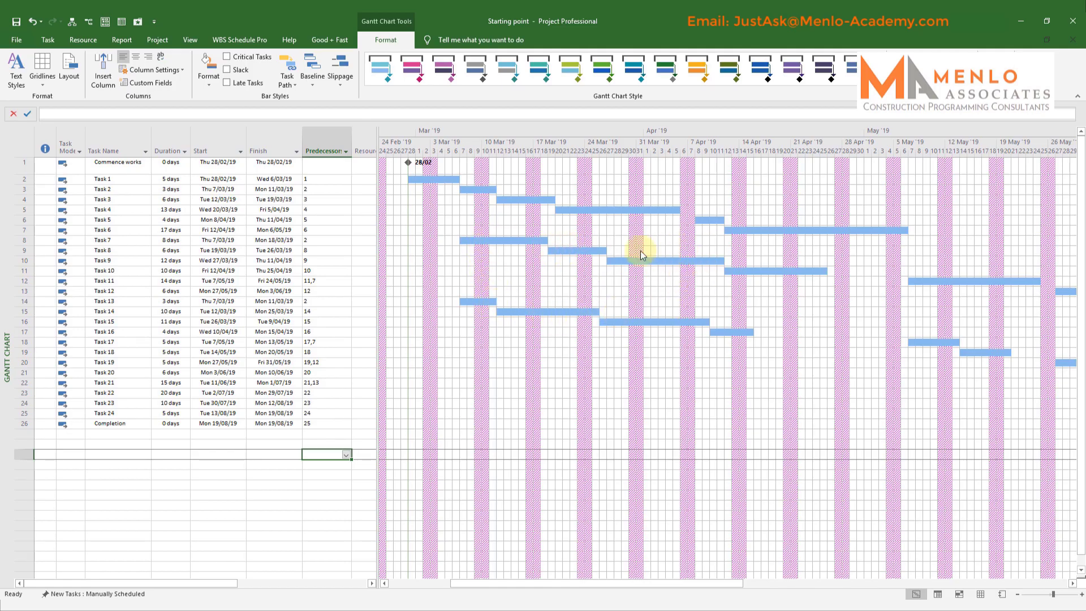
# - Return the Gantt bar height to 12 in the layout settings and apply it
pyautogui.click(72, 70)
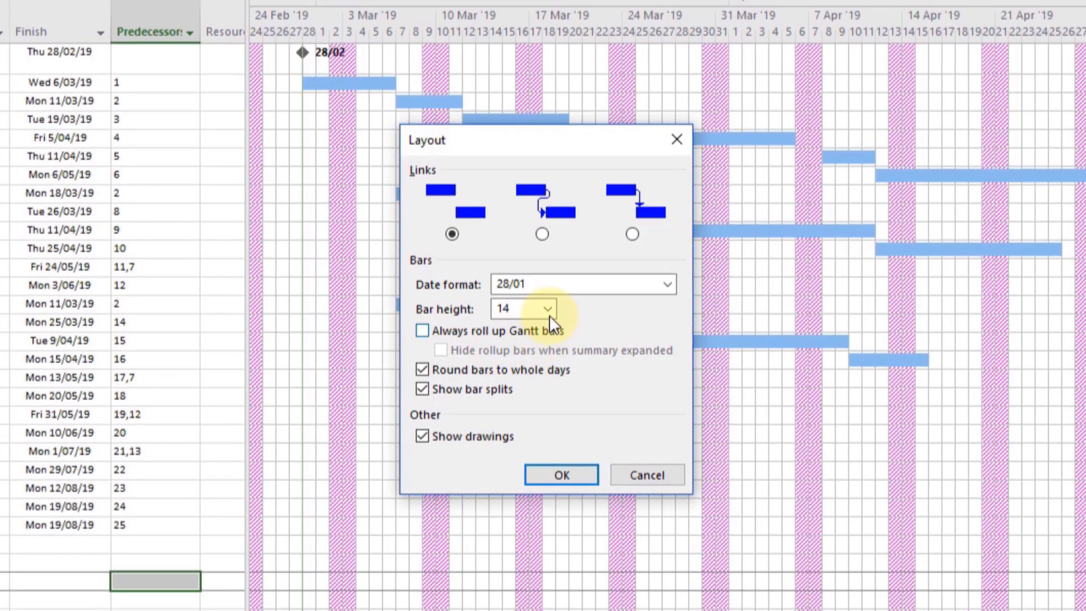
pyautogui.click(549, 309)
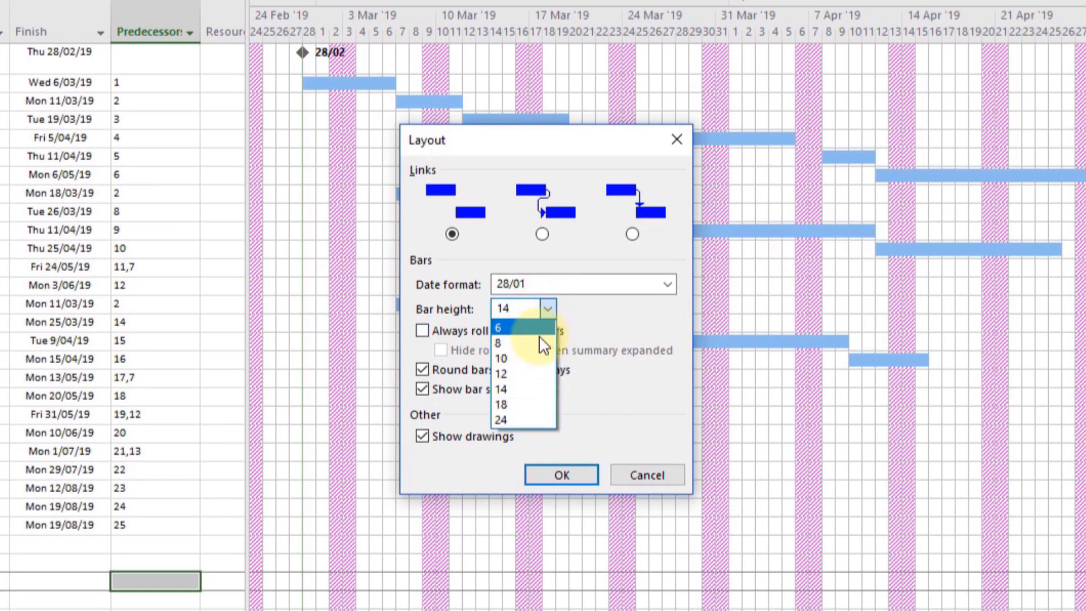
pyautogui.click(515, 374)
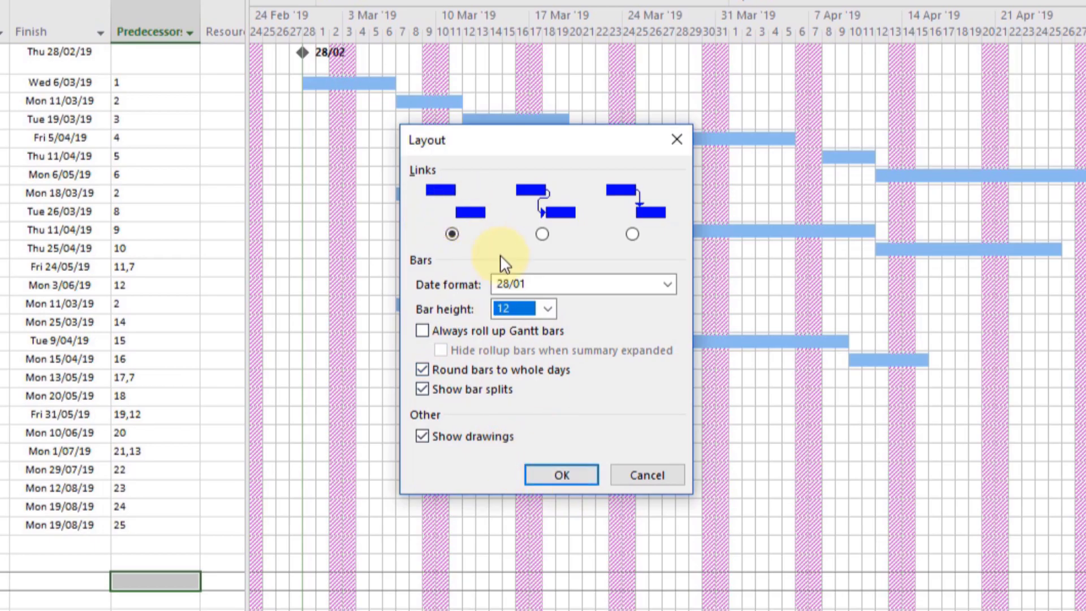
pyautogui.click(549, 474)
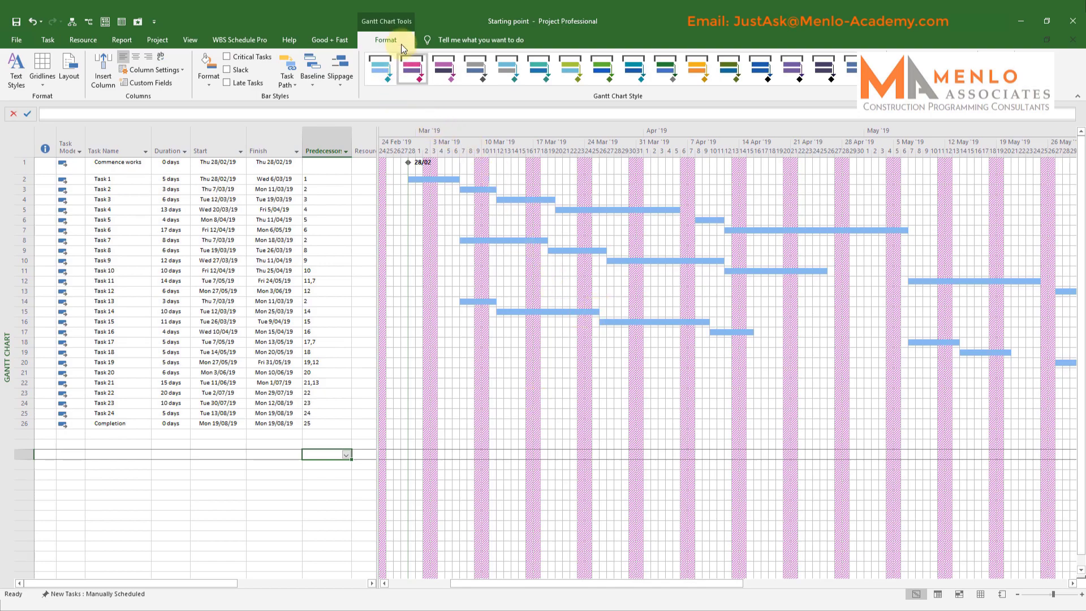
# - Turn on the display of critical tasks and look along the Gantt chart at the highlighted bars
pyautogui.click(227, 56)
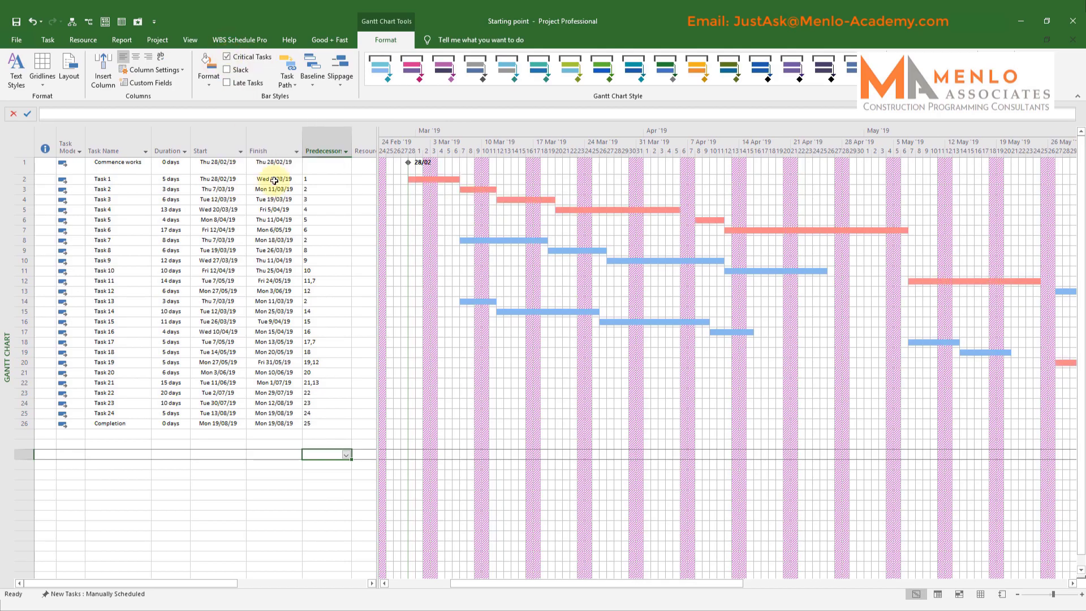
pyautogui.moveTo(703, 586); pyautogui.dragTo(664, 571)
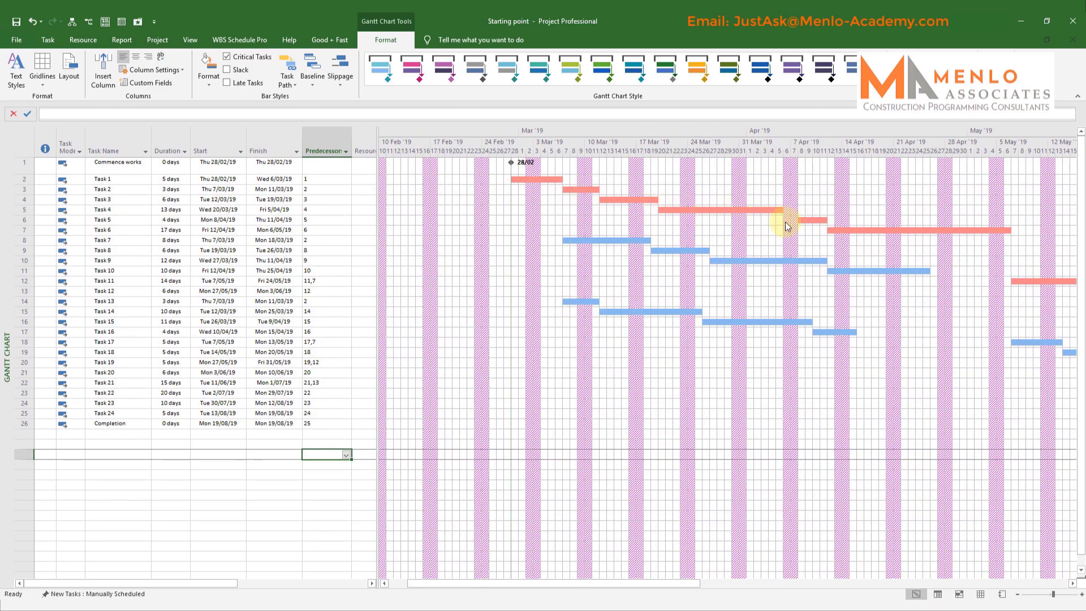
pyautogui.moveTo(682, 585); pyautogui.dragTo(830, 586)
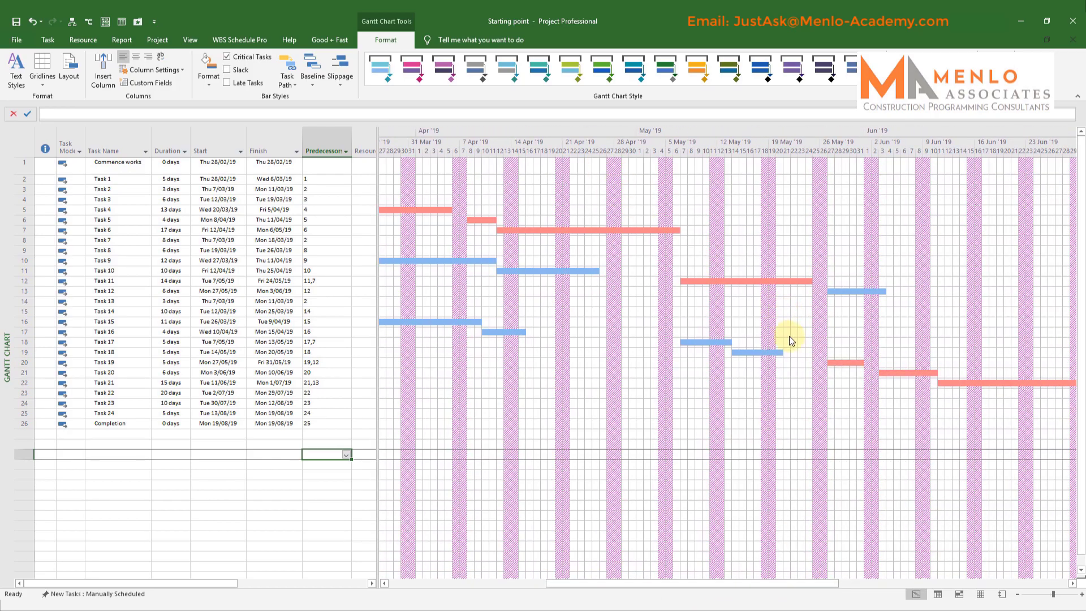
pyautogui.moveTo(739, 582); pyautogui.dragTo(612, 416)
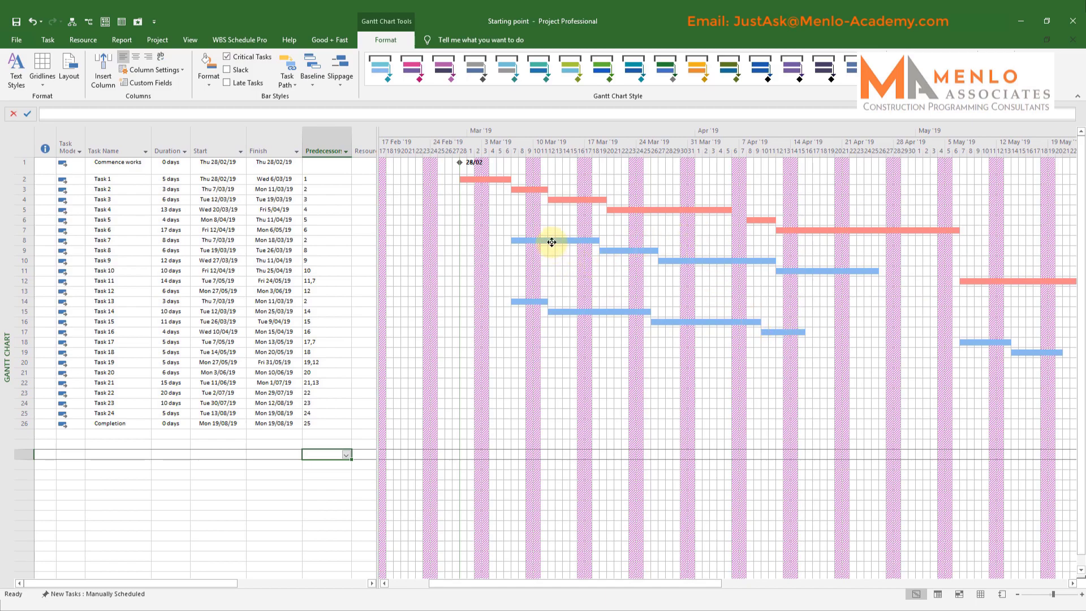
pyautogui.moveTo(552, 242)
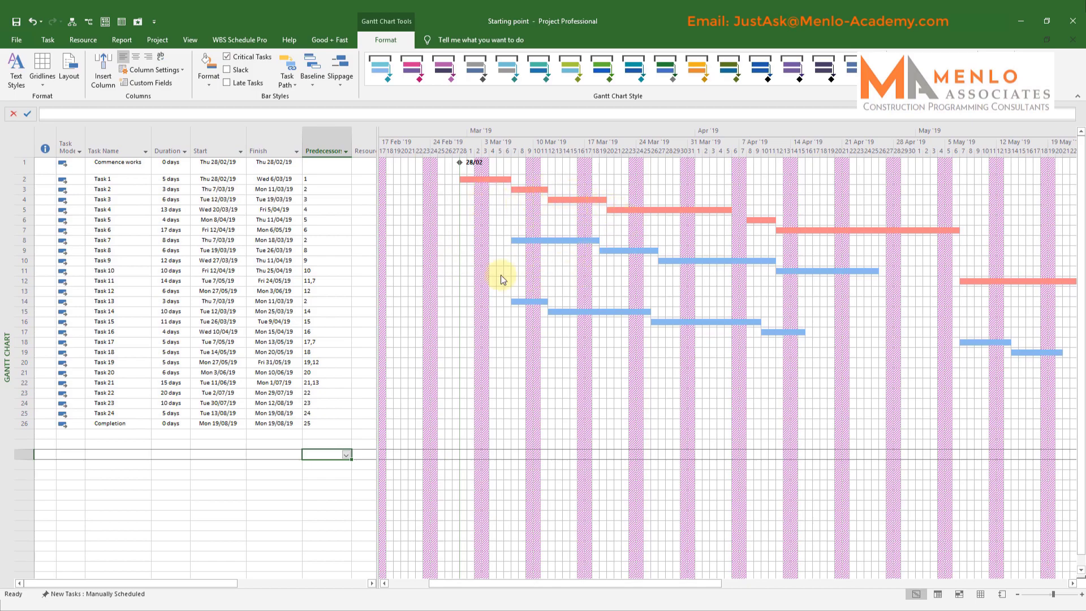
# - Open the Gantt chart's bar styles and review the text and bar settings of the Task style
pyautogui.rightClick(447, 243)
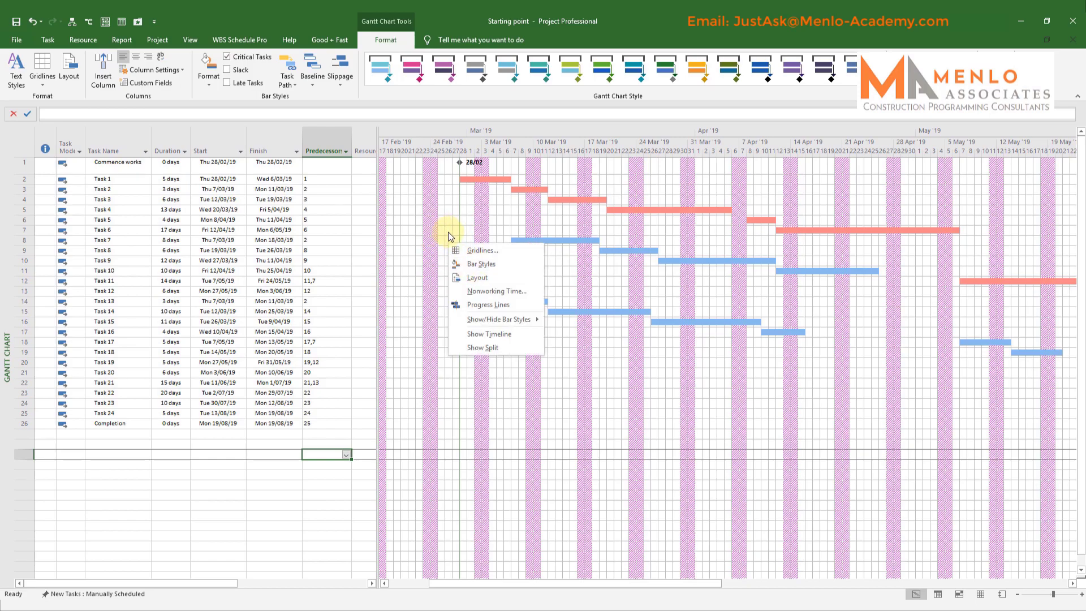
pyautogui.click(448, 232)
pyautogui.doubleClick(448, 231)
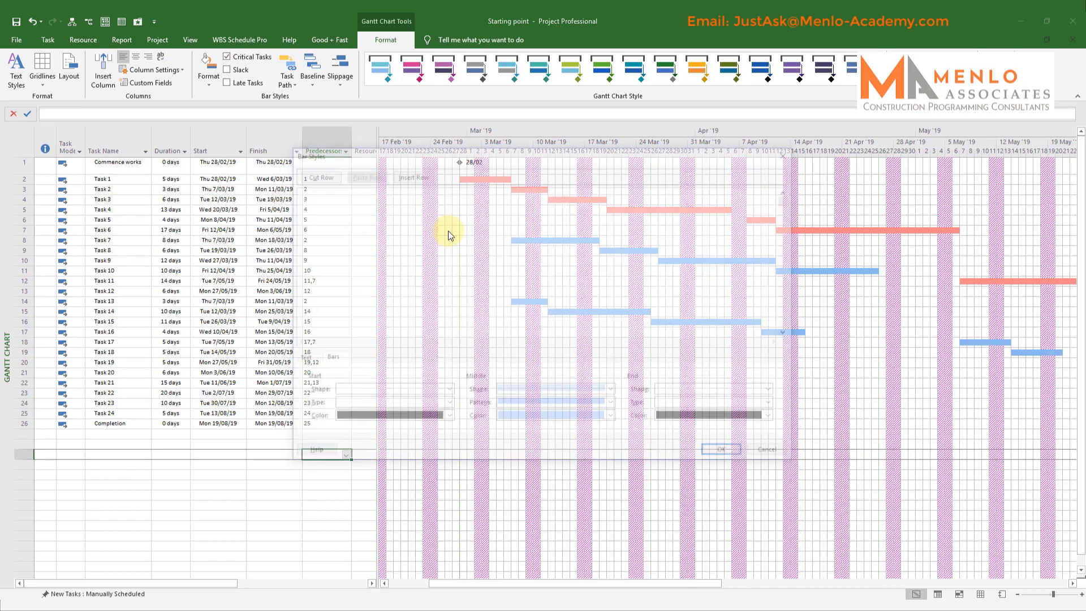
pyautogui.moveTo(542, 157); pyautogui.dragTo(393, 214)
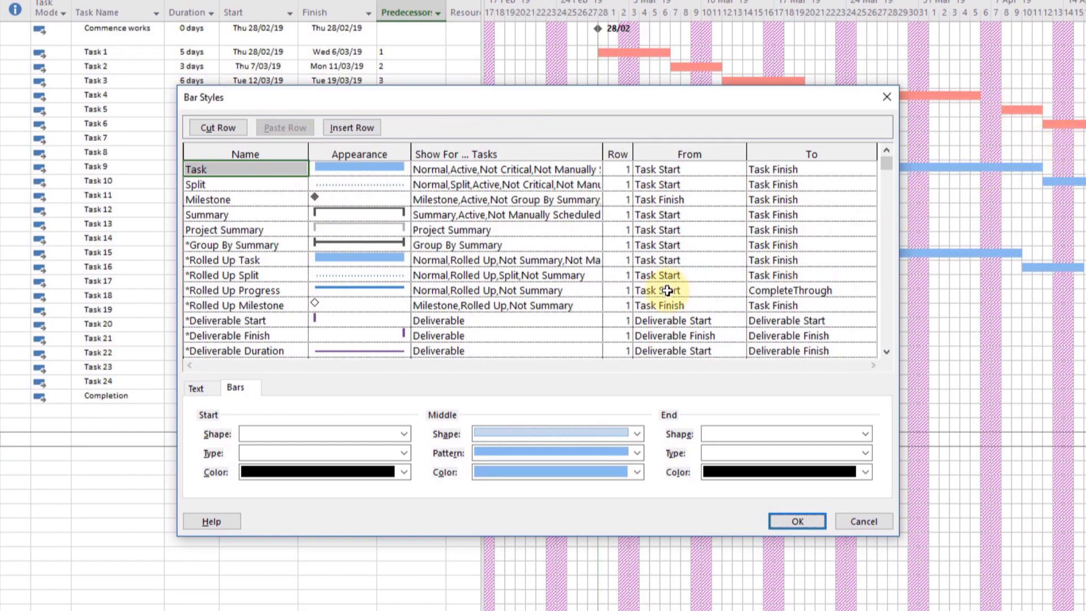
pyautogui.click(201, 388)
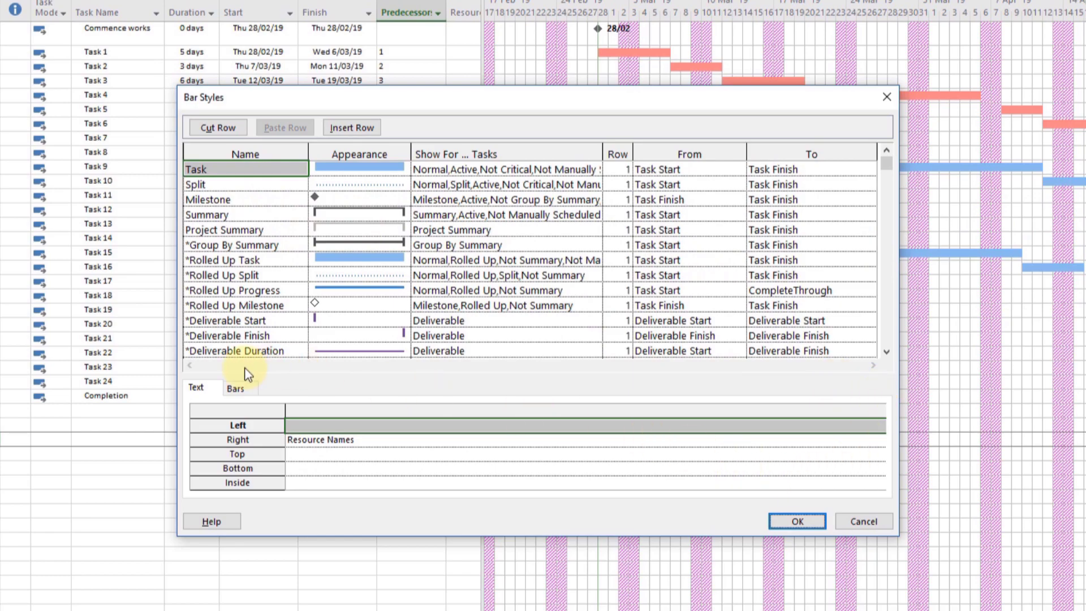
pyautogui.click(236, 385)
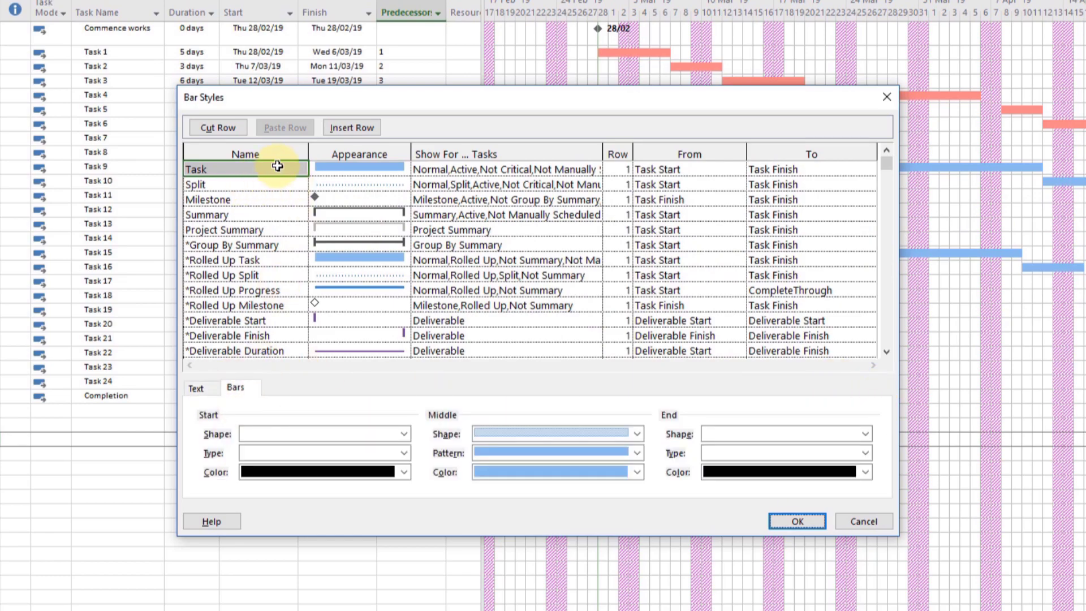
pyautogui.click(638, 472)
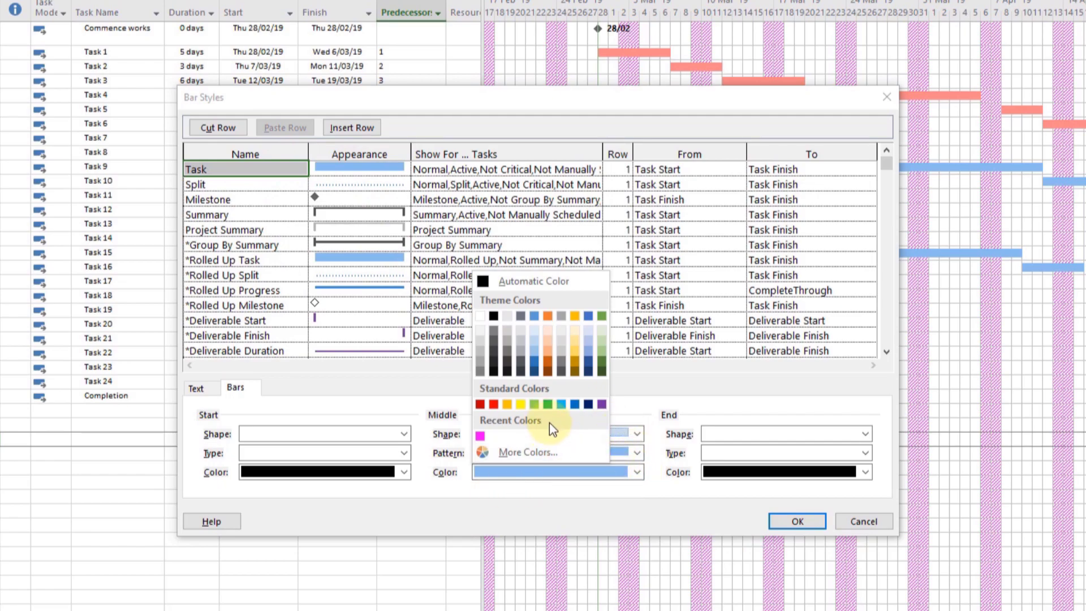
pyautogui.click(525, 453)
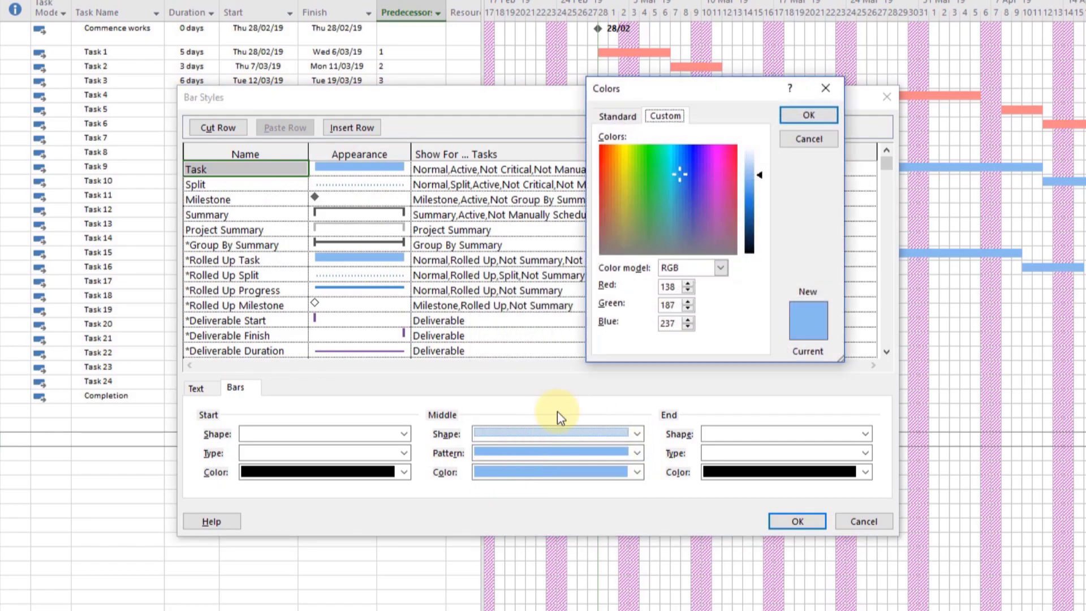
pyautogui.click(817, 149)
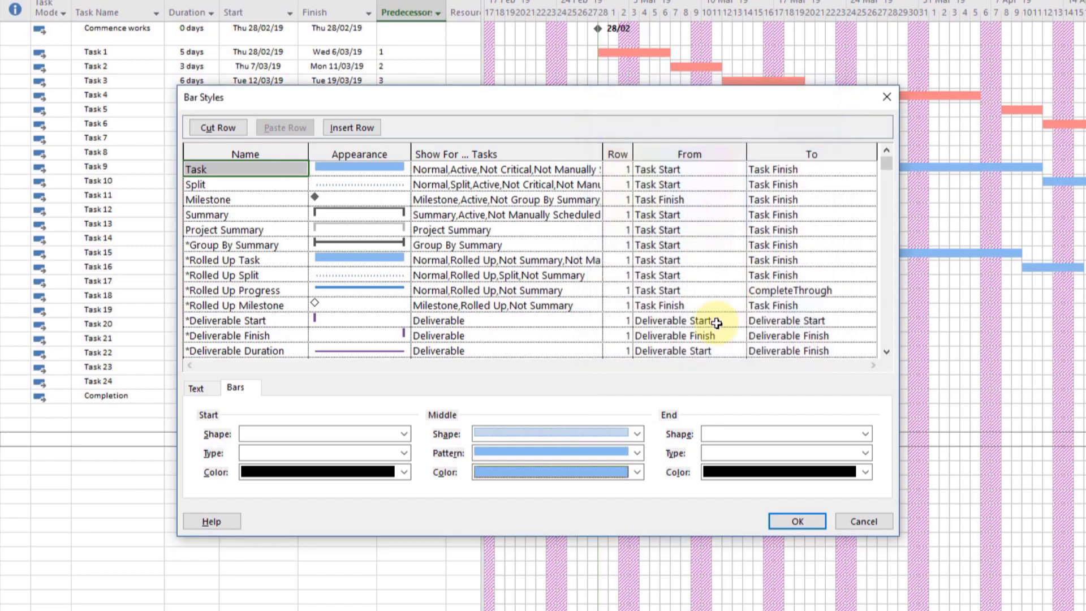
# - Set the middle bar colour of the Task style to bright blue from the standard colour palette
pyautogui.click(638, 474)
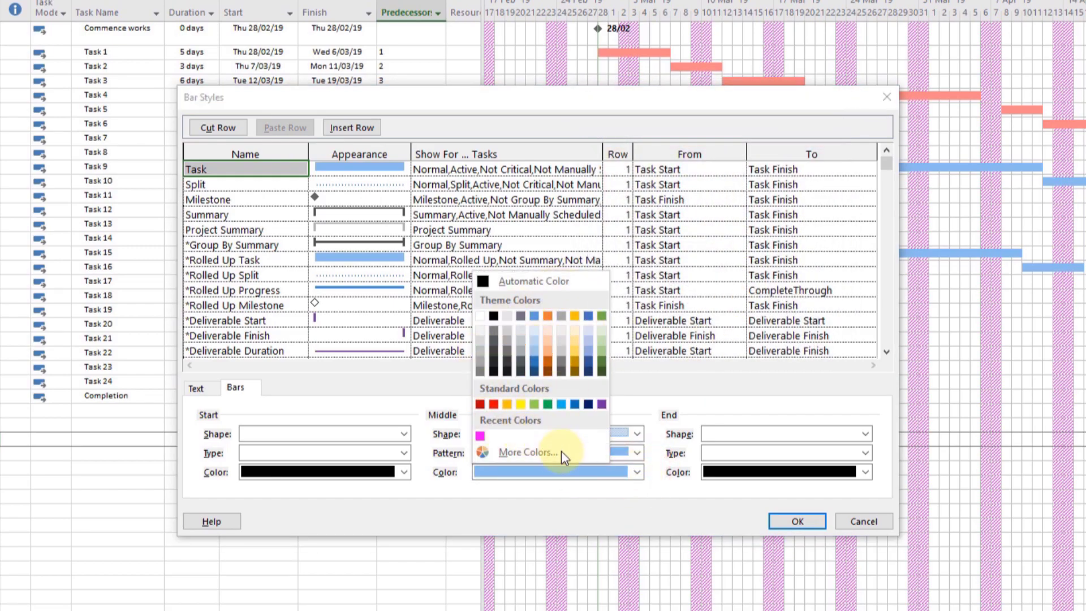
pyautogui.click(528, 453)
pyautogui.click(619, 116)
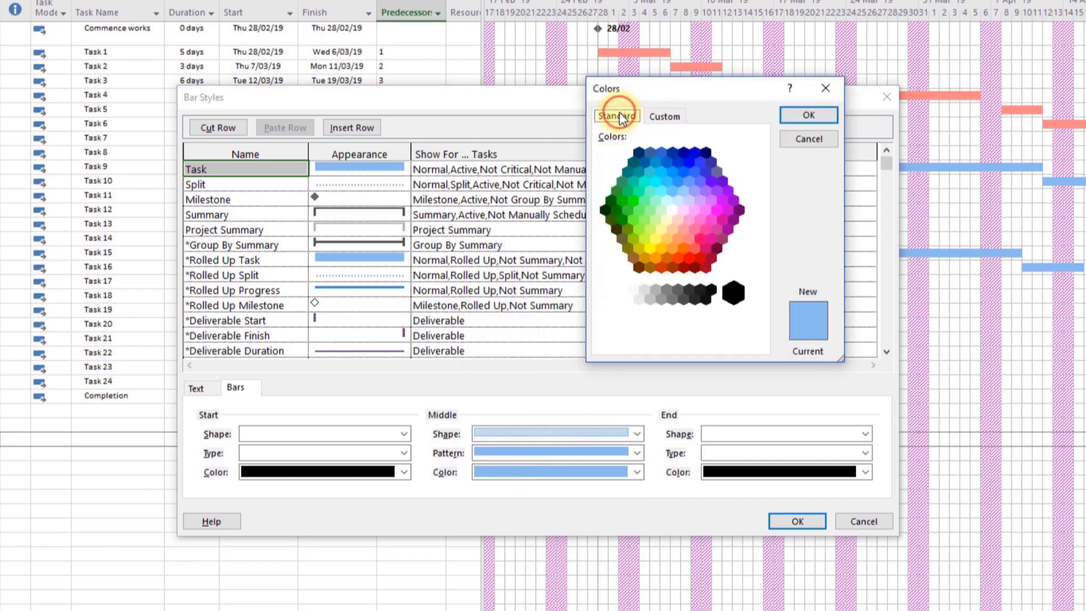
pyautogui.click(690, 164)
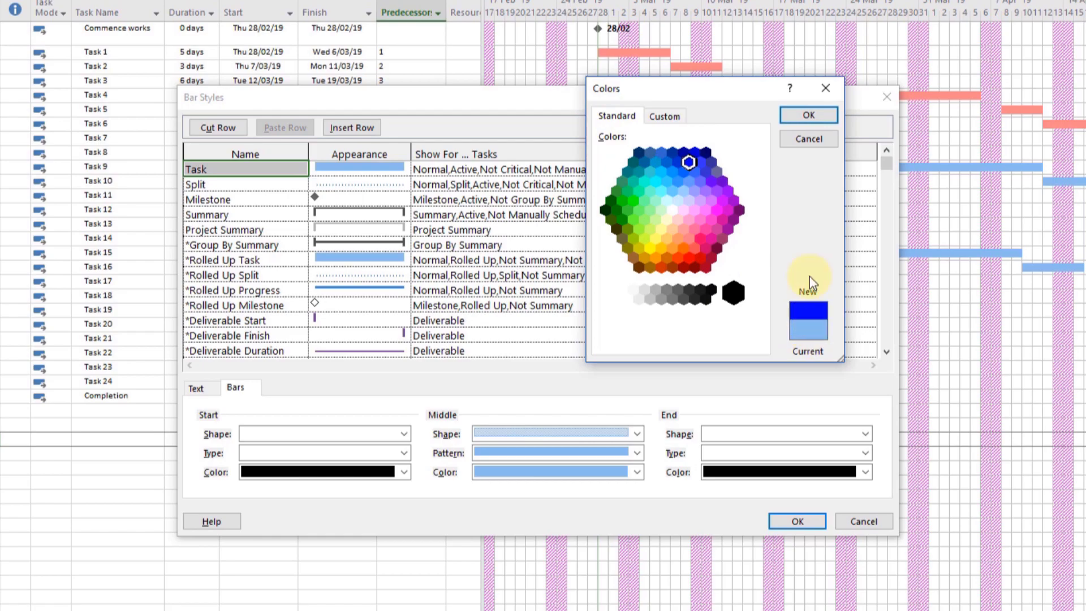
pyautogui.click(808, 116)
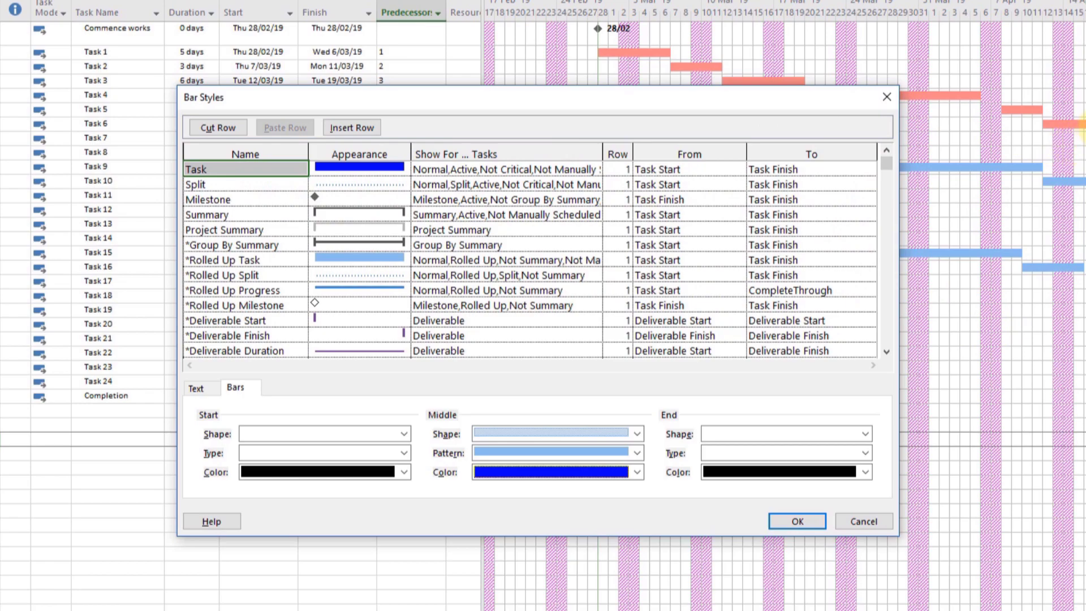
# - Set the middle bar colour of the Critical style to standard red and apply the bar styles
pyautogui.click(886, 351)
pyautogui.moveTo(886, 351); pyautogui.dragTo(887, 352)
pyautogui.click(245, 290)
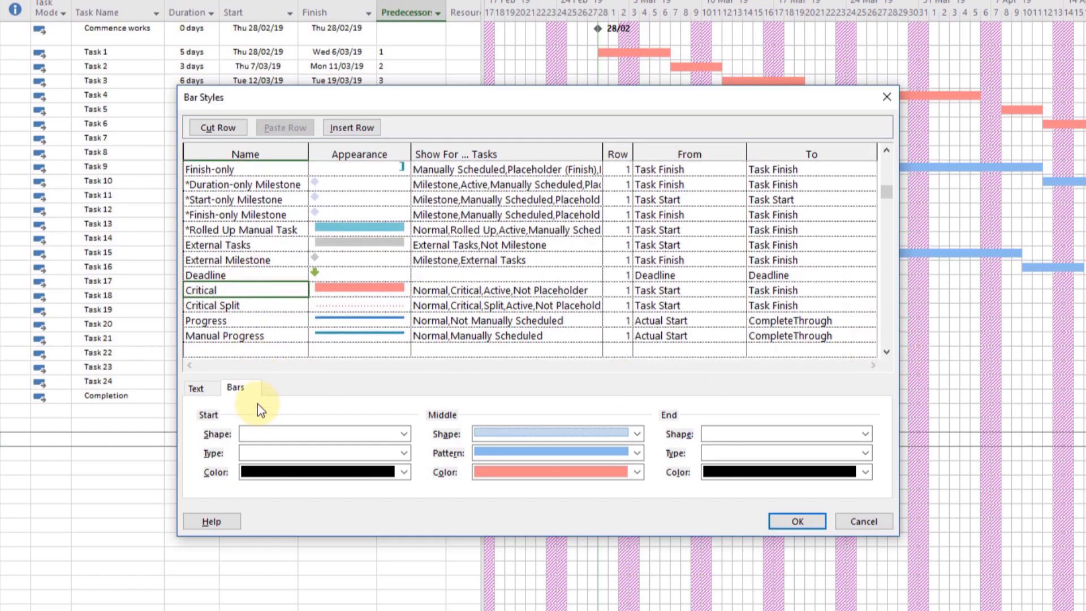
pyautogui.click(626, 470)
pyautogui.click(492, 407)
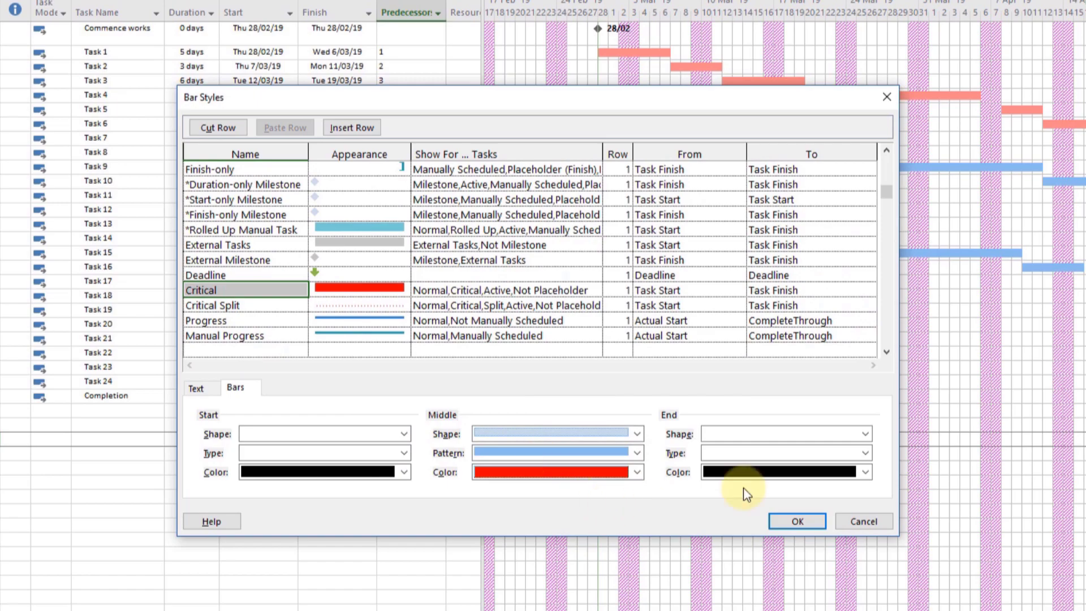
pyautogui.click(798, 521)
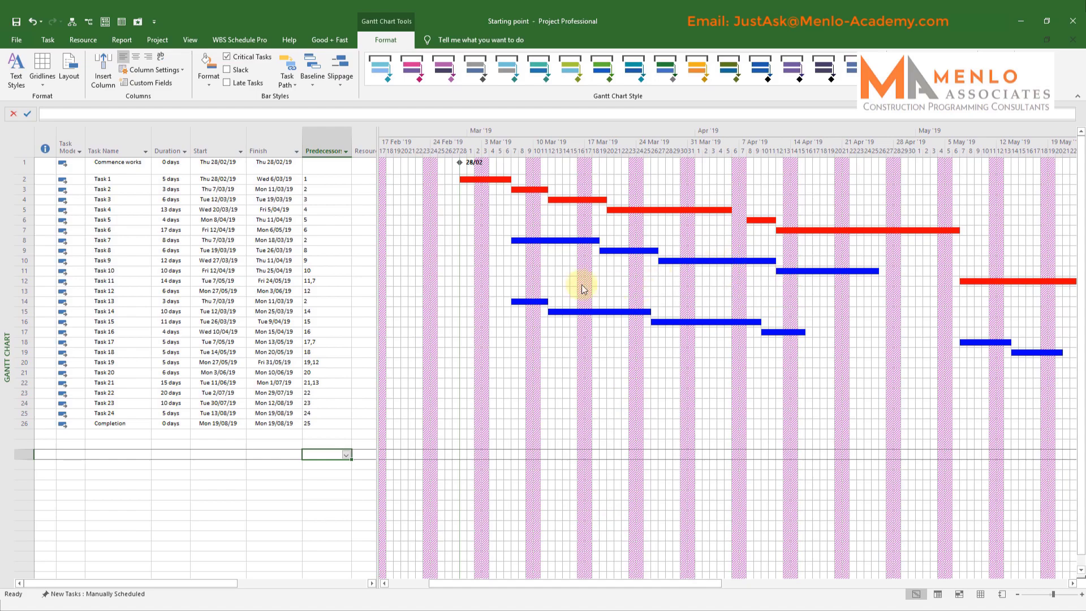
# - Try the recent blue on the Milestone style's start symbol, settle on standard red, and apply the bar styles
pyautogui.doubleClick(507, 271)
pyautogui.moveTo(508, 152); pyautogui.dragTo(499, 284)
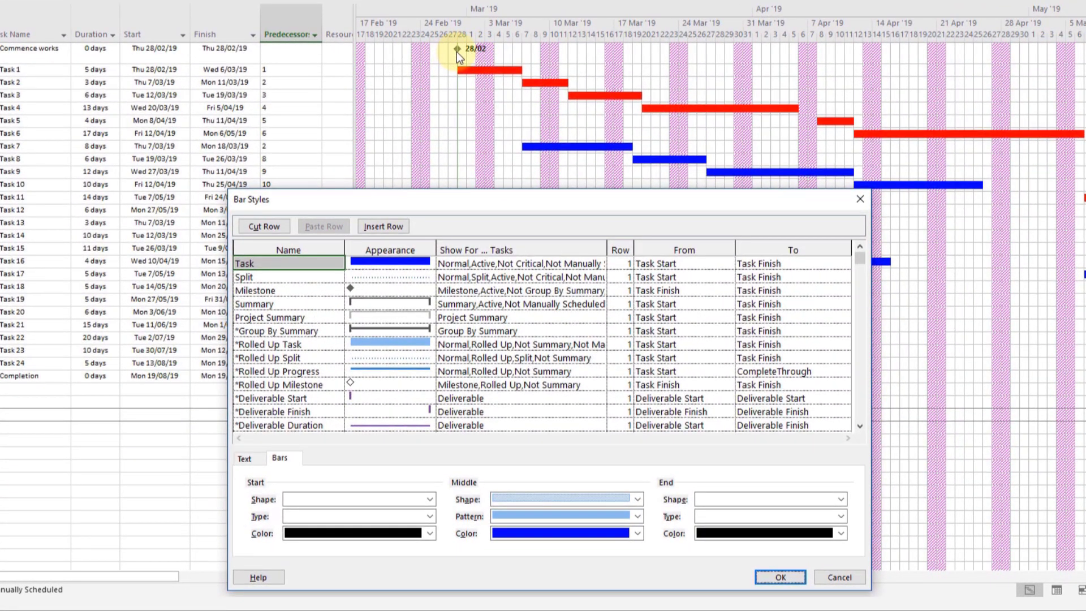
pyautogui.click(316, 289)
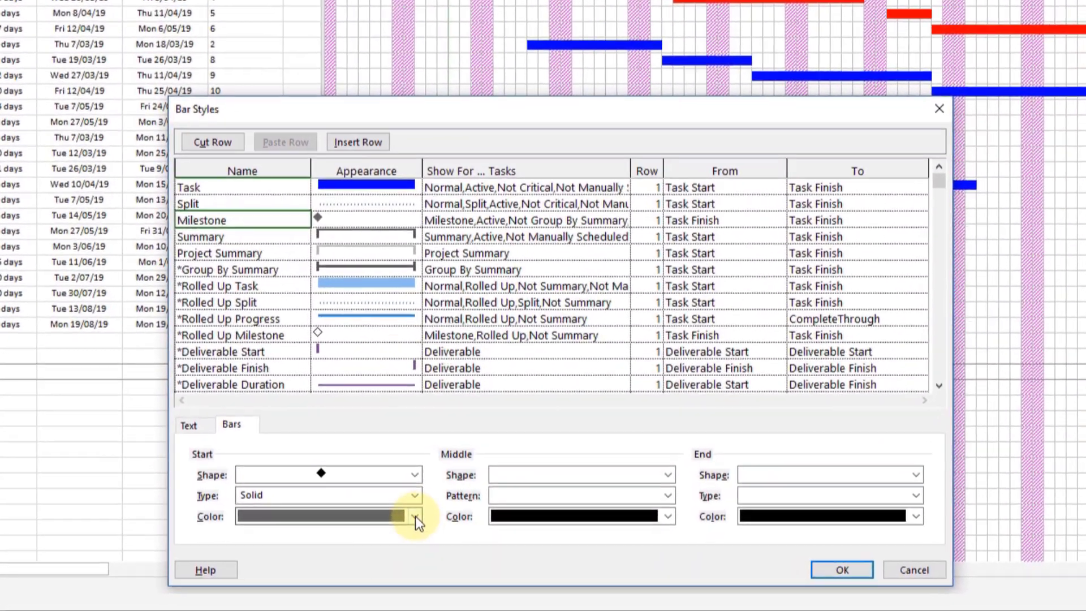
pyautogui.click(415, 516)
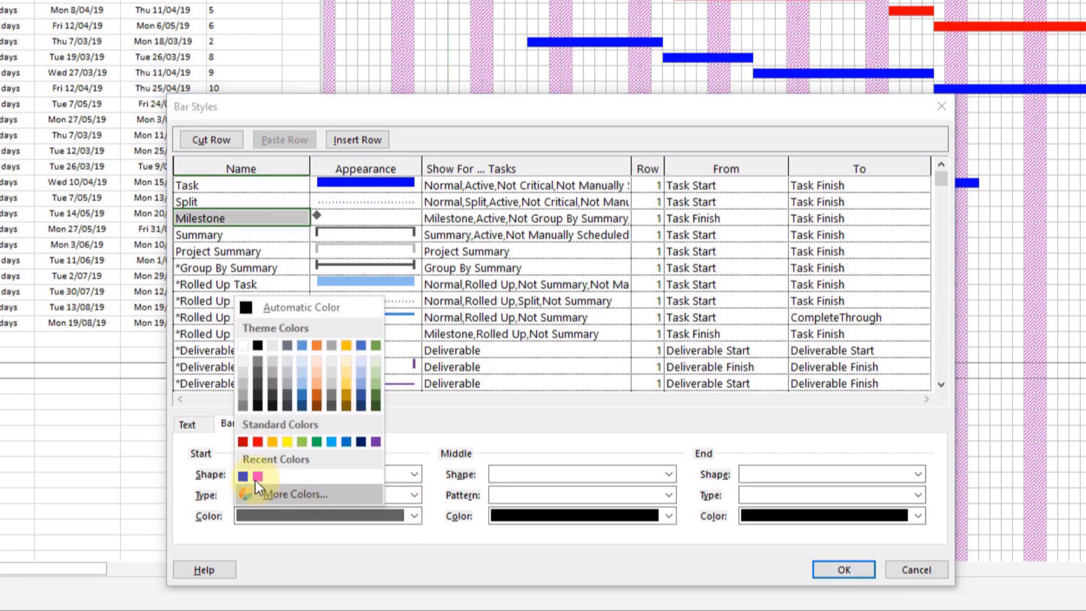
pyautogui.click(241, 474)
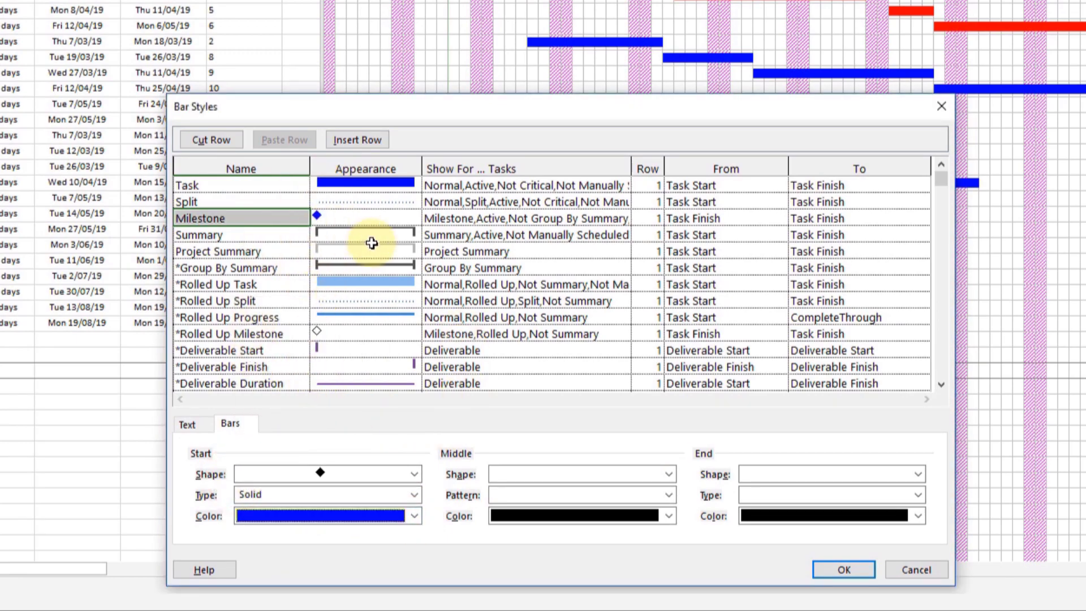
pyautogui.click(416, 515)
pyautogui.click(257, 441)
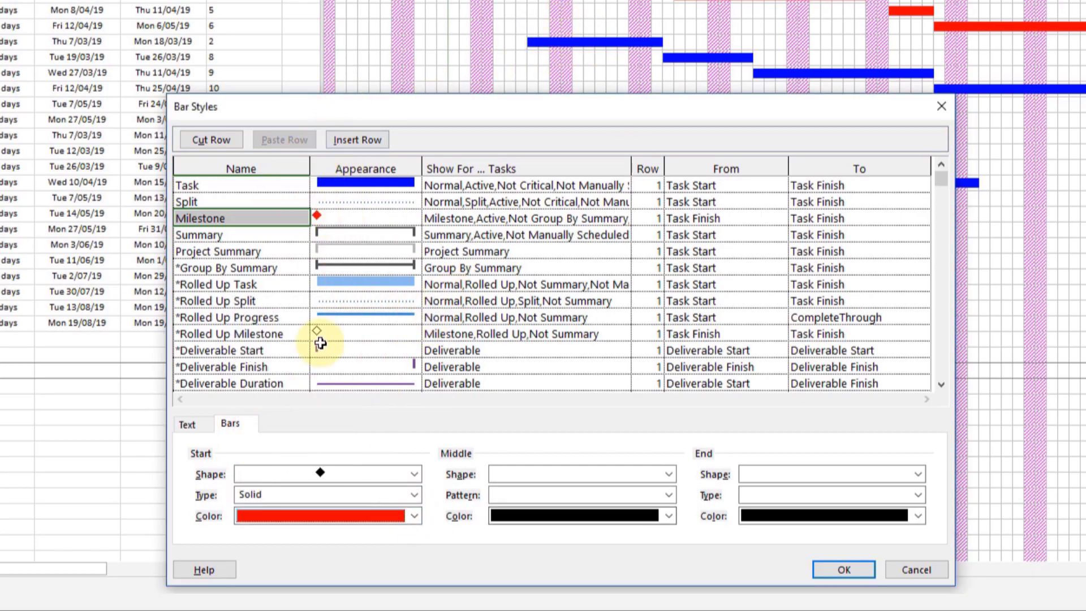
pyautogui.click(851, 571)
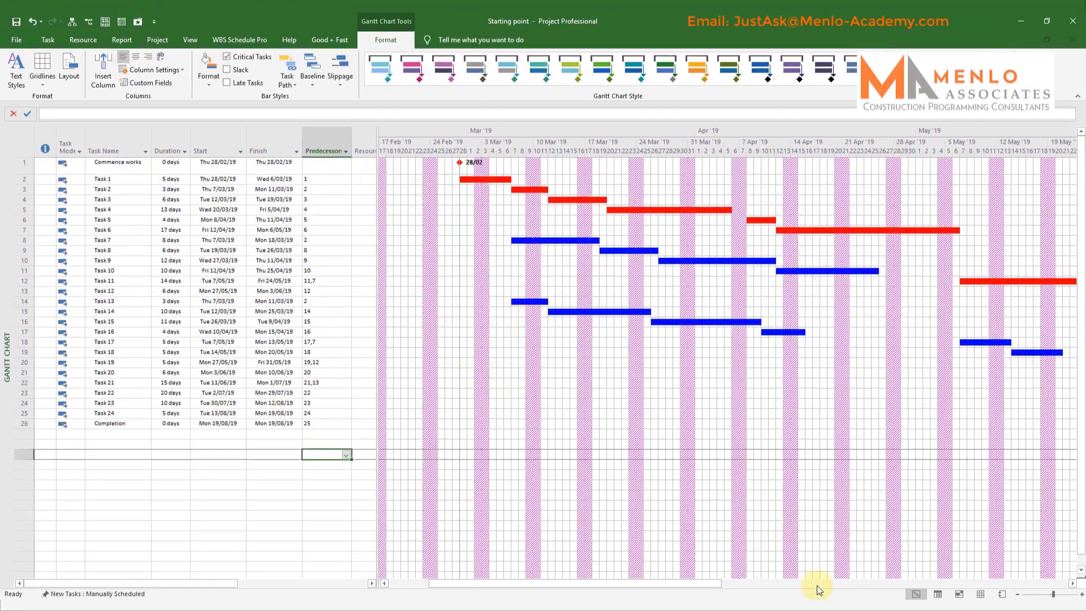
# - Add the Name field as the left-side text of the Milestone bar style and apply it
pyautogui.moveTo(699, 583); pyautogui.dragTo(662, 558)
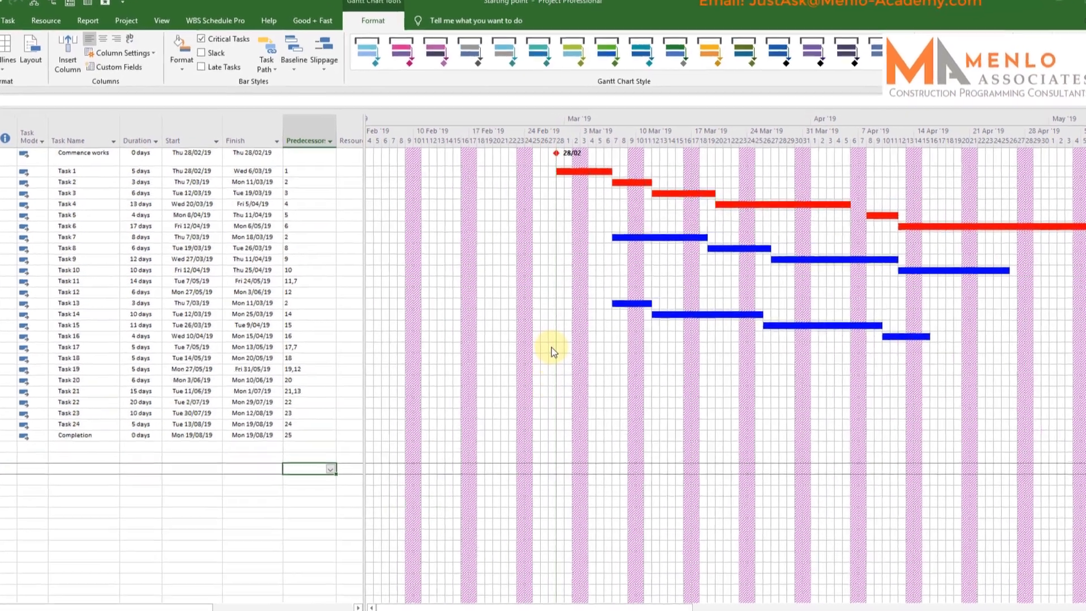
pyautogui.doubleClick(551, 342)
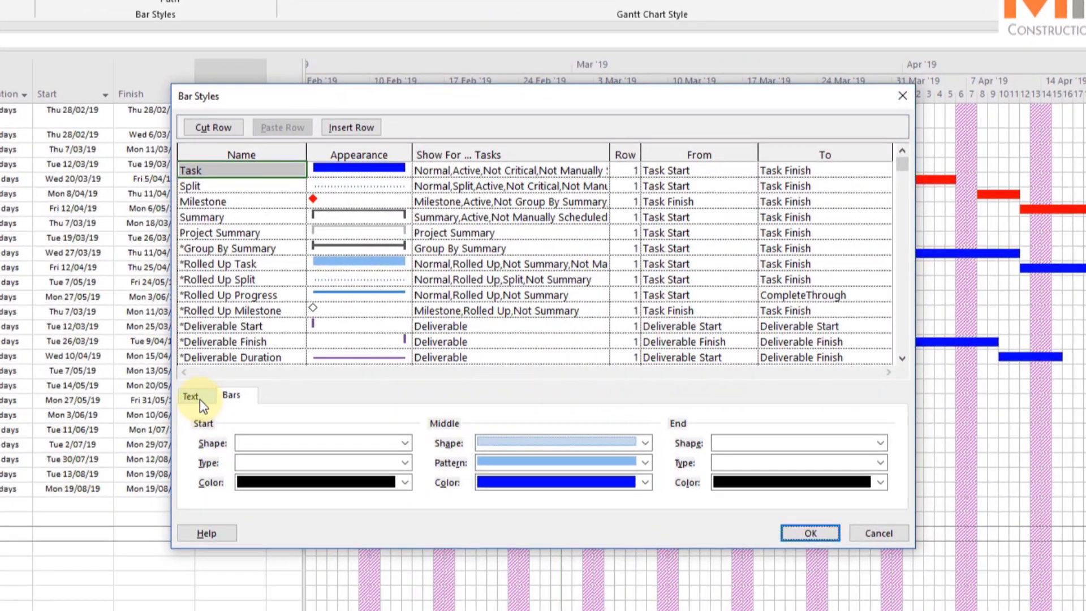
pyautogui.click(240, 203)
pyautogui.click(199, 402)
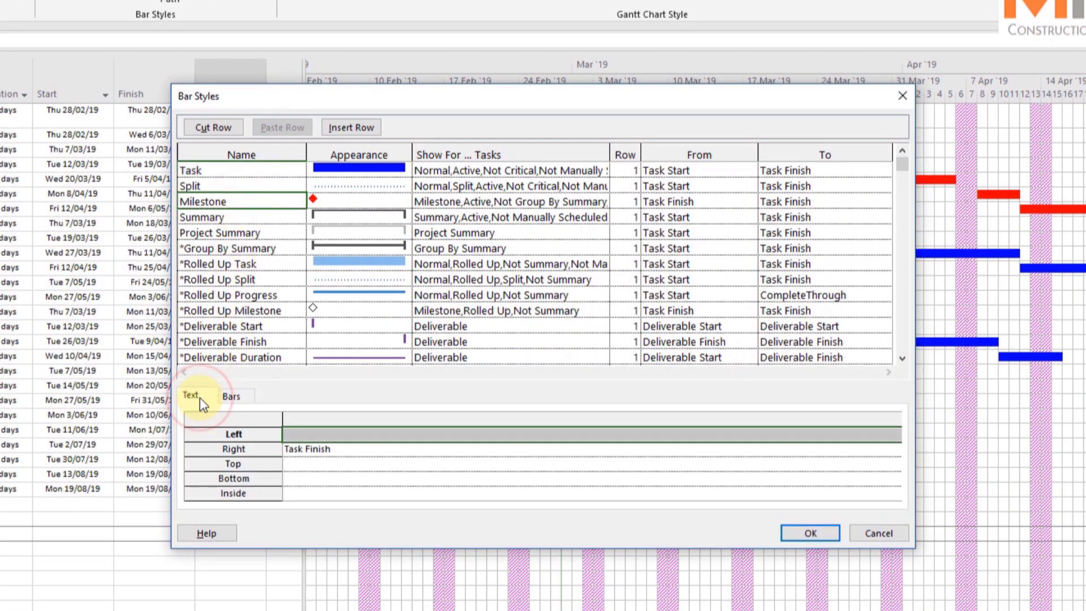
pyautogui.click(308, 450)
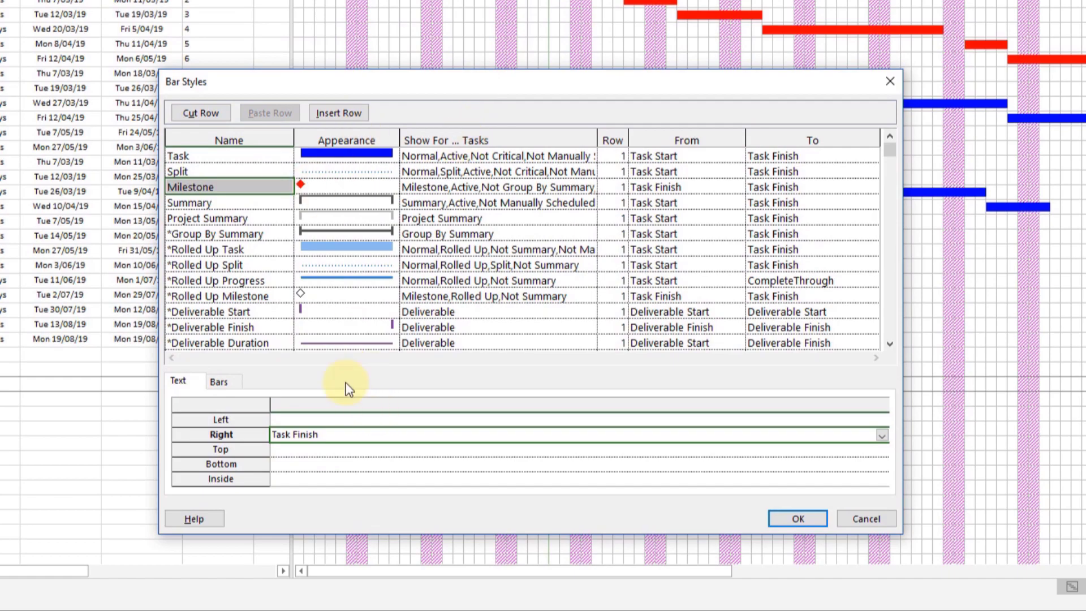
pyautogui.click(298, 419)
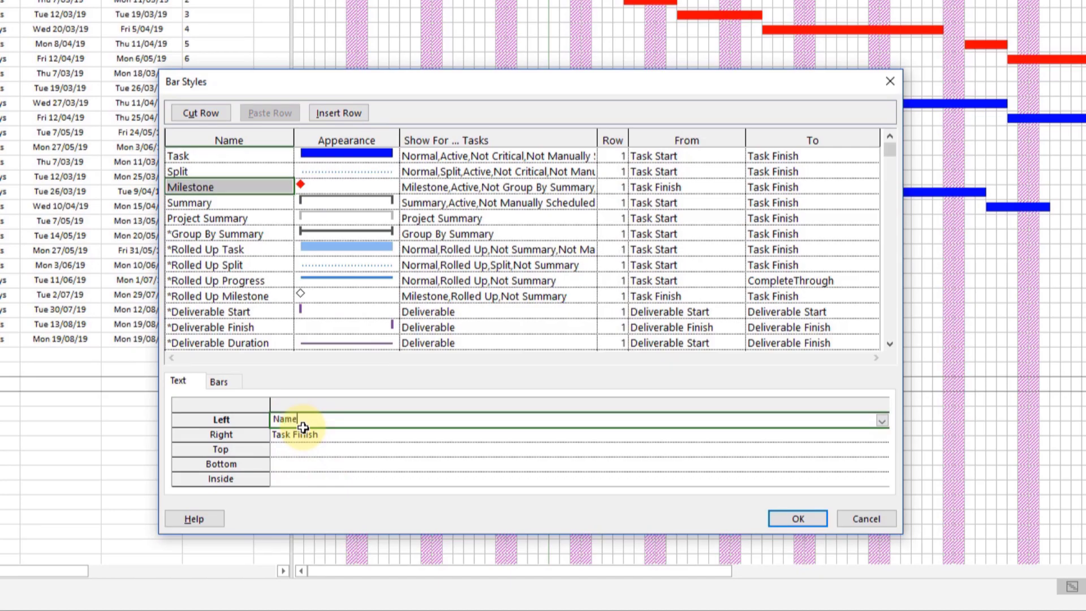
pyautogui.click(800, 517)
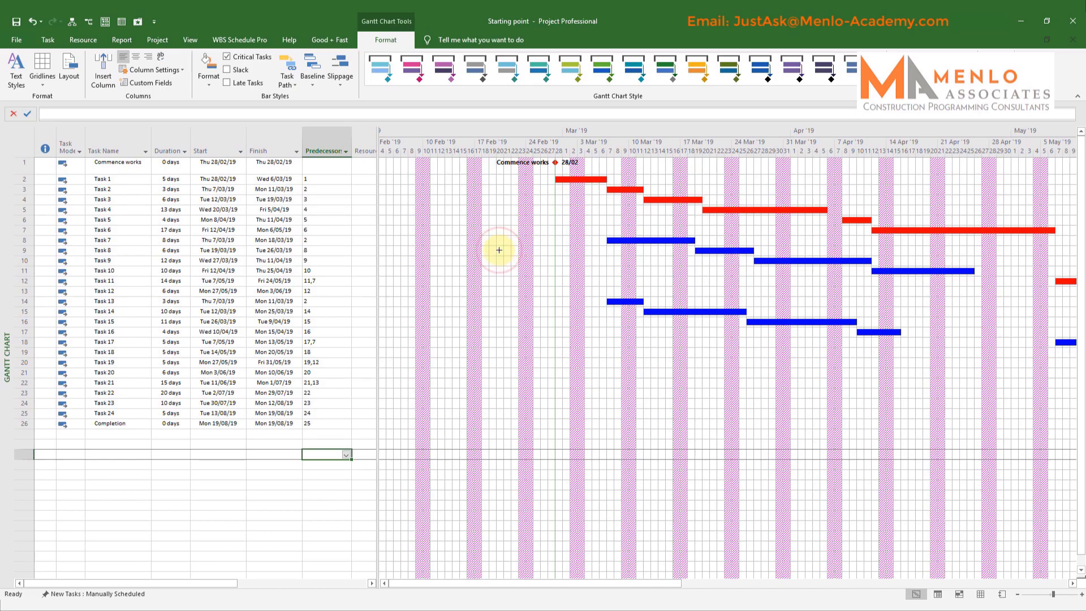
# - Add the Name field as the left-side text of the Task bar style and apply it
pyautogui.doubleClick(498, 250)
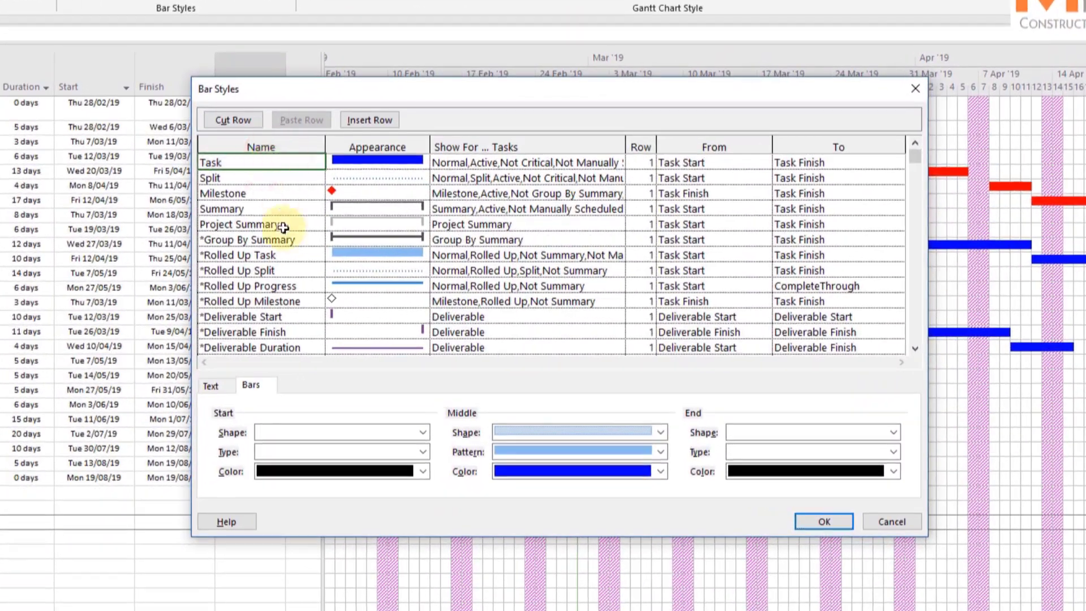
pyautogui.click(210, 386)
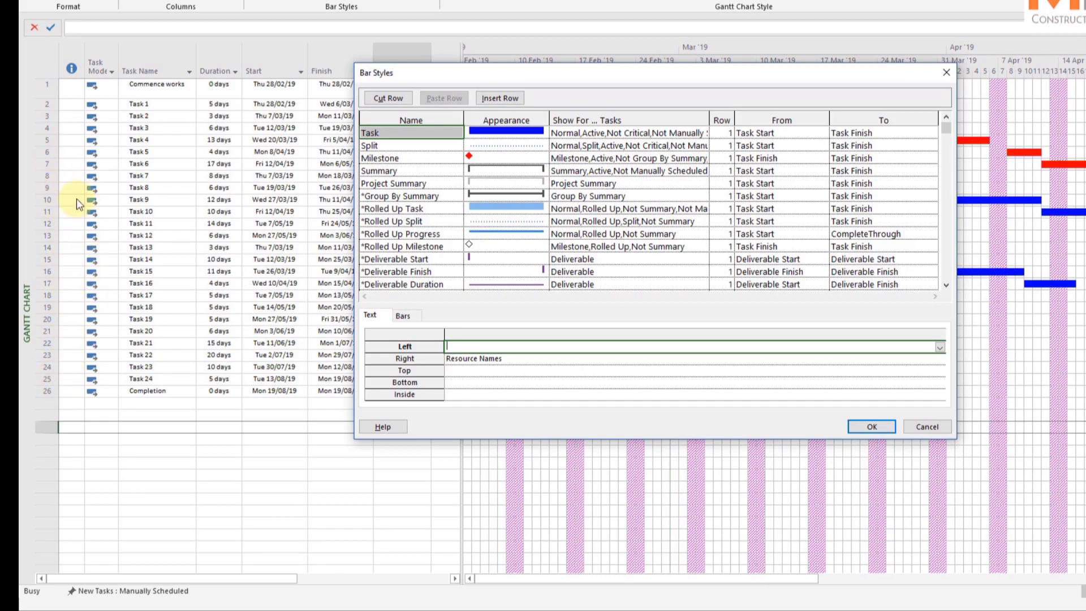
pyautogui.moveTo(439, 70); pyautogui.dragTo(484, 216)
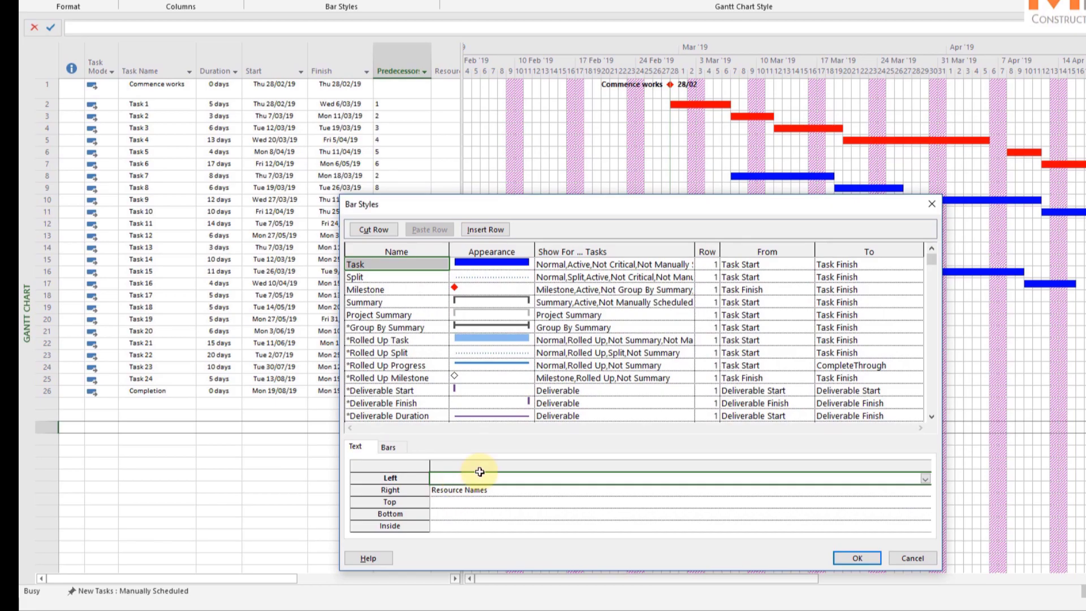
pyautogui.click(855, 558)
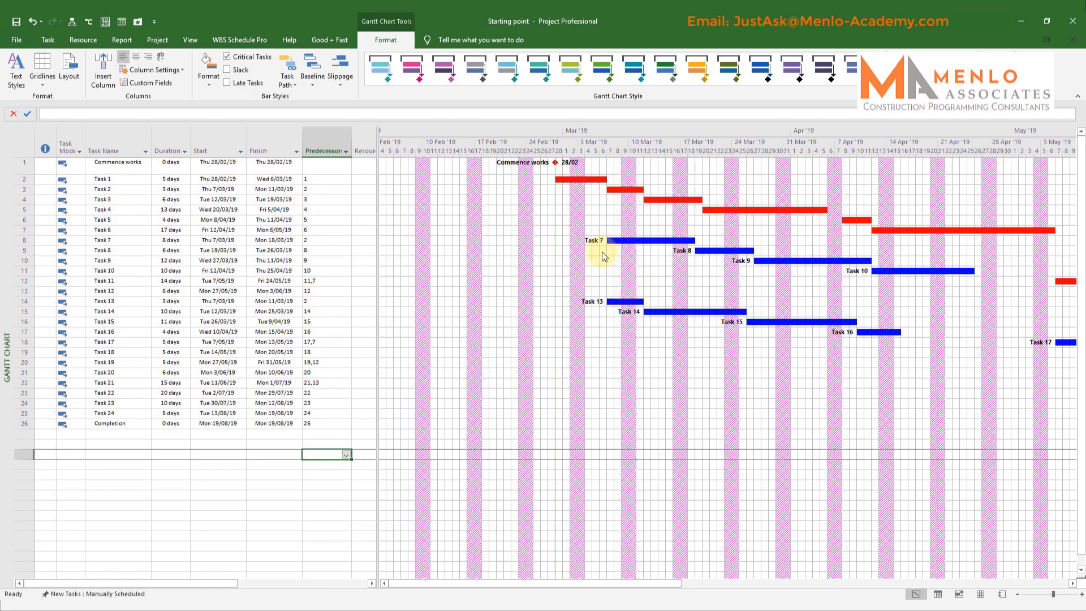
# - Try renaming Task 7 as "Cut Foundation slab to expose reo" and undo the rename
pyautogui.click(117, 220)
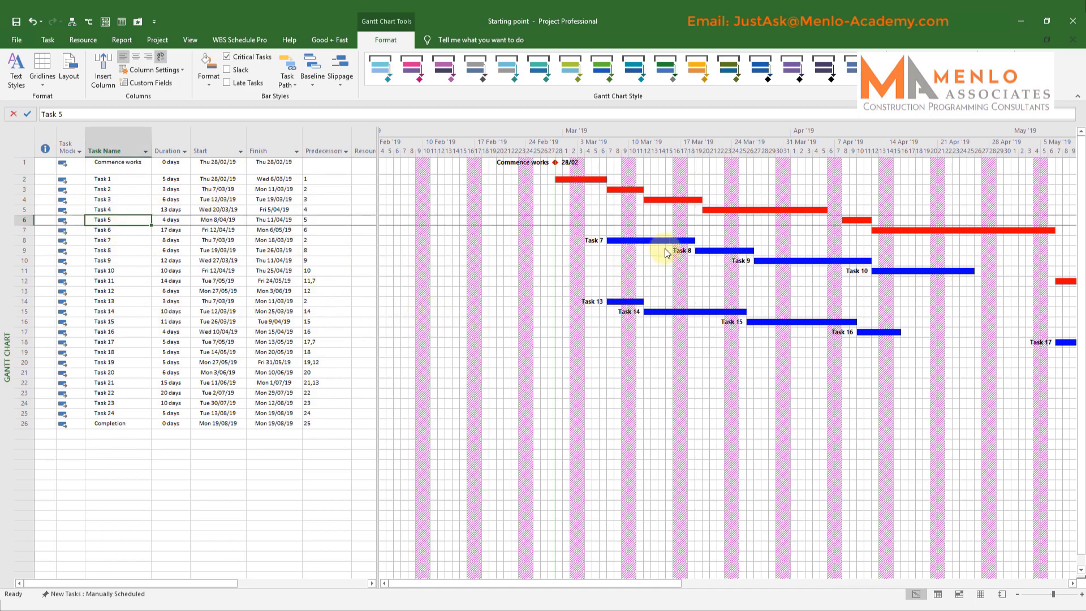
pyautogui.click(136, 241)
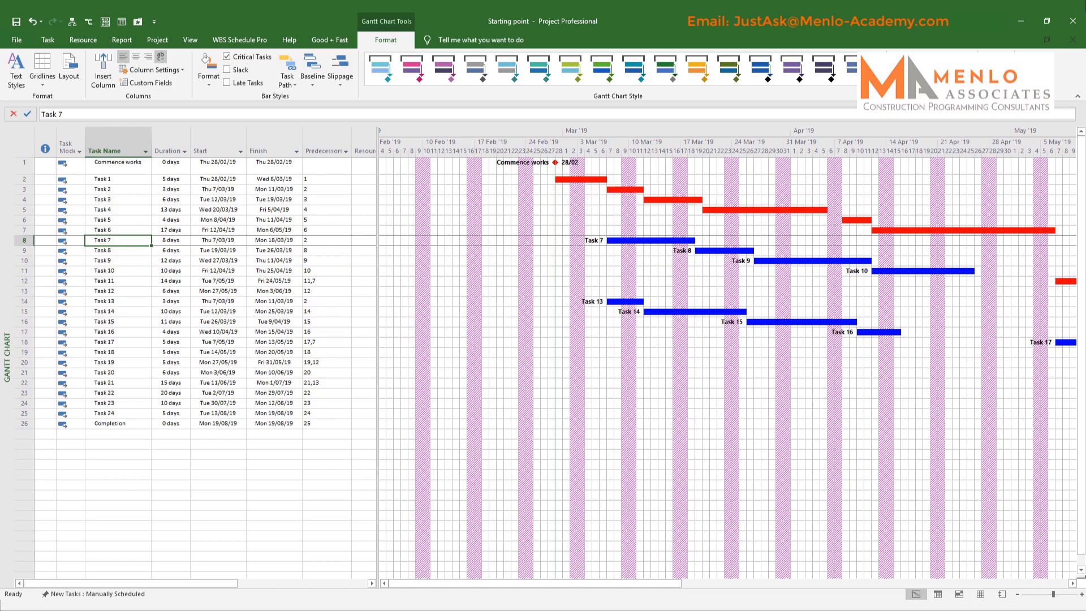
pyautogui.write('Cut Foundation slab')
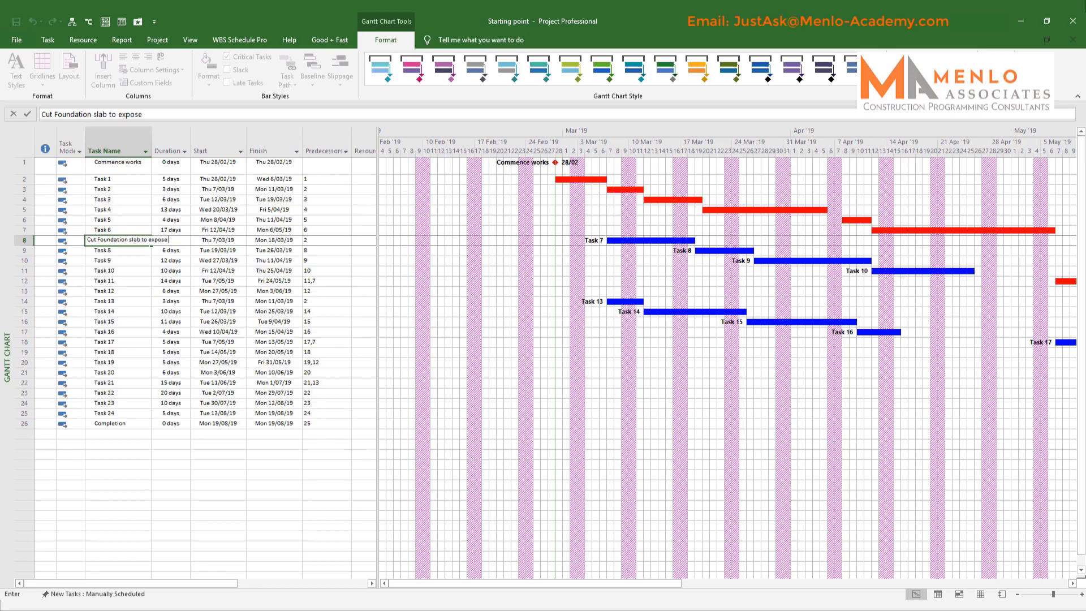
pyautogui.write('to expose reo')
pyautogui.press('Return')
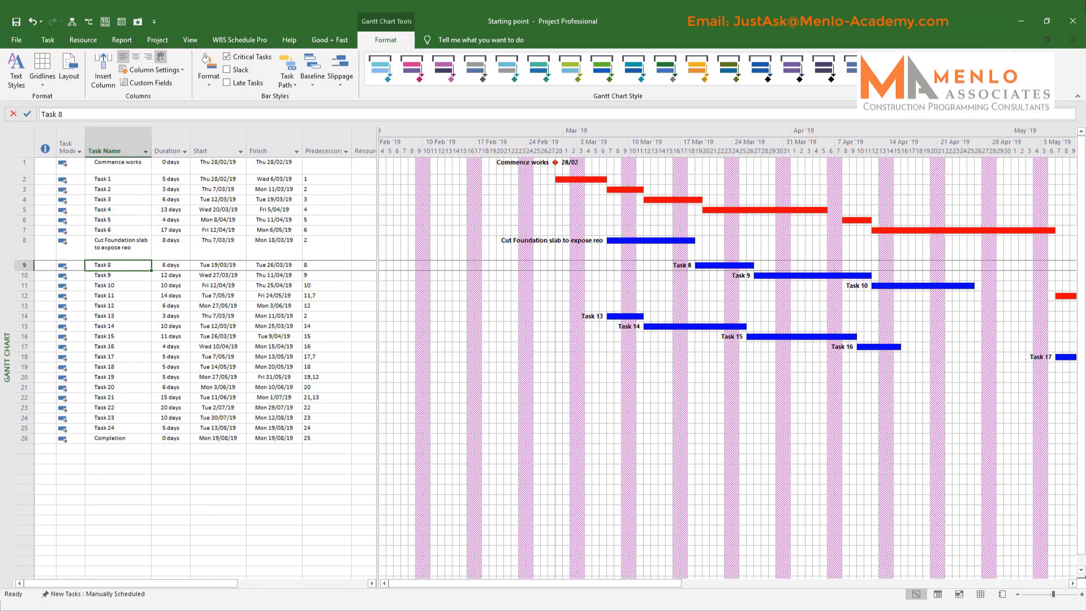
pyautogui.hotkey('ctrl', 'z')
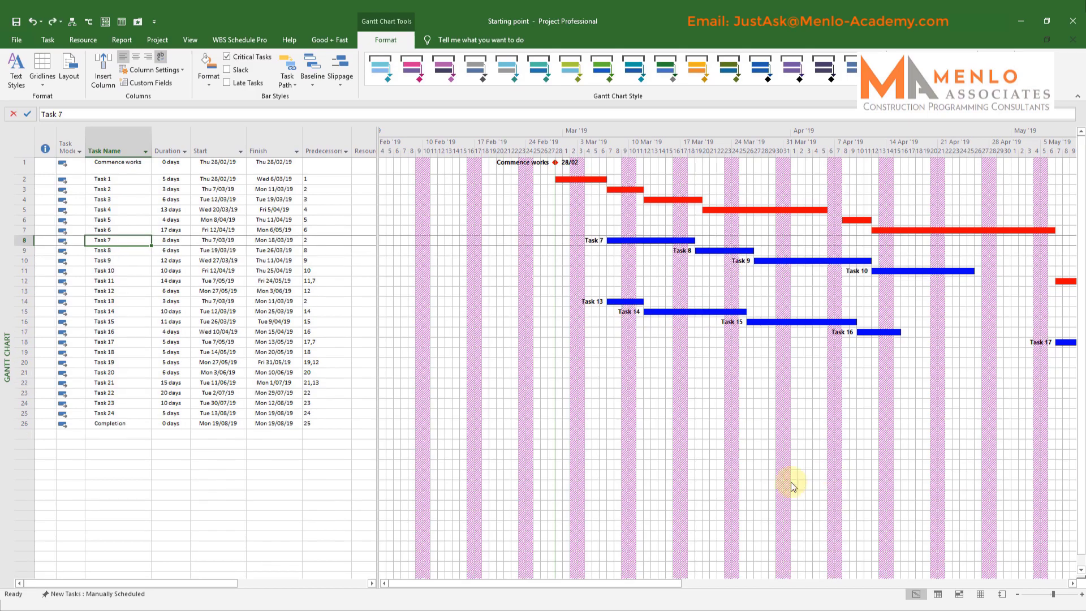
# - Change the left-side text of the Task bar style to the ID field and apply it
pyautogui.doubleClick(500, 306)
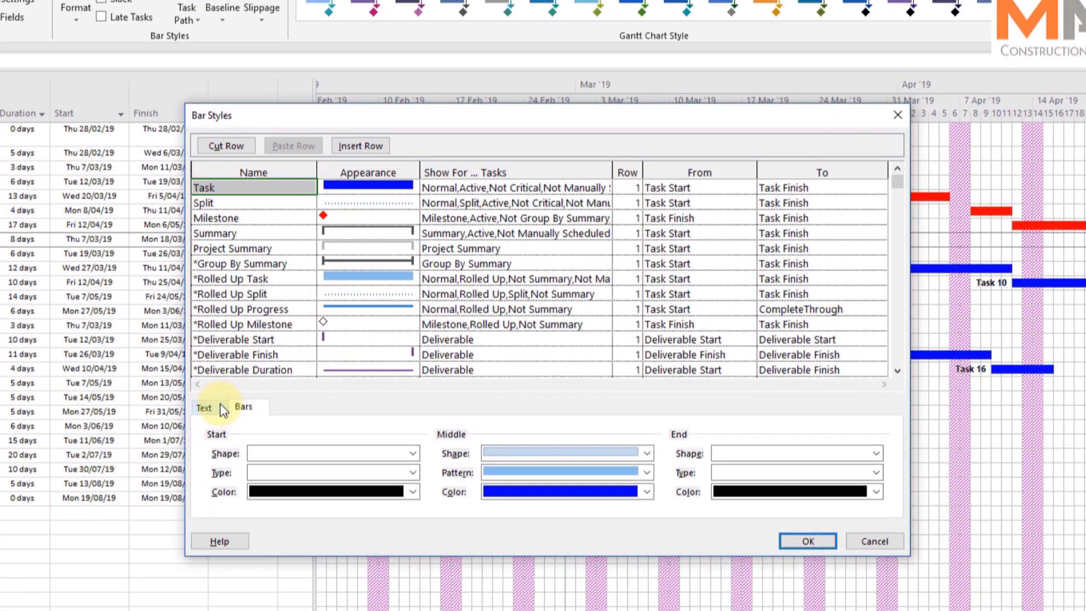
pyautogui.click(300, 359)
pyautogui.click(328, 447)
pyautogui.click(890, 446)
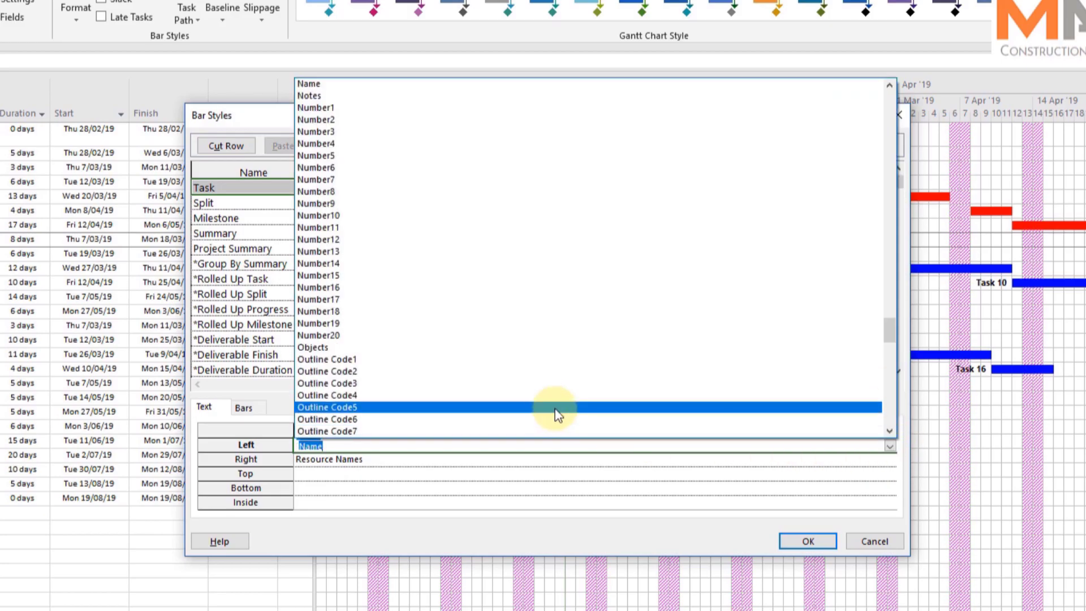
pyautogui.write('Id')
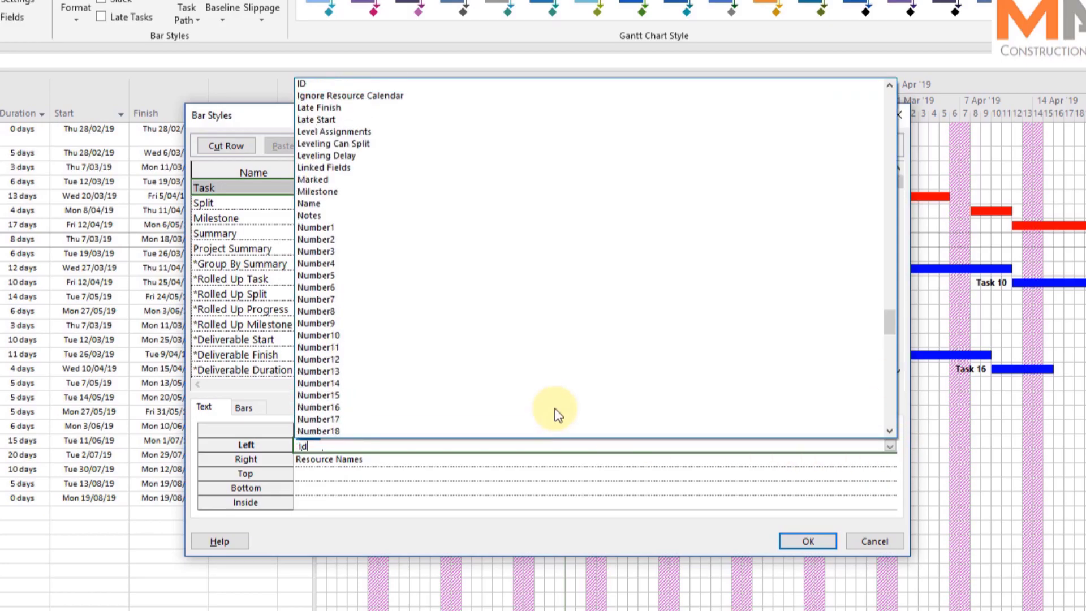
pyautogui.click(820, 540)
pyautogui.click(812, 545)
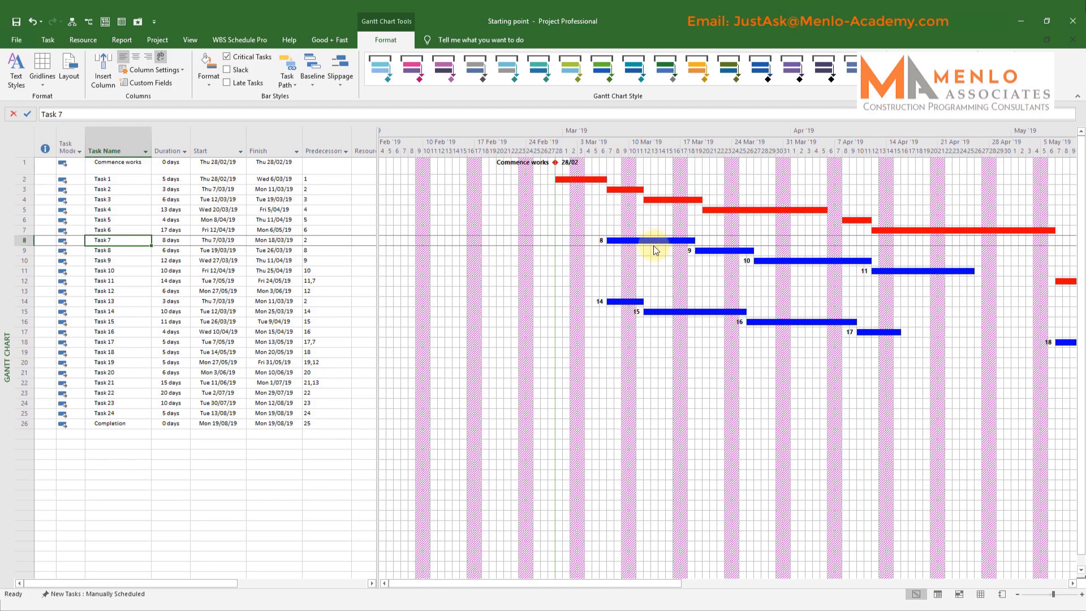
# - Set the left-side text of the Critical bar style to the ID field and apply it
pyautogui.click(508, 311)
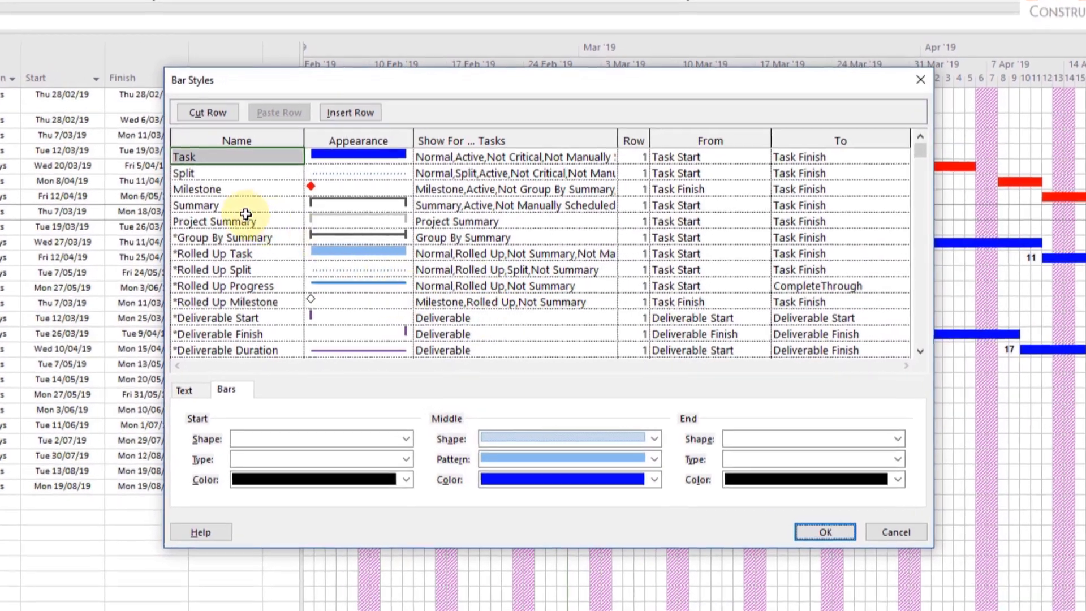
pyautogui.click(920, 351)
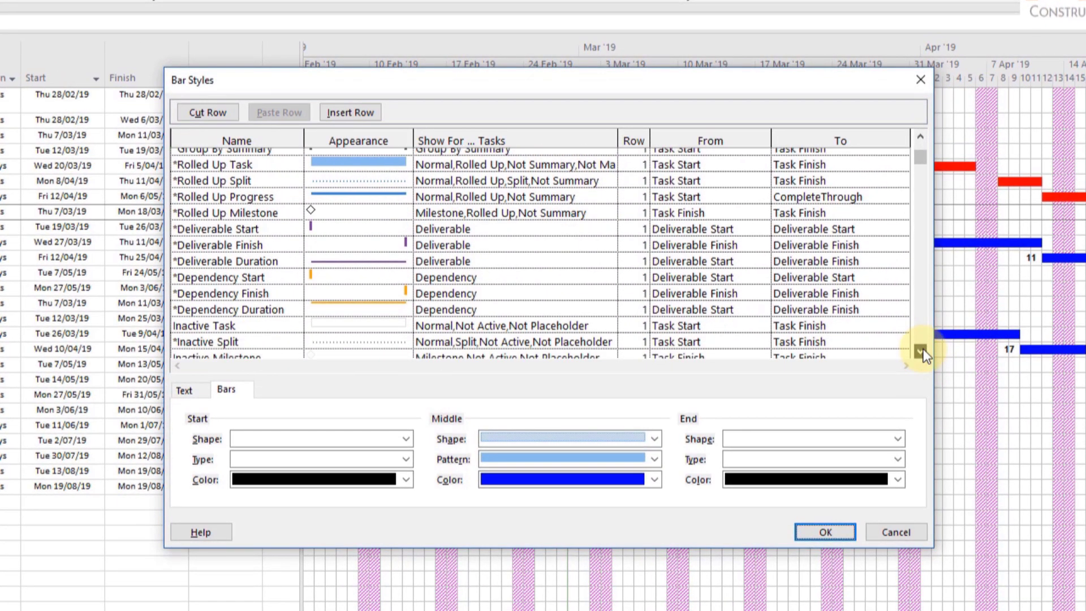
pyautogui.click(920, 351)
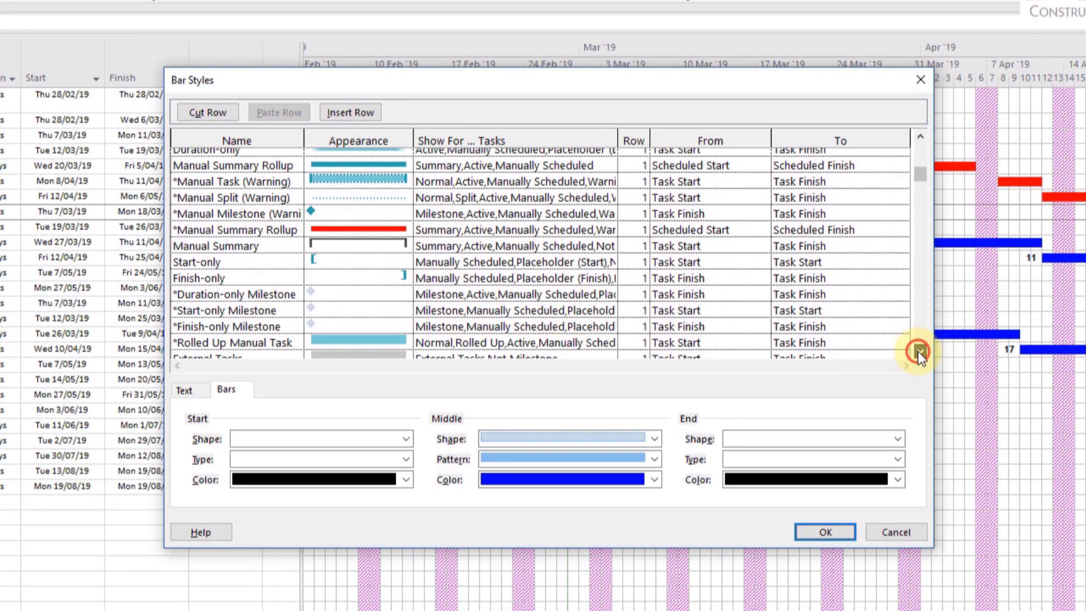
pyautogui.click(207, 251)
pyautogui.click(185, 389)
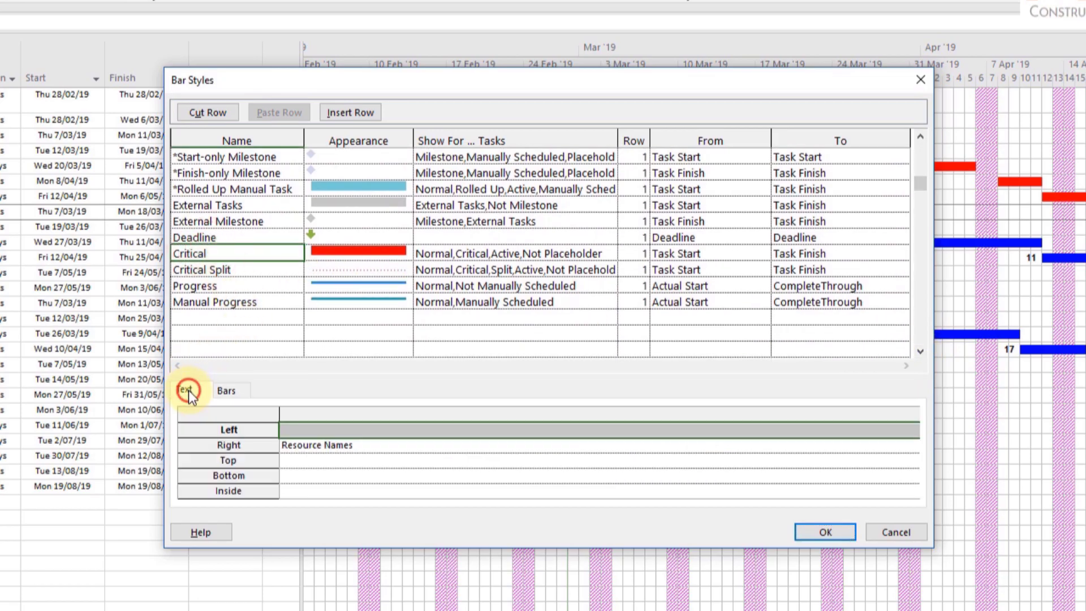
pyautogui.click(298, 432)
pyautogui.write('Id')
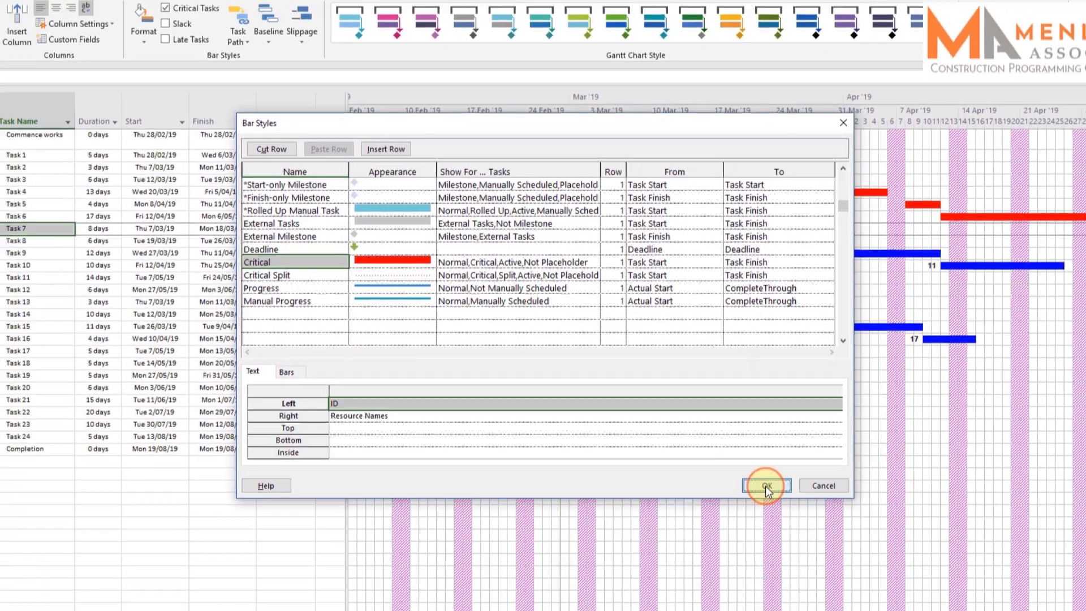
pyautogui.click(825, 532)
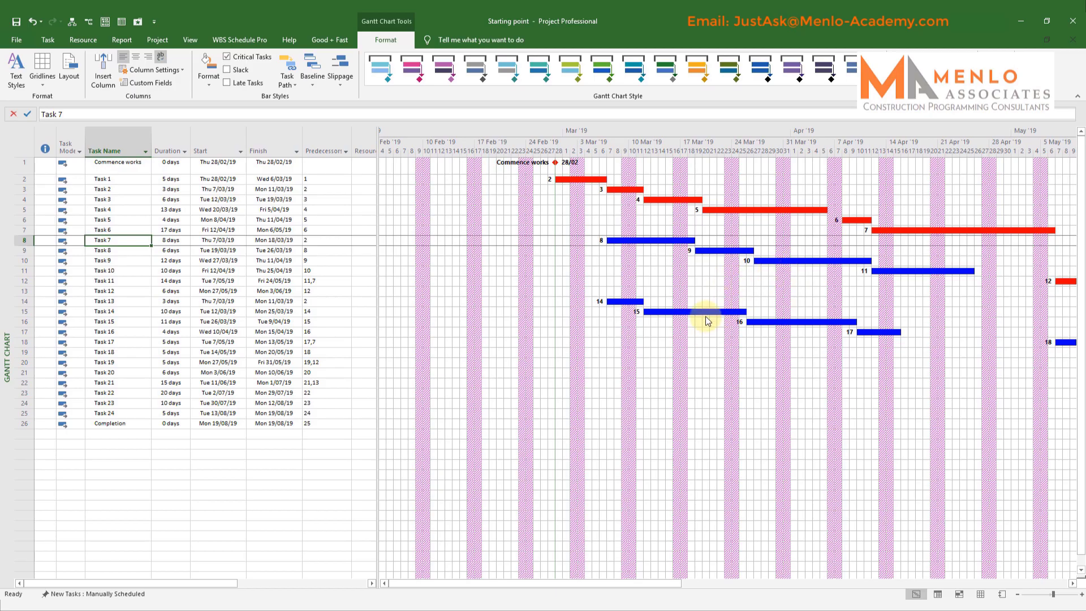
# - Set the middle colour of Task 9's individual bar to the recent magenta
pyautogui.doubleClick(785, 260)
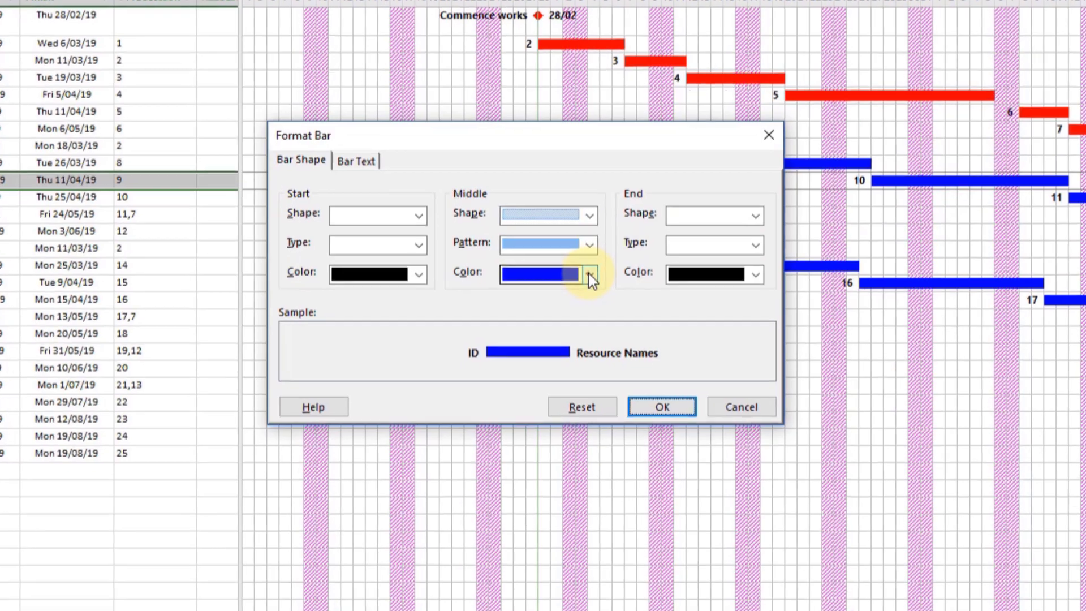
pyautogui.click(590, 275)
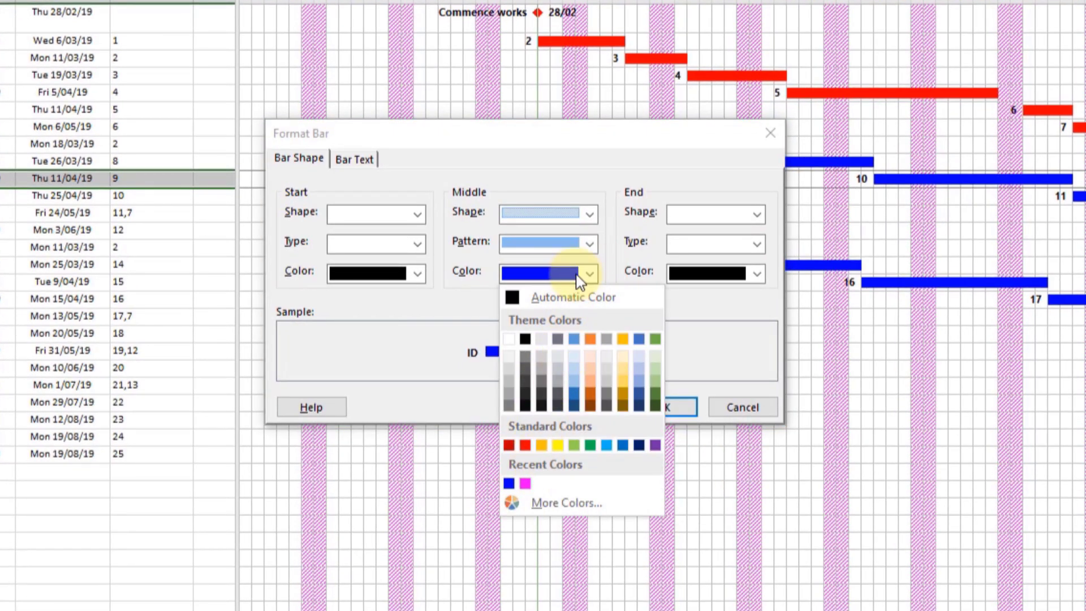
pyautogui.click(525, 483)
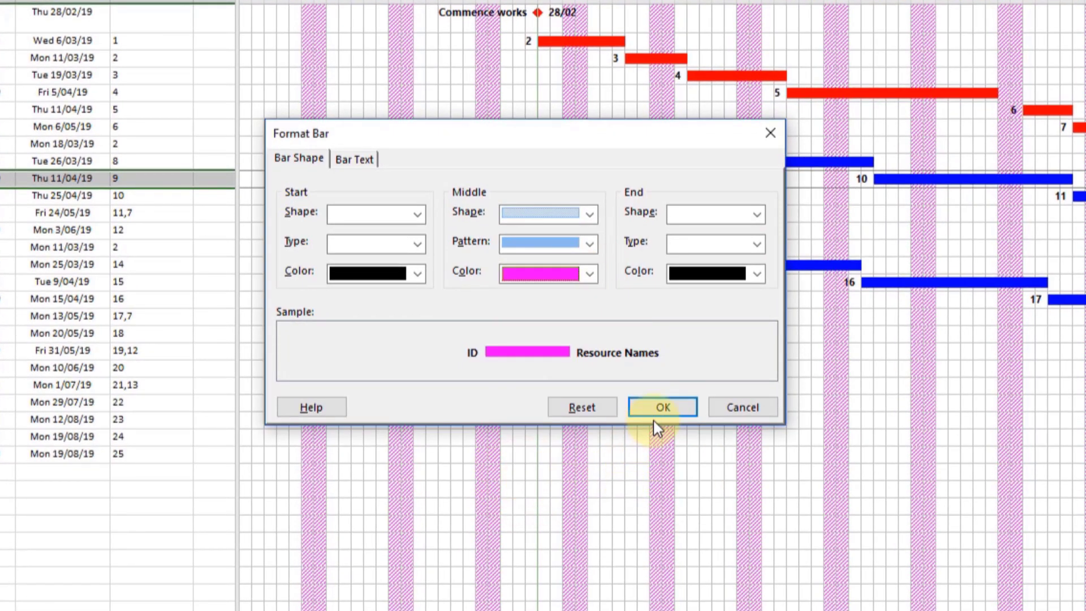
pyautogui.click(660, 406)
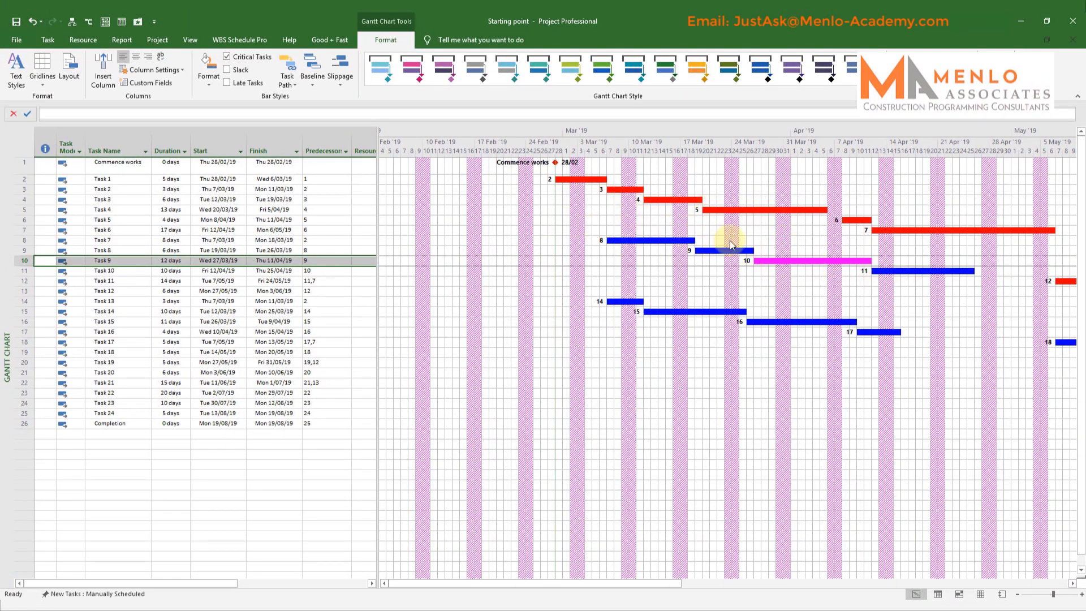
# - Turn off the critical tasks display and set the middle colour of Task 9's individual bar to the recent blue
pyautogui.moveTo(805, 262)
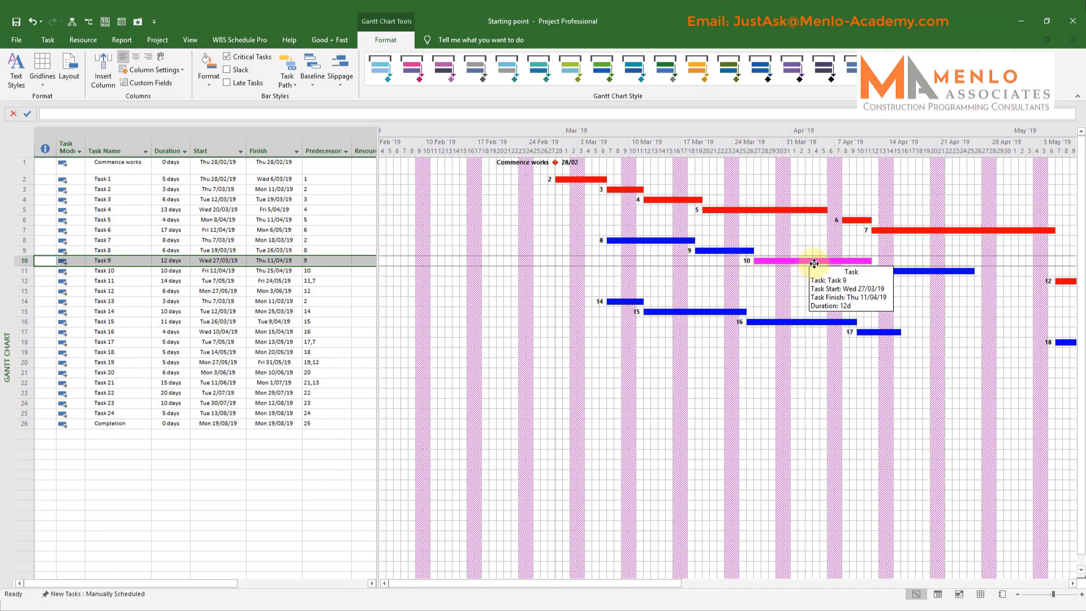
pyautogui.click(226, 56)
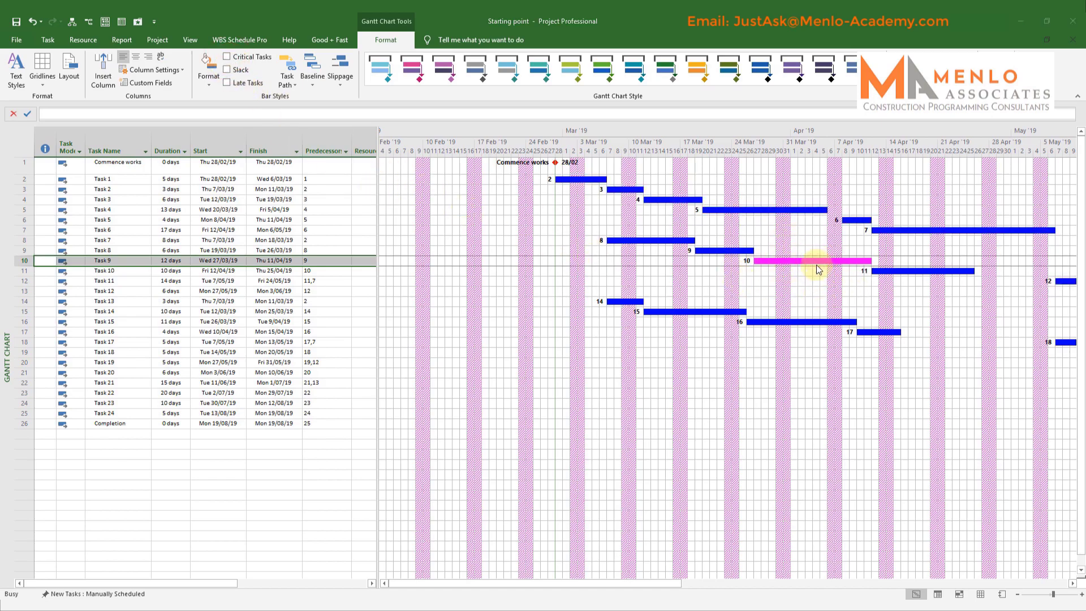
pyautogui.doubleClick(819, 260)
pyautogui.click(586, 316)
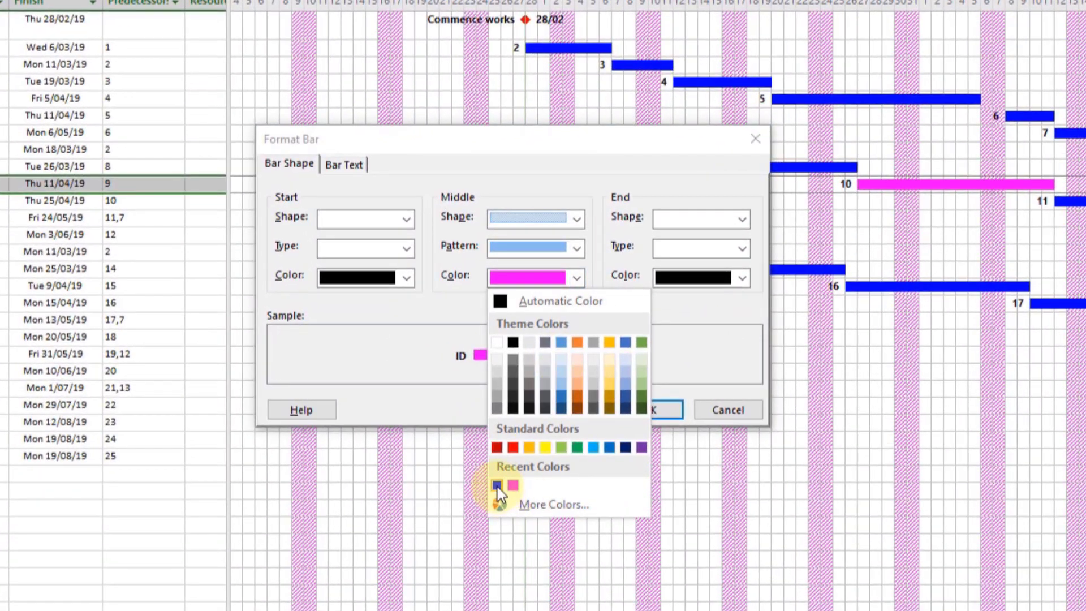
pyautogui.click(497, 485)
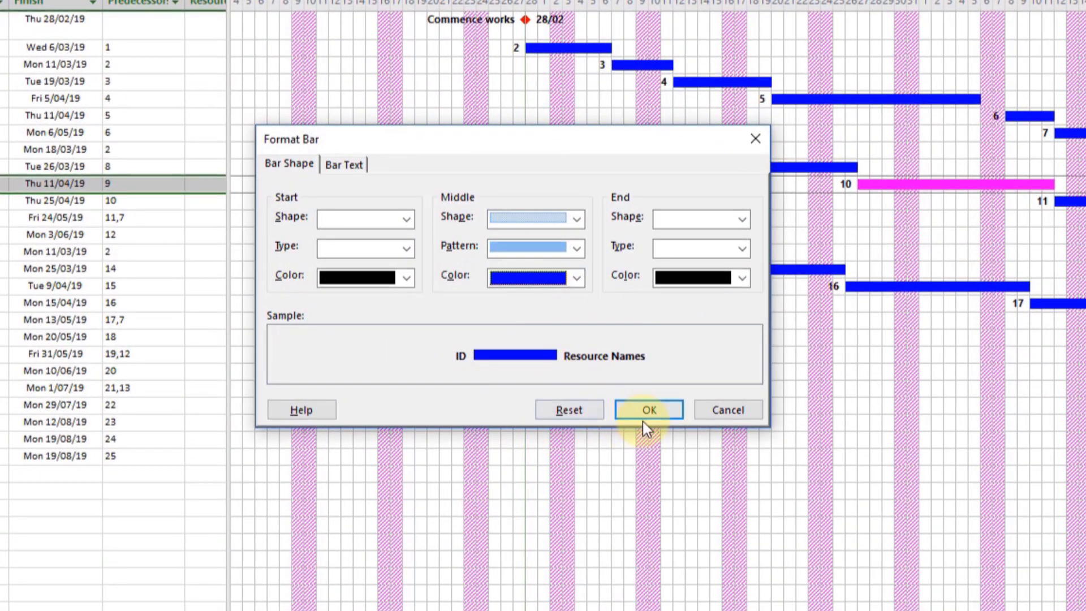
pyautogui.click(654, 409)
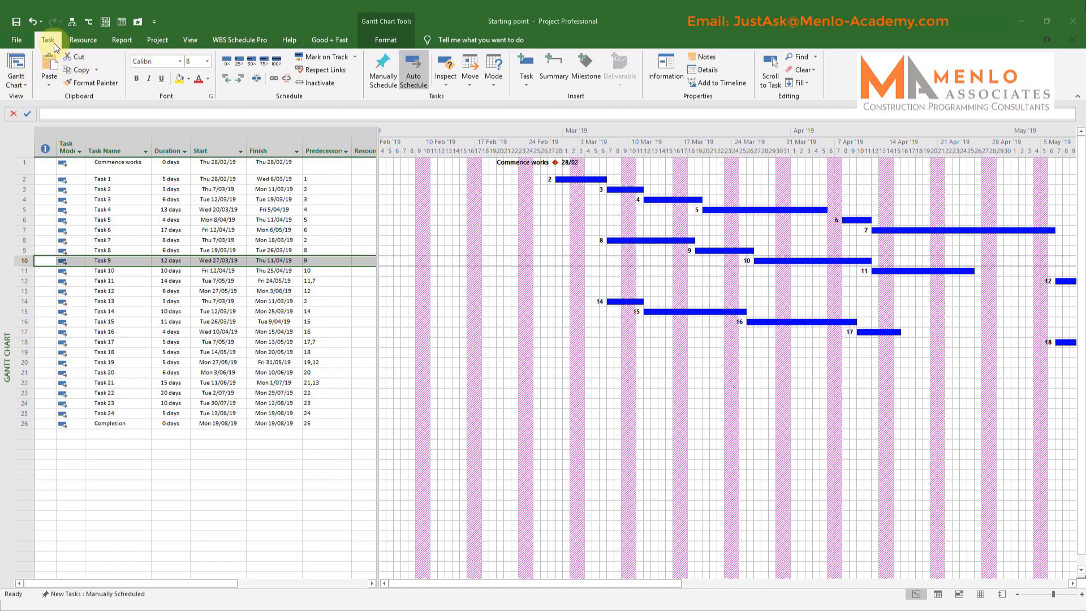
# - Save the current formatted Gantt chart as a new view named "My Gantt View"
pyautogui.click(24, 84)
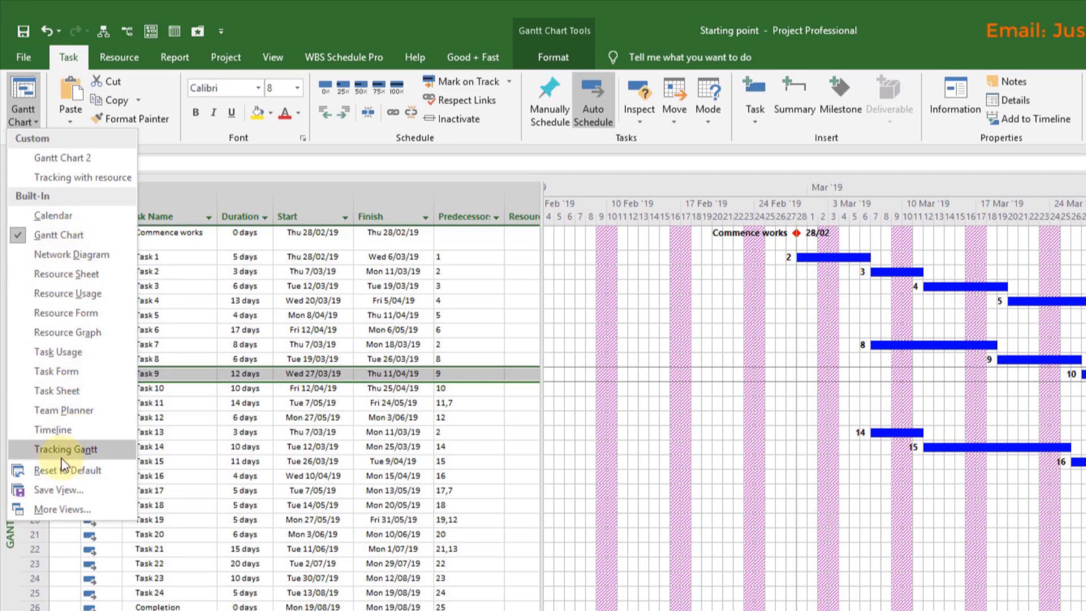
pyautogui.click(59, 490)
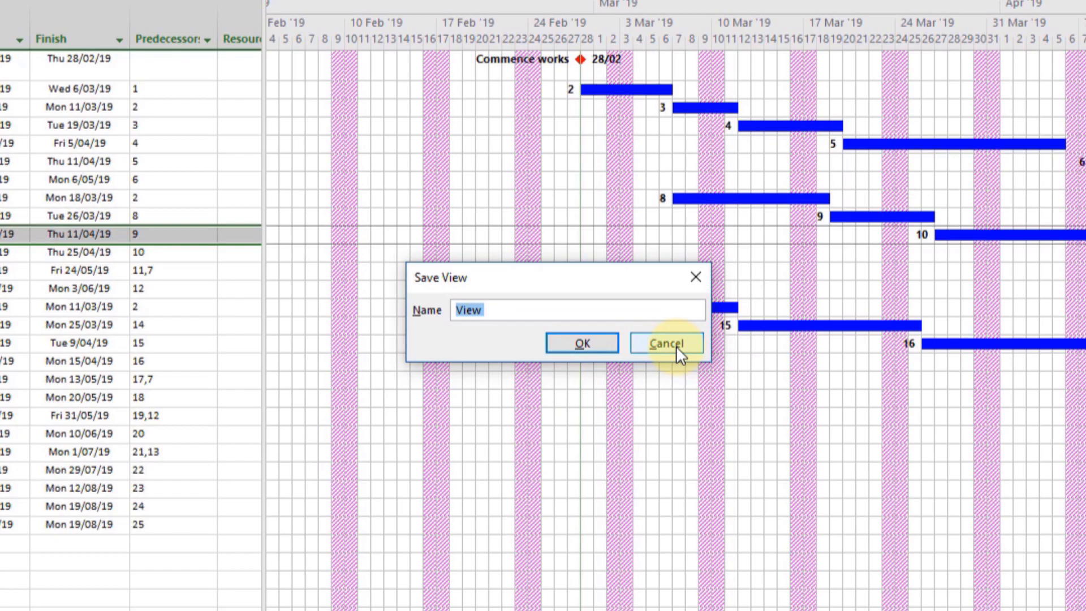
pyautogui.write('My Gantt View')
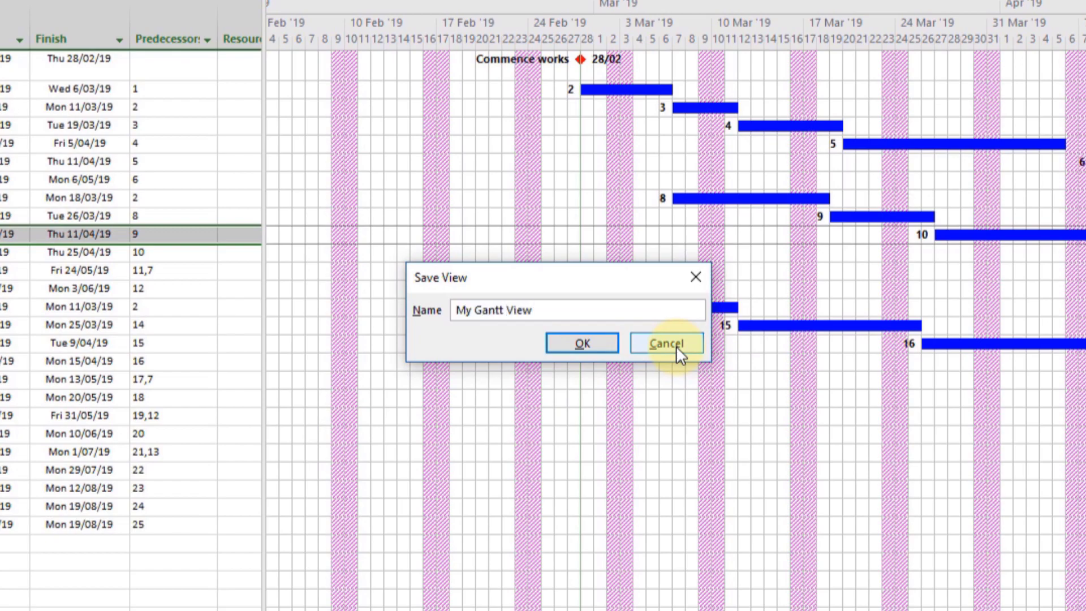
pyautogui.click(573, 341)
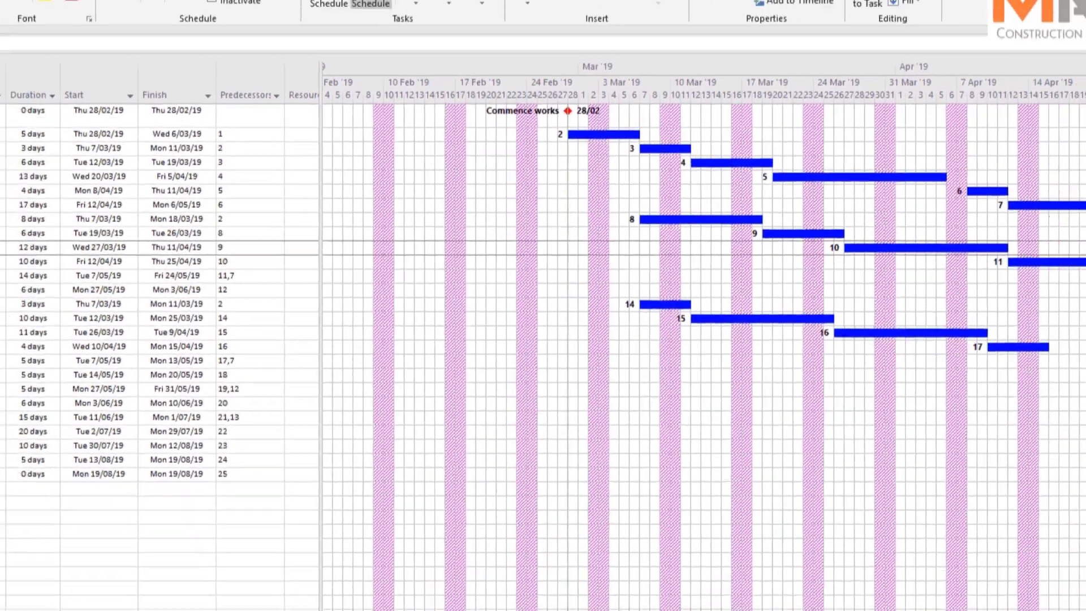
# - Switch to the Task Form view and apply the saved My Gantt View from the full list of views
pyautogui.rightClick(7, 345)
pyautogui.click(25, 177)
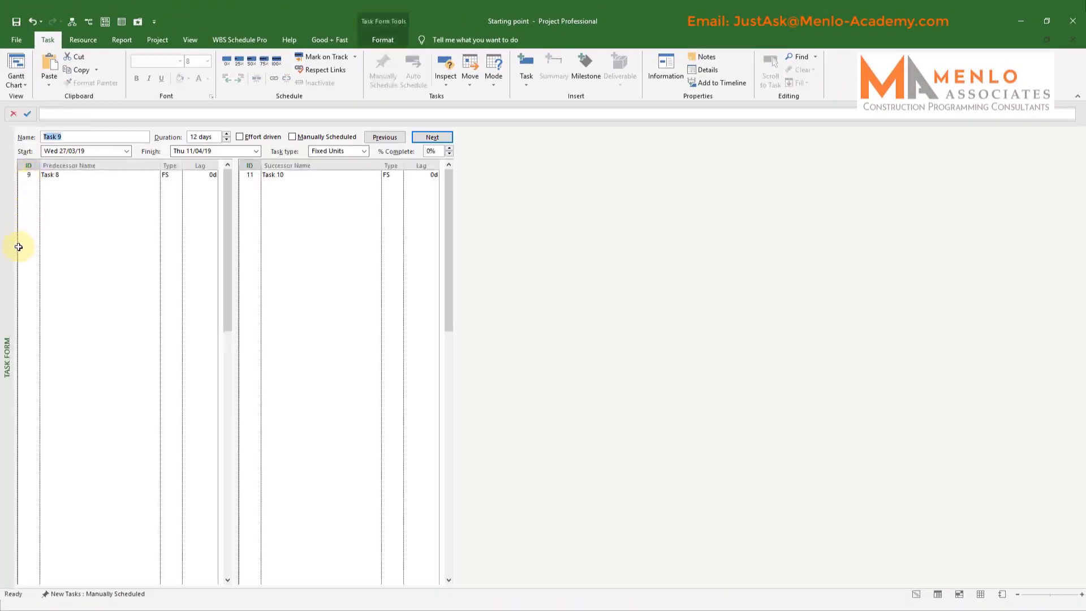
pyautogui.rightClick(7, 349)
pyautogui.click(34, 576)
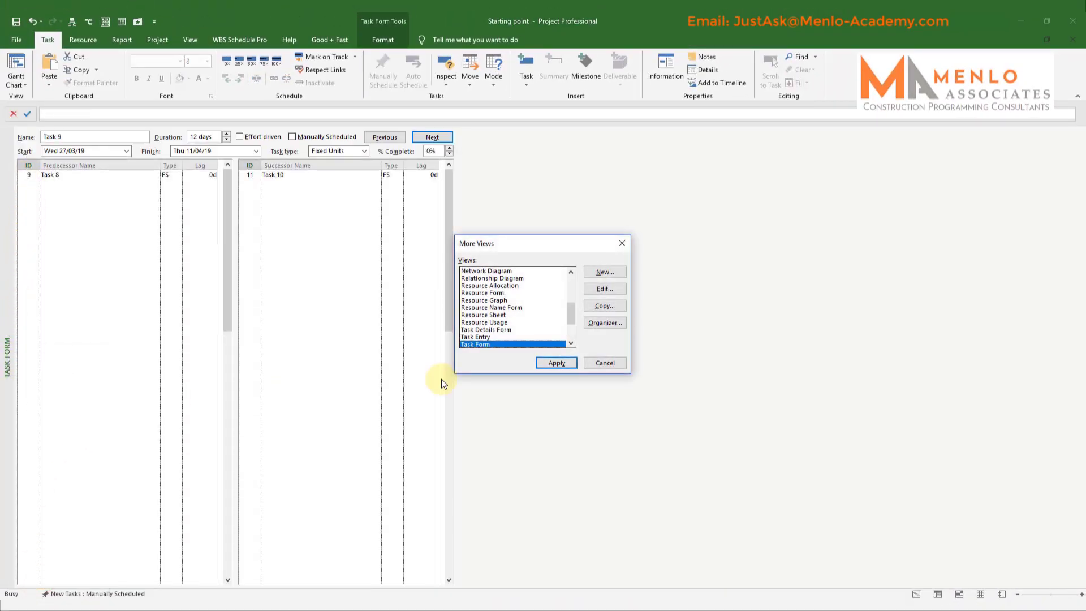
pyautogui.scroll(4, 512, 286)
pyautogui.click(493, 336)
pyautogui.click(559, 363)
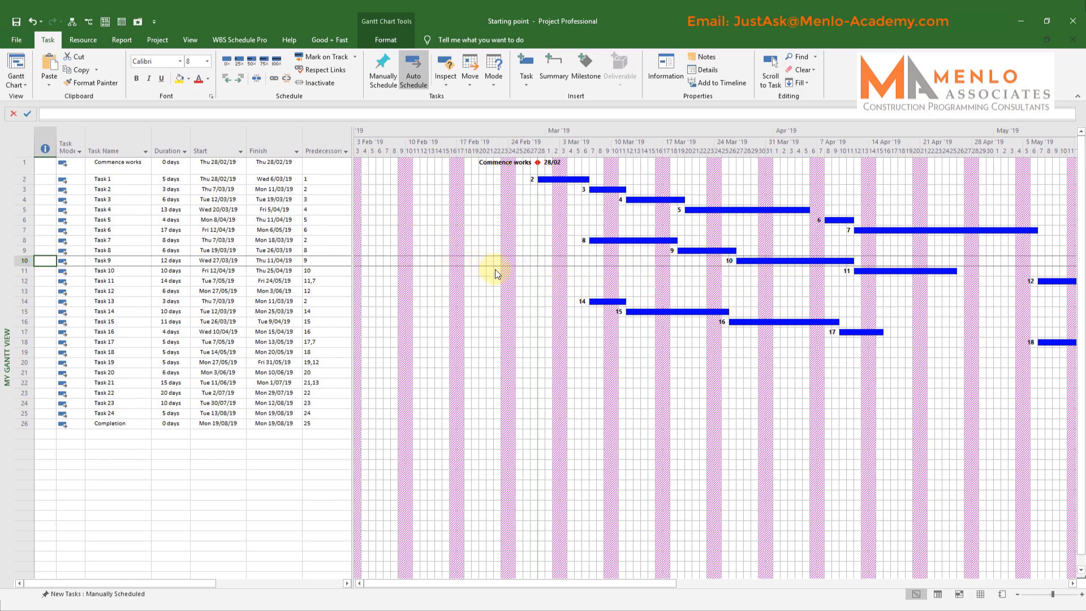
# - Set the default project view to My Gantt View in the general Project options
pyautogui.click(19, 42)
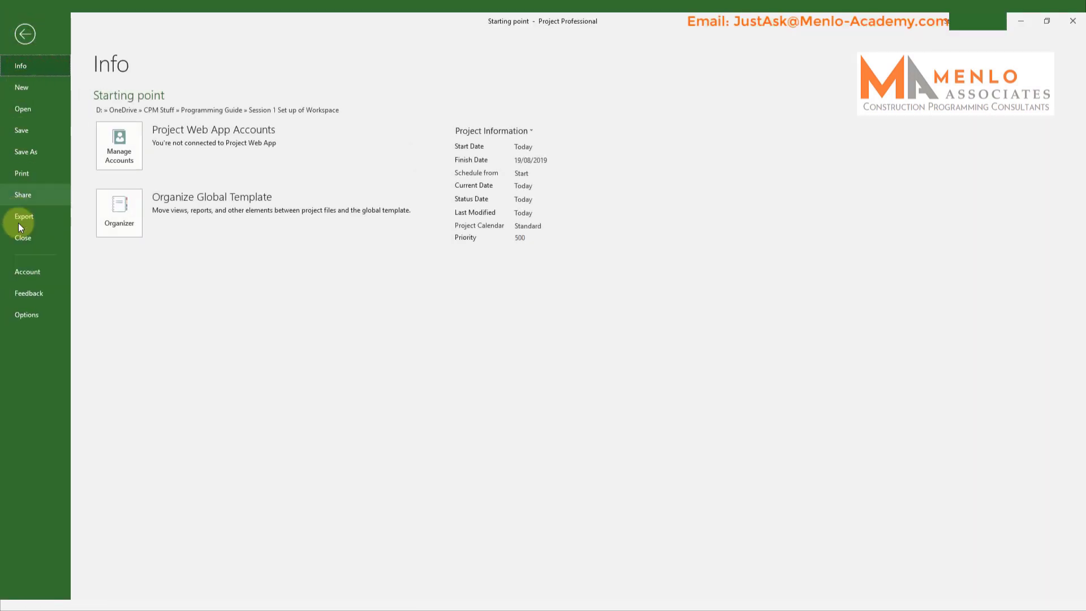
pyautogui.click(31, 316)
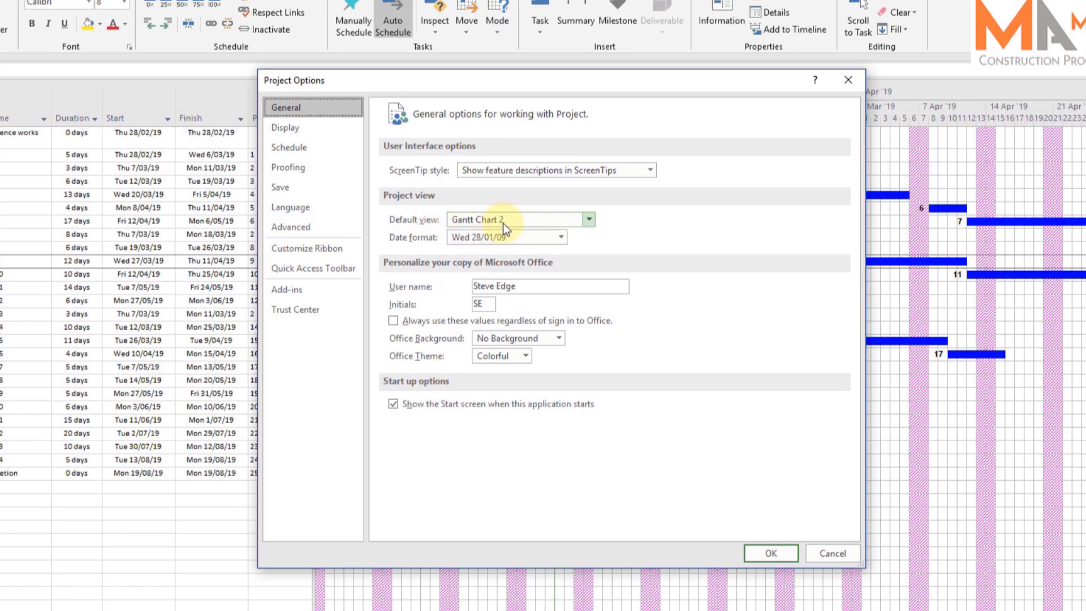
pyautogui.click(589, 220)
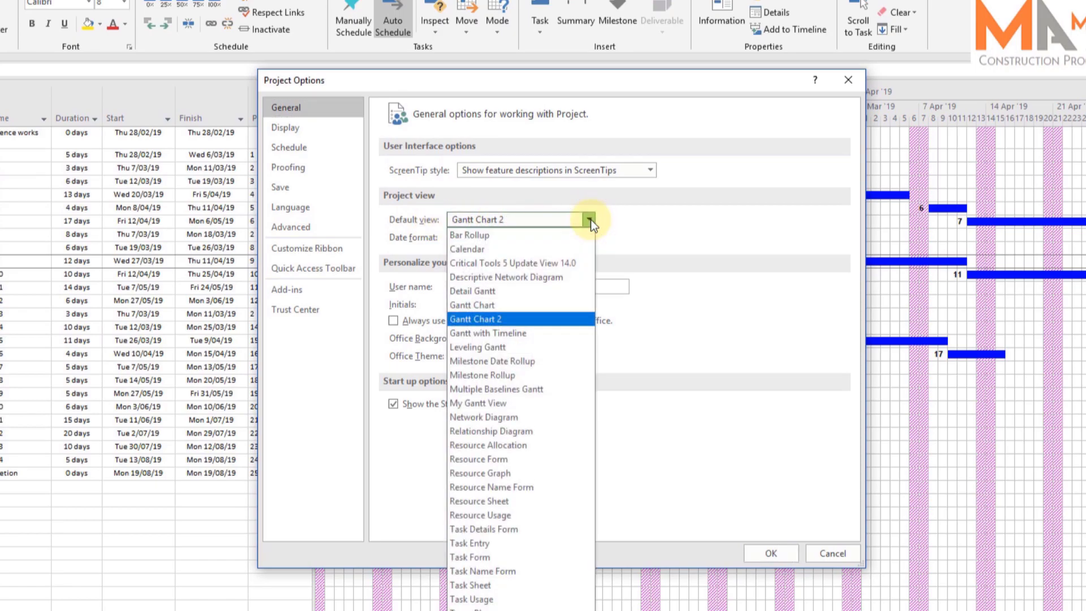
pyautogui.click(479, 403)
pyautogui.click(772, 555)
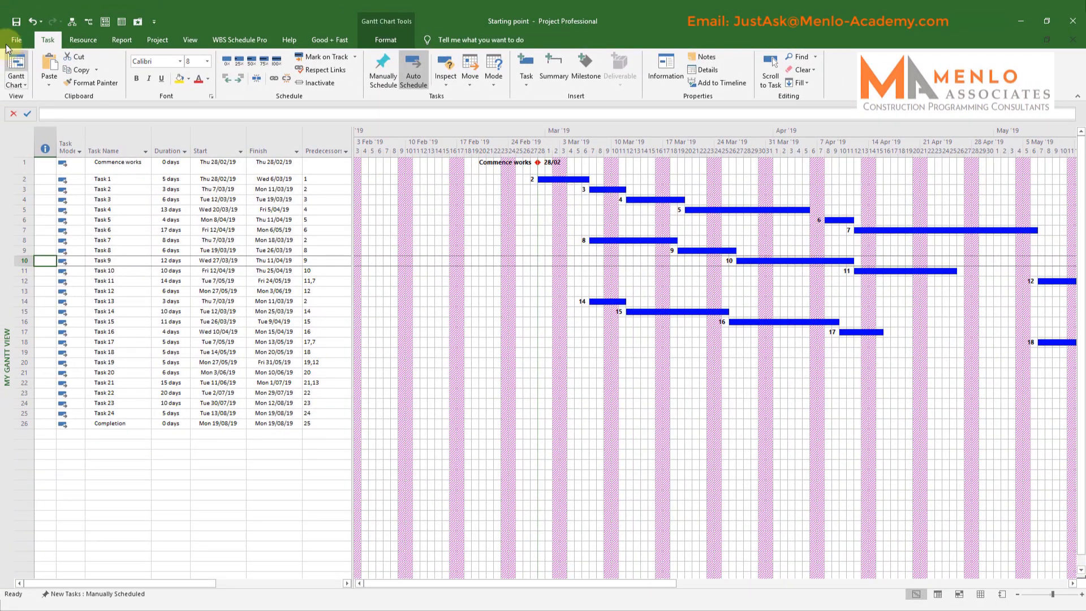
# - Create a new blank project and dismiss its Project Information dialog without changes
pyautogui.click(8, 44)
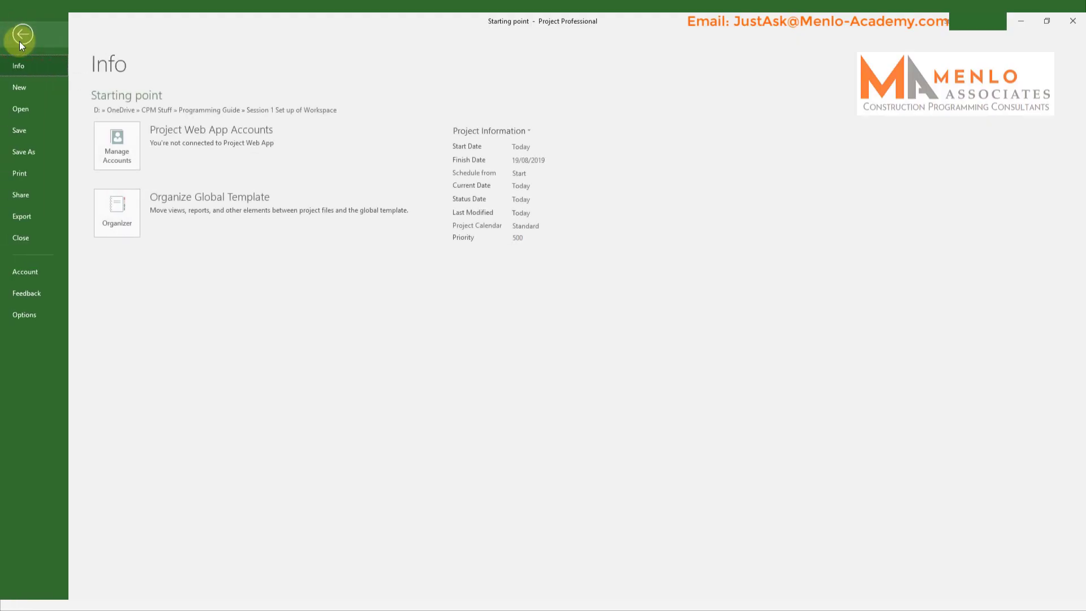
pyautogui.click(24, 89)
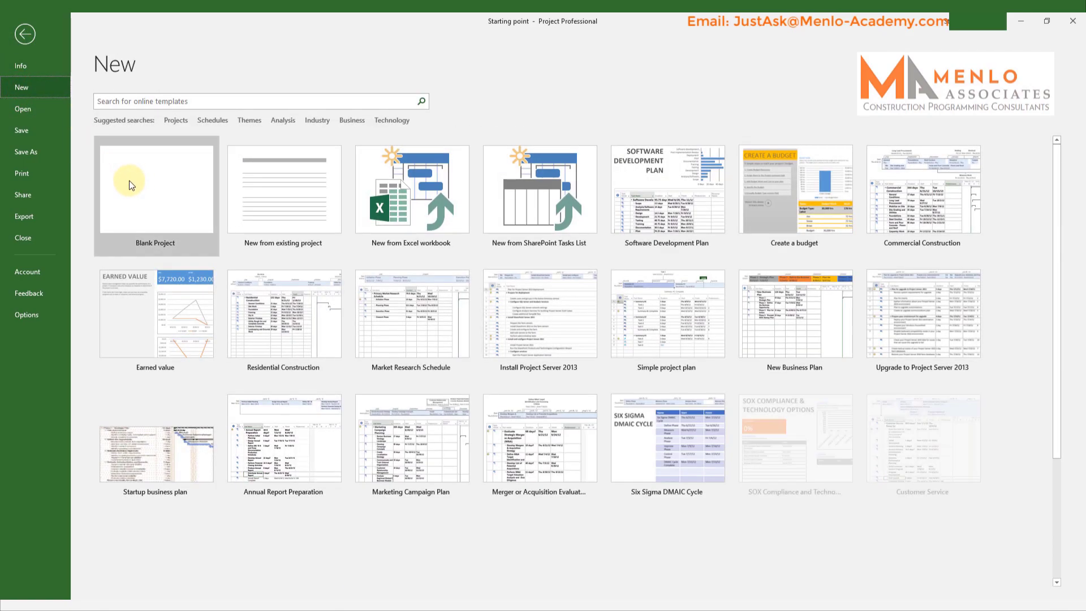
pyautogui.click(138, 181)
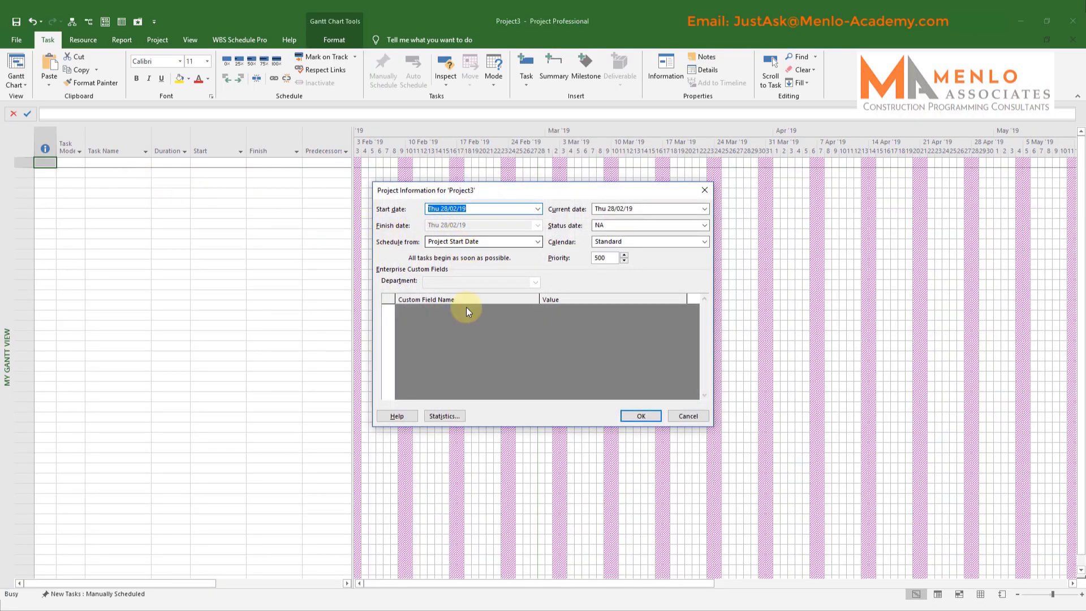
pyautogui.click(687, 416)
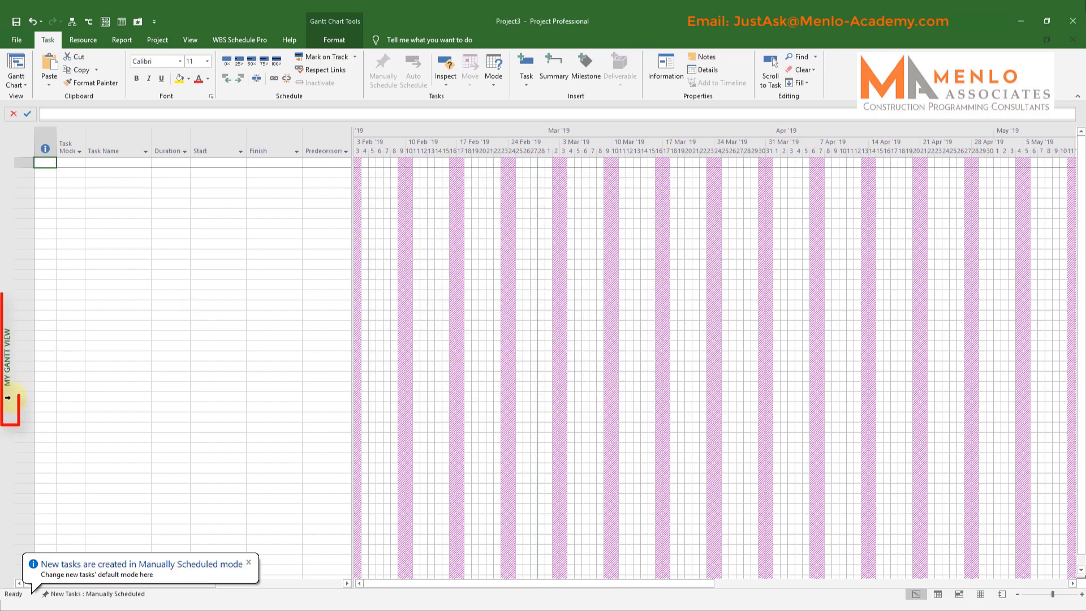